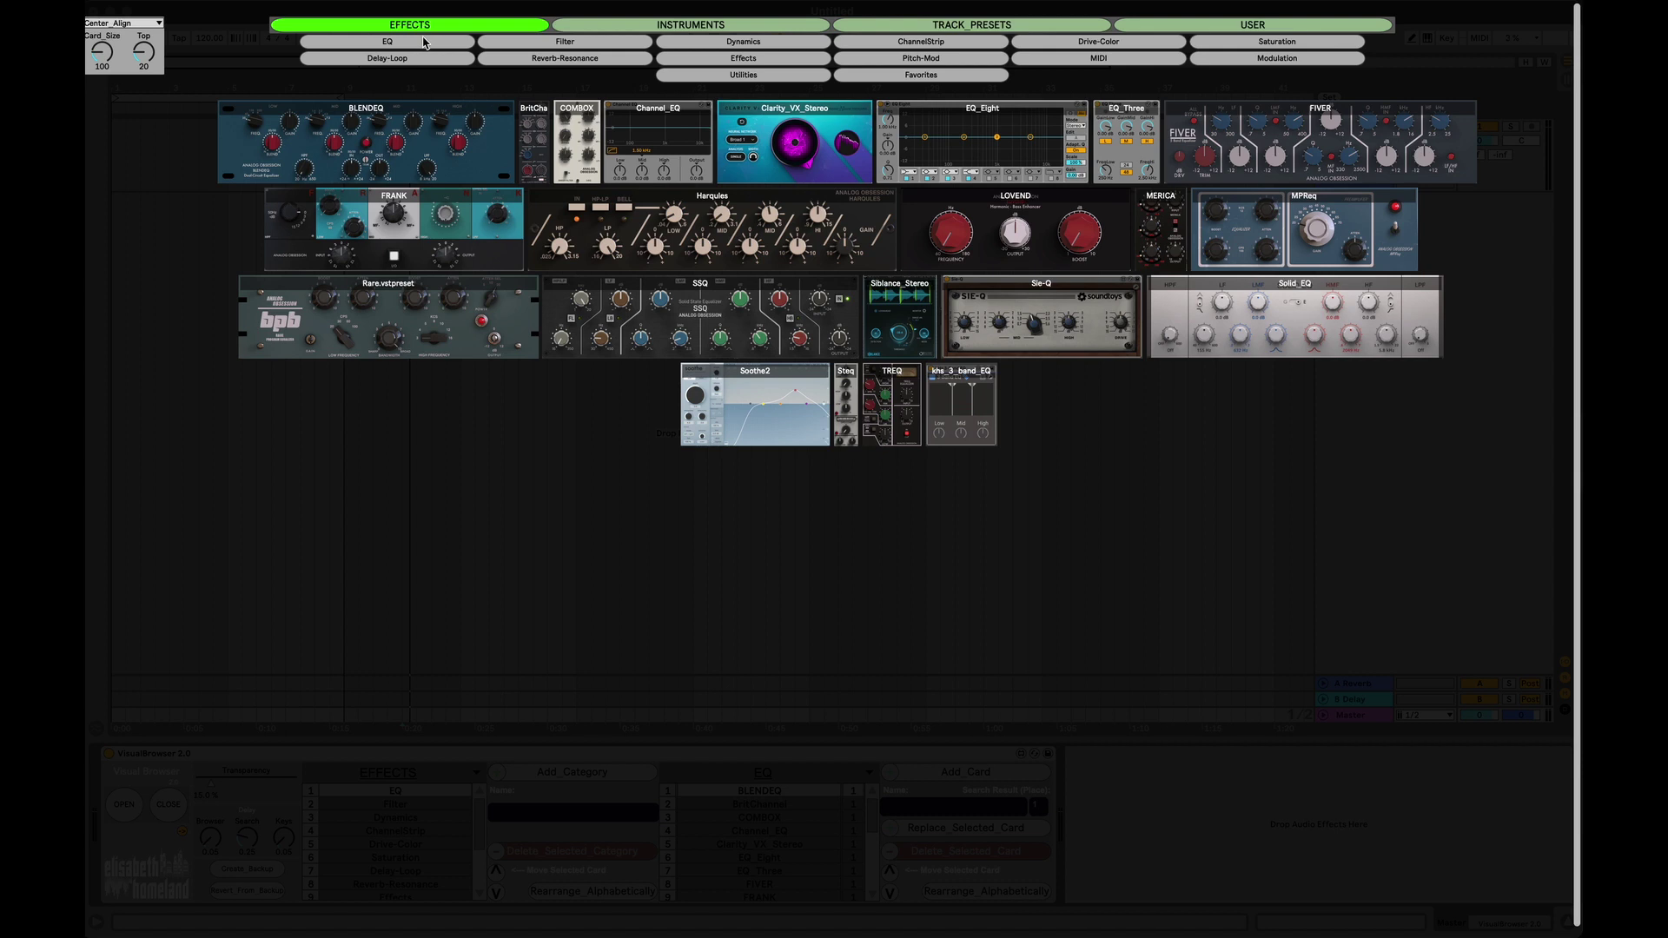
Step: Preview the Filter, Effects, Modulation, Pitch-Mod, MIDI and Utilities cards, then load CV_Utility
{"action": "left_click", "coordinate": [530, 49]}
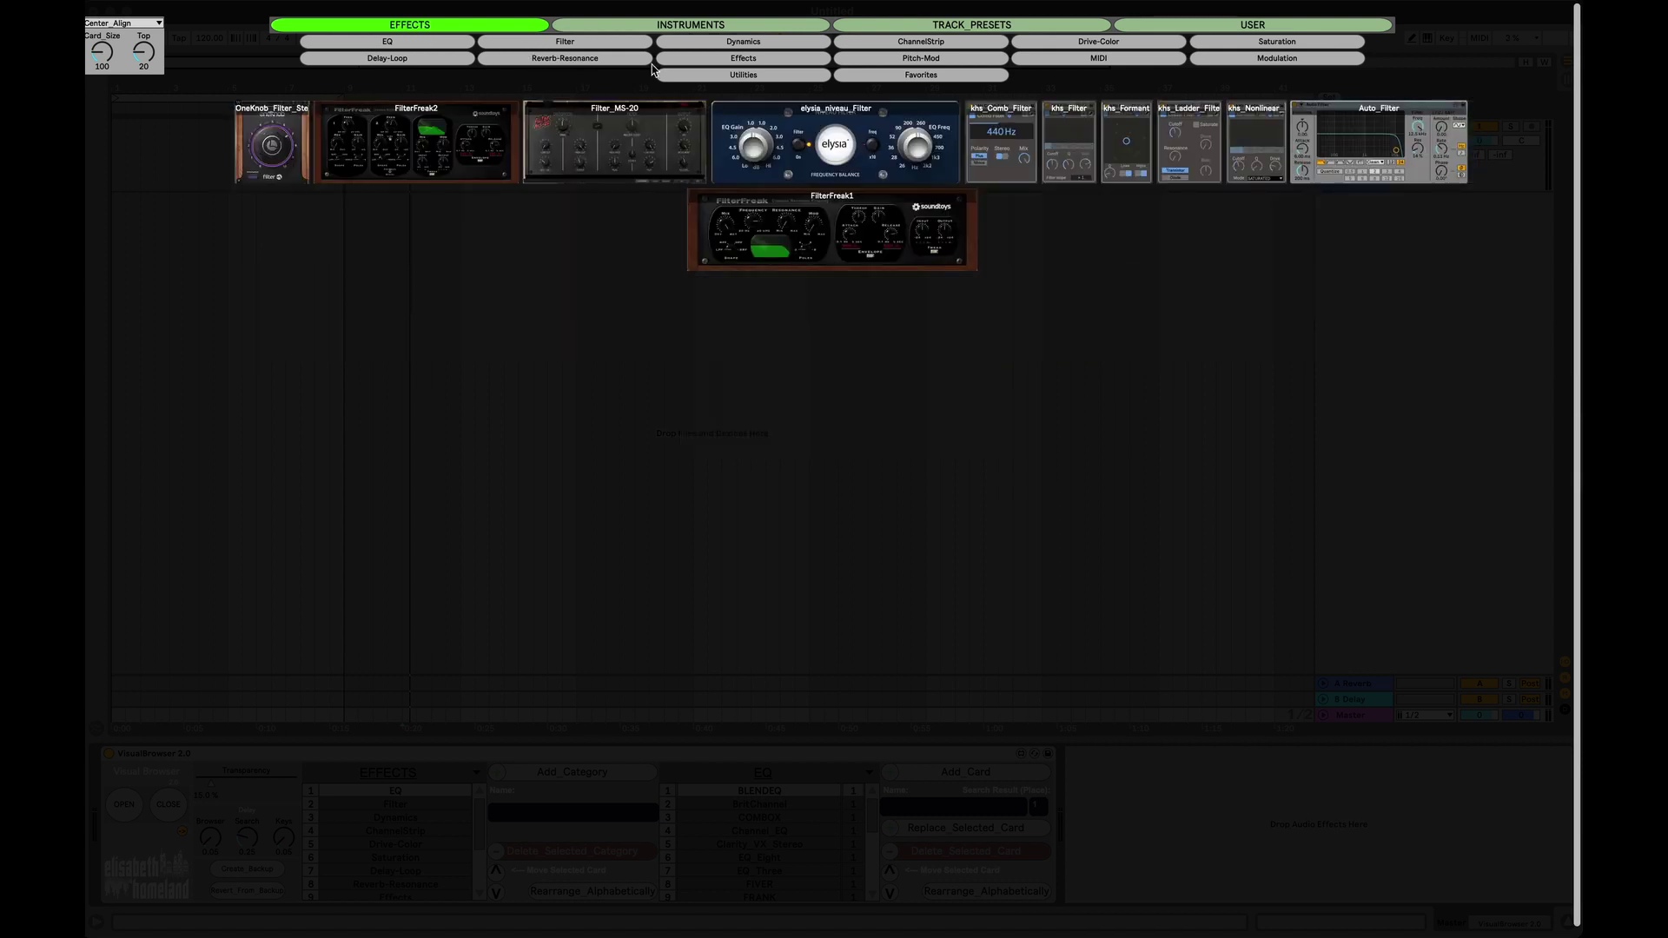
{"action": "left_click", "coordinate": [777, 58]}
{"action": "left_click", "coordinate": [778, 60]}
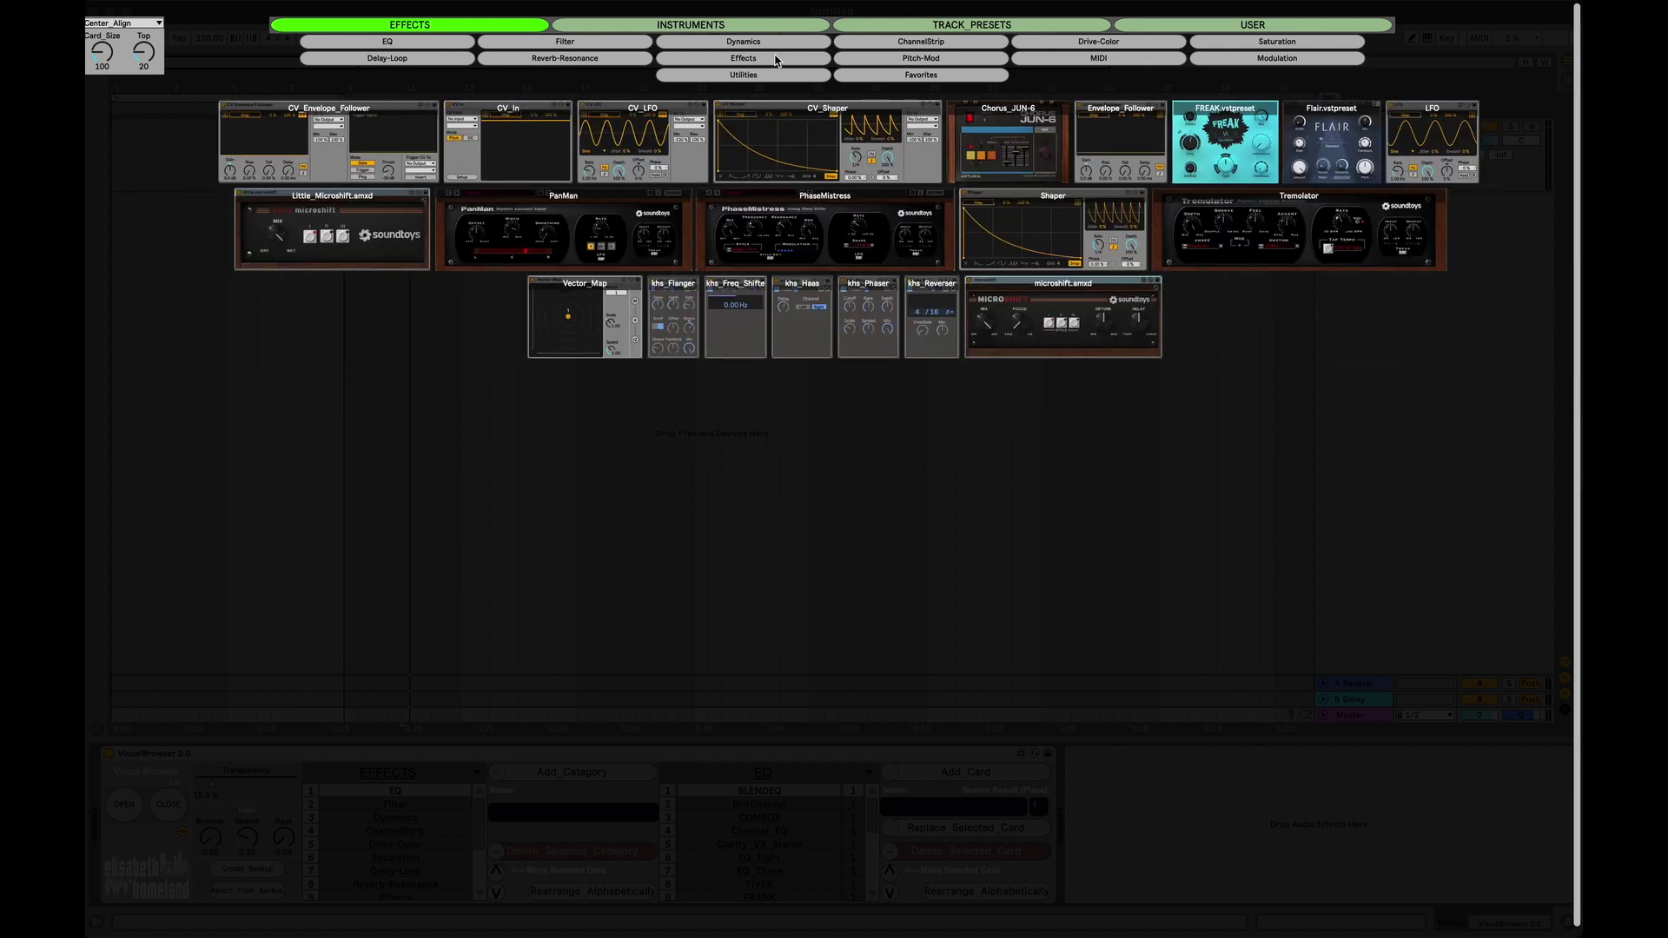
{"action": "left_click", "coordinate": [887, 59]}
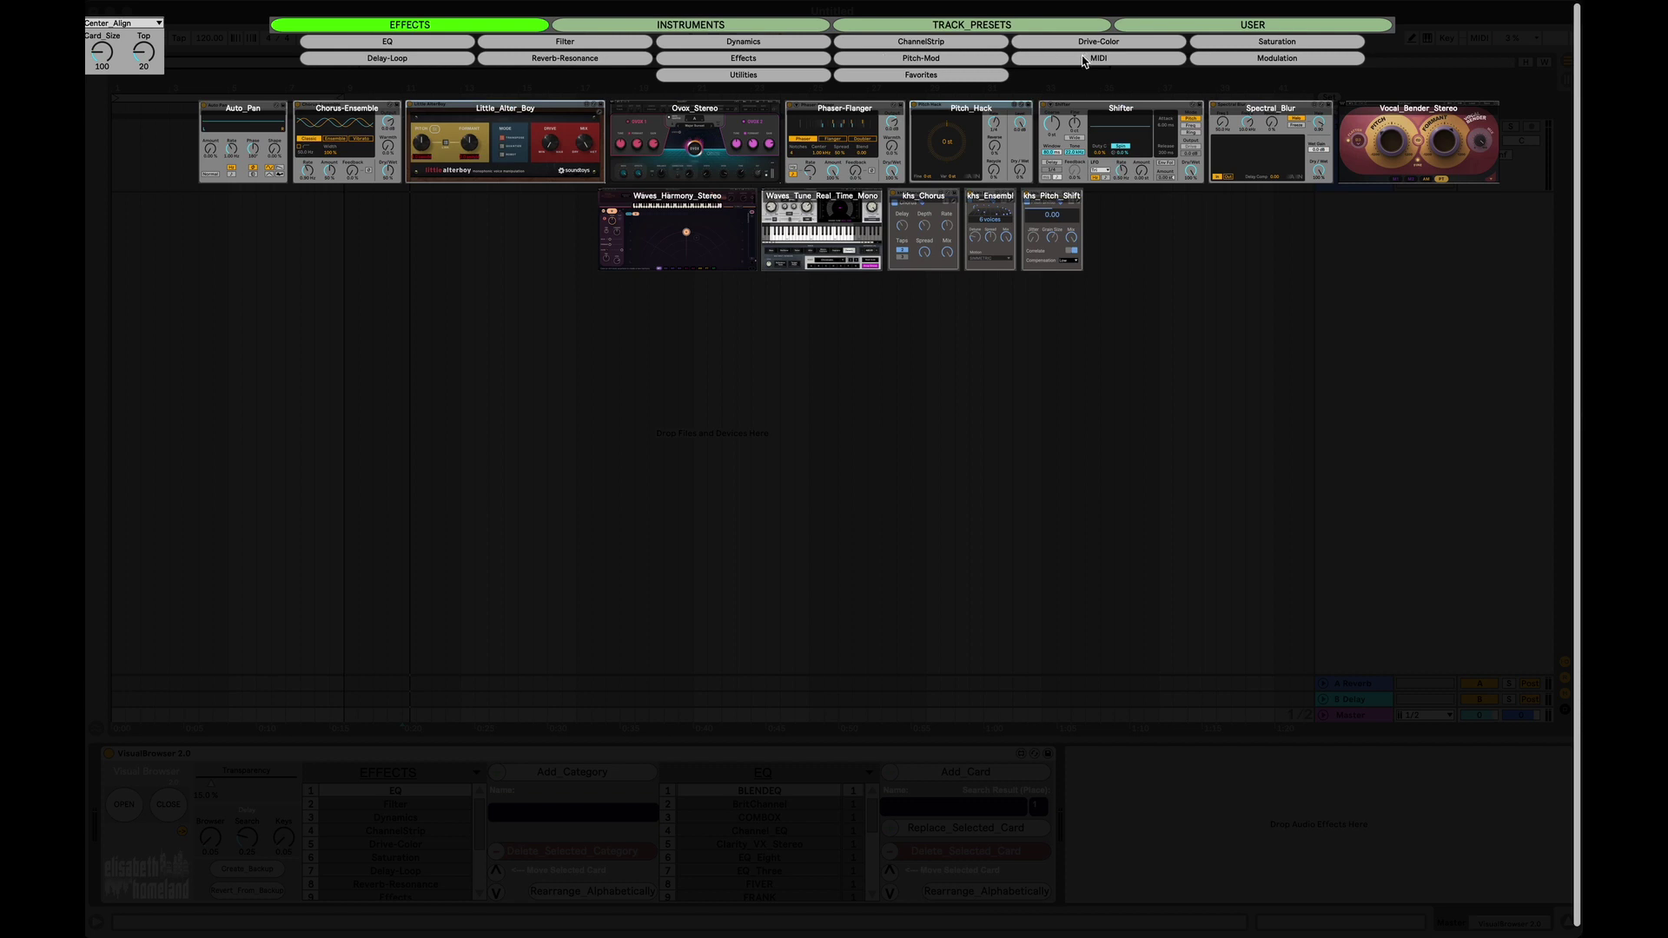
{"action": "left_click", "coordinate": [1085, 59]}
{"action": "left_click", "coordinate": [799, 77]}
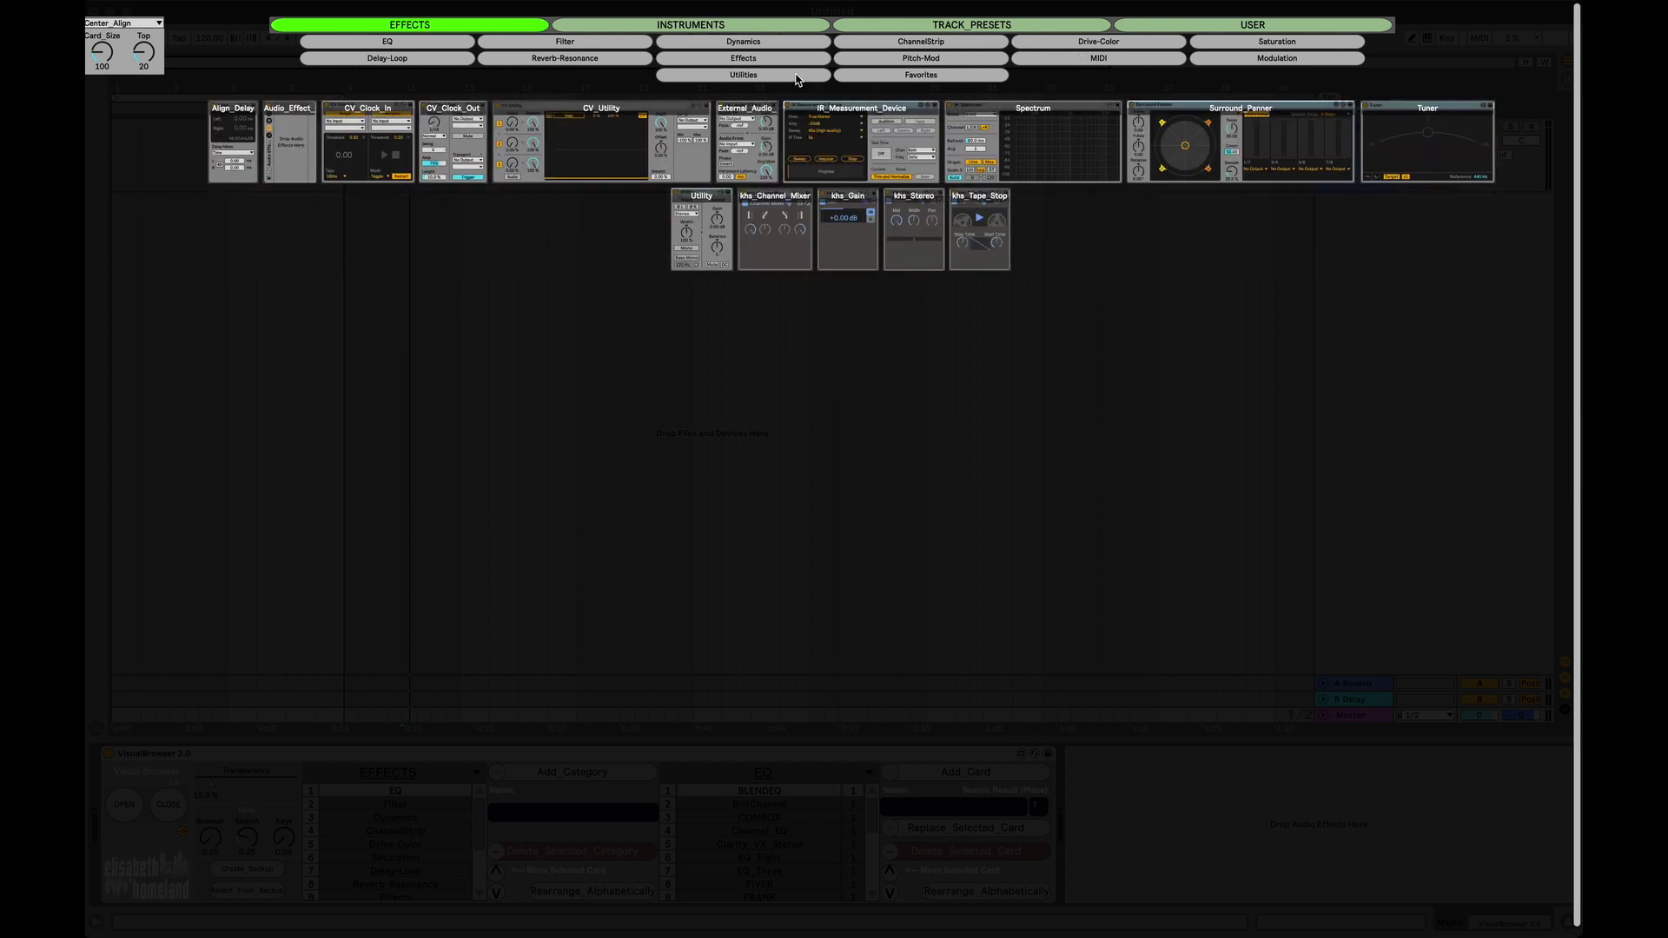
{"action": "left_click", "coordinate": [597, 152]}
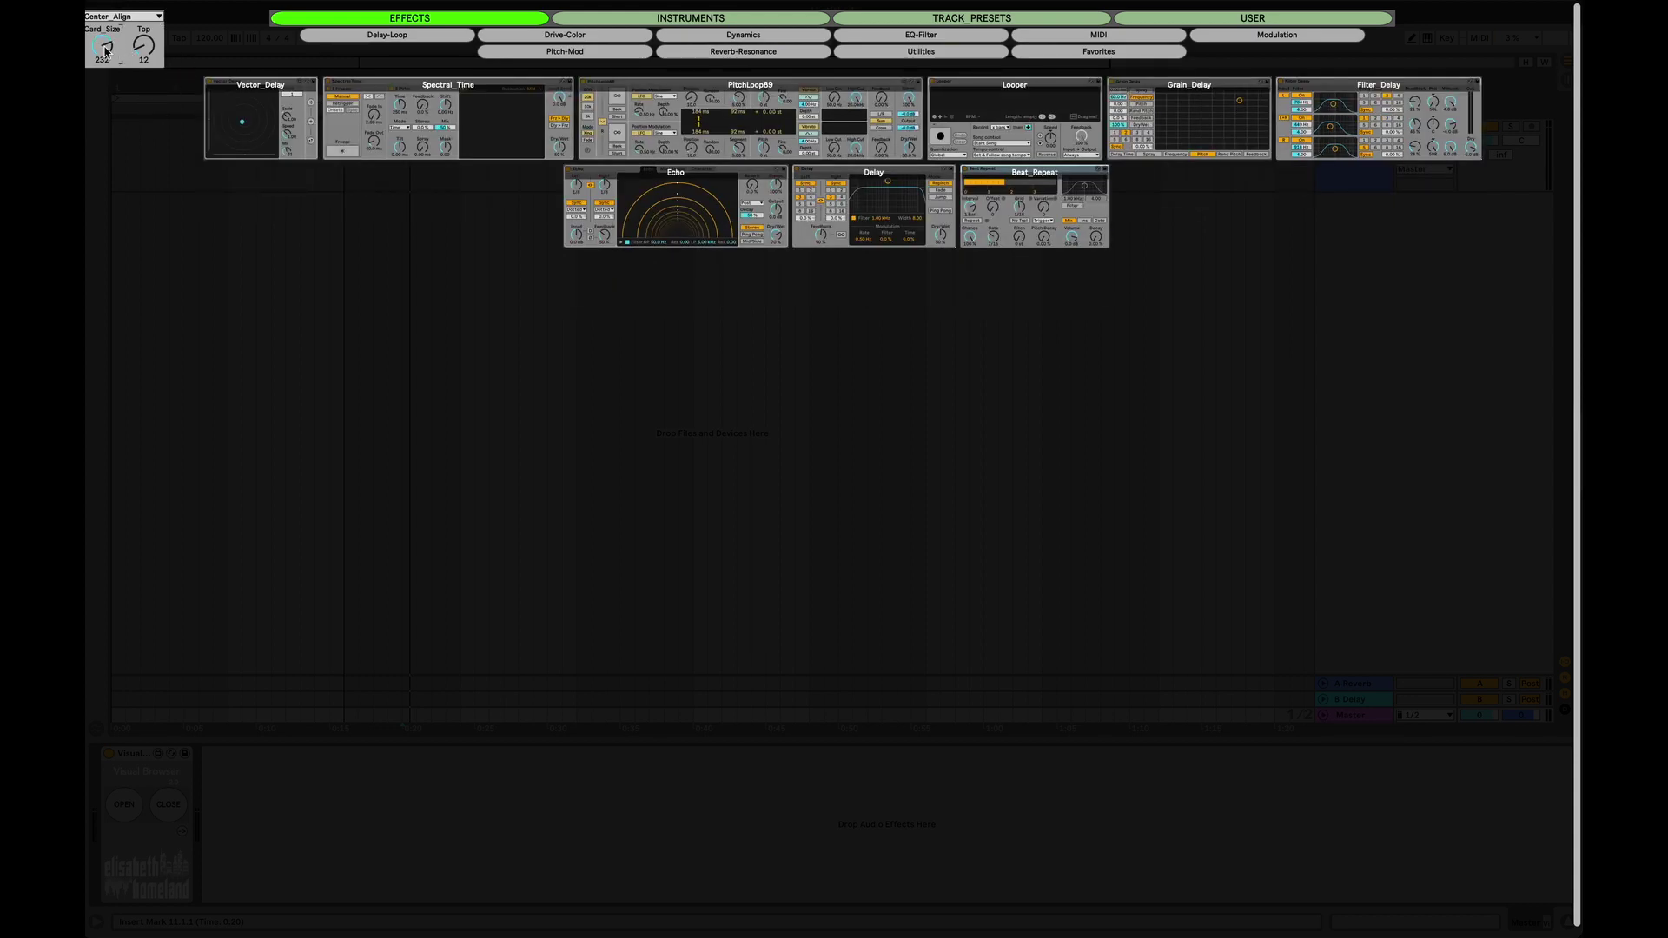
Step: Resize the device cards with the Card Size knob and try Left_Align and Center_Align
{"action": "mouse_move", "coordinate": [106, 49]}
{"action": "left_mouse_down"}
{"action": "mouse_move", "coordinate": [106, 79]}
{"action": "mouse_move", "coordinate": [104, 48]}
{"action": "left_mouse_up"}
{"action": "left_click", "coordinate": [145, 18]}
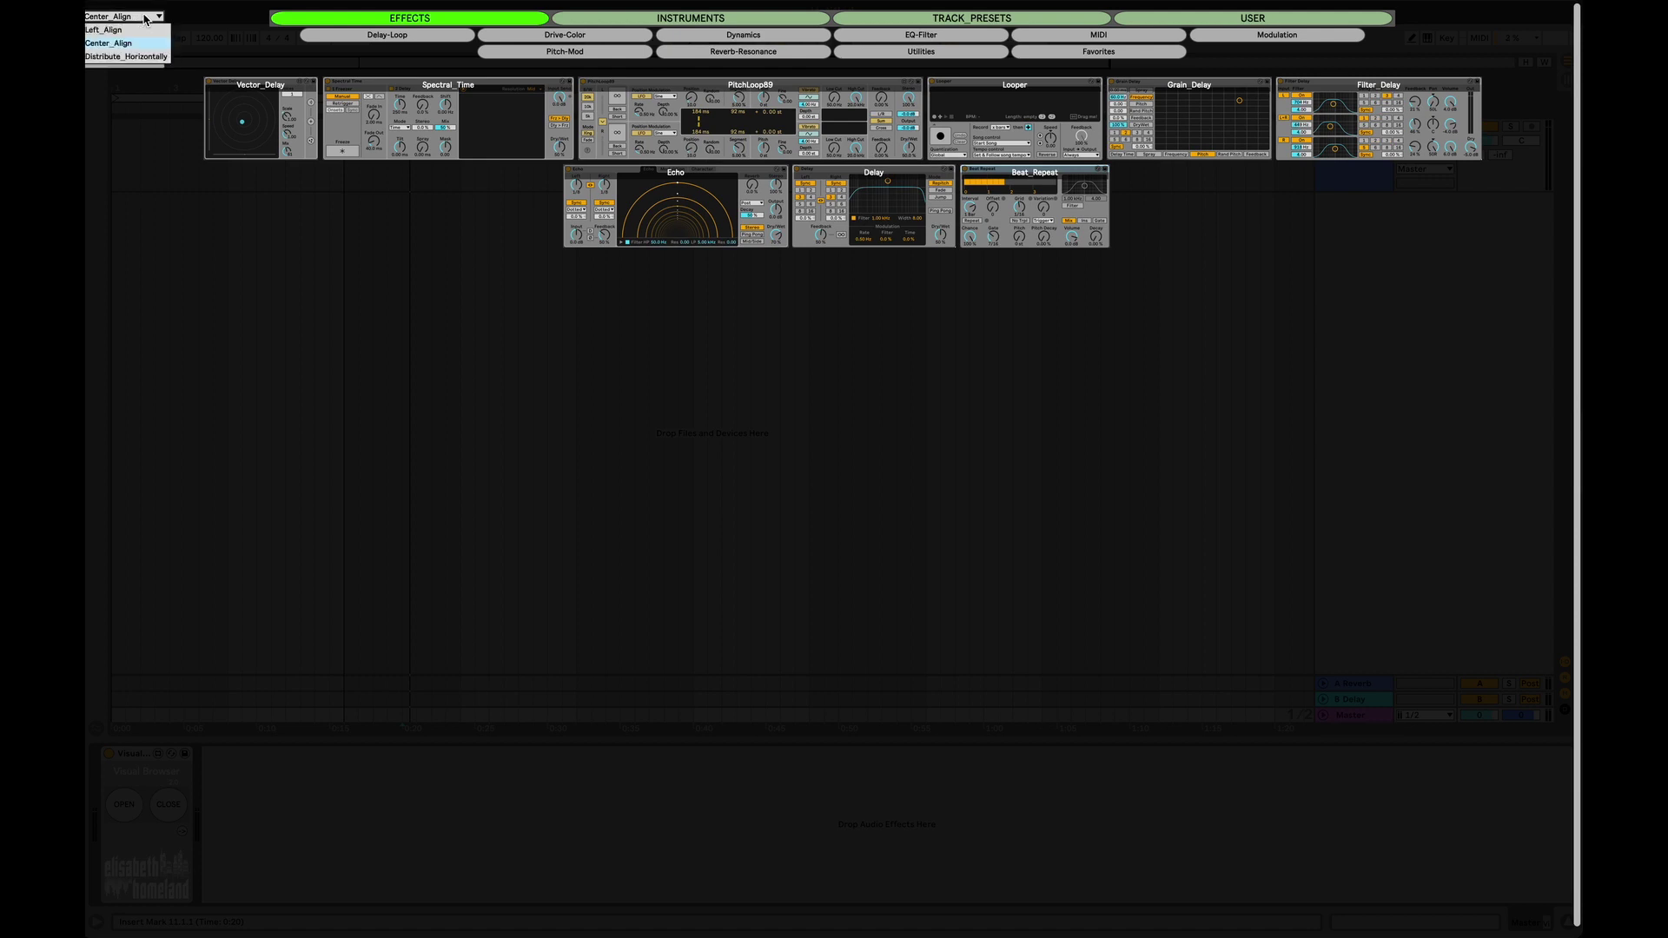
{"action": "left_click", "coordinate": [129, 33]}
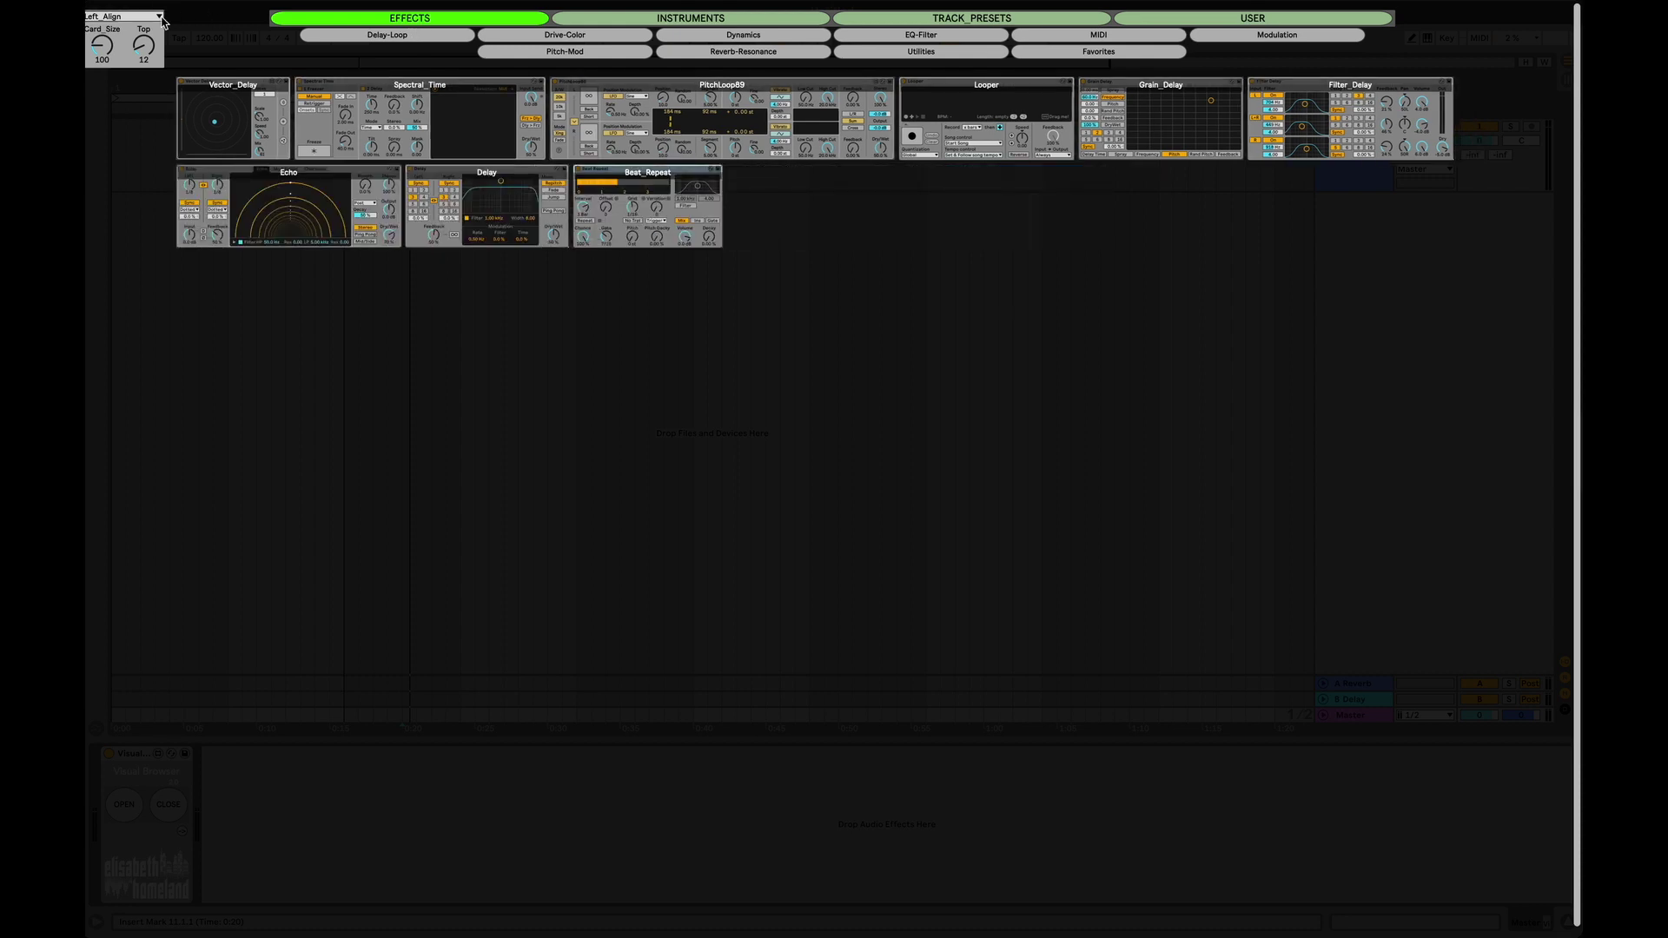
{"action": "left_click", "coordinate": [147, 18]}
{"action": "left_click", "coordinate": [144, 44]}
Step: Spread the cards with Distribute_Horizontally, then show the Drive-Color cards left-aligned
{"action": "left_click", "coordinate": [156, 17]}
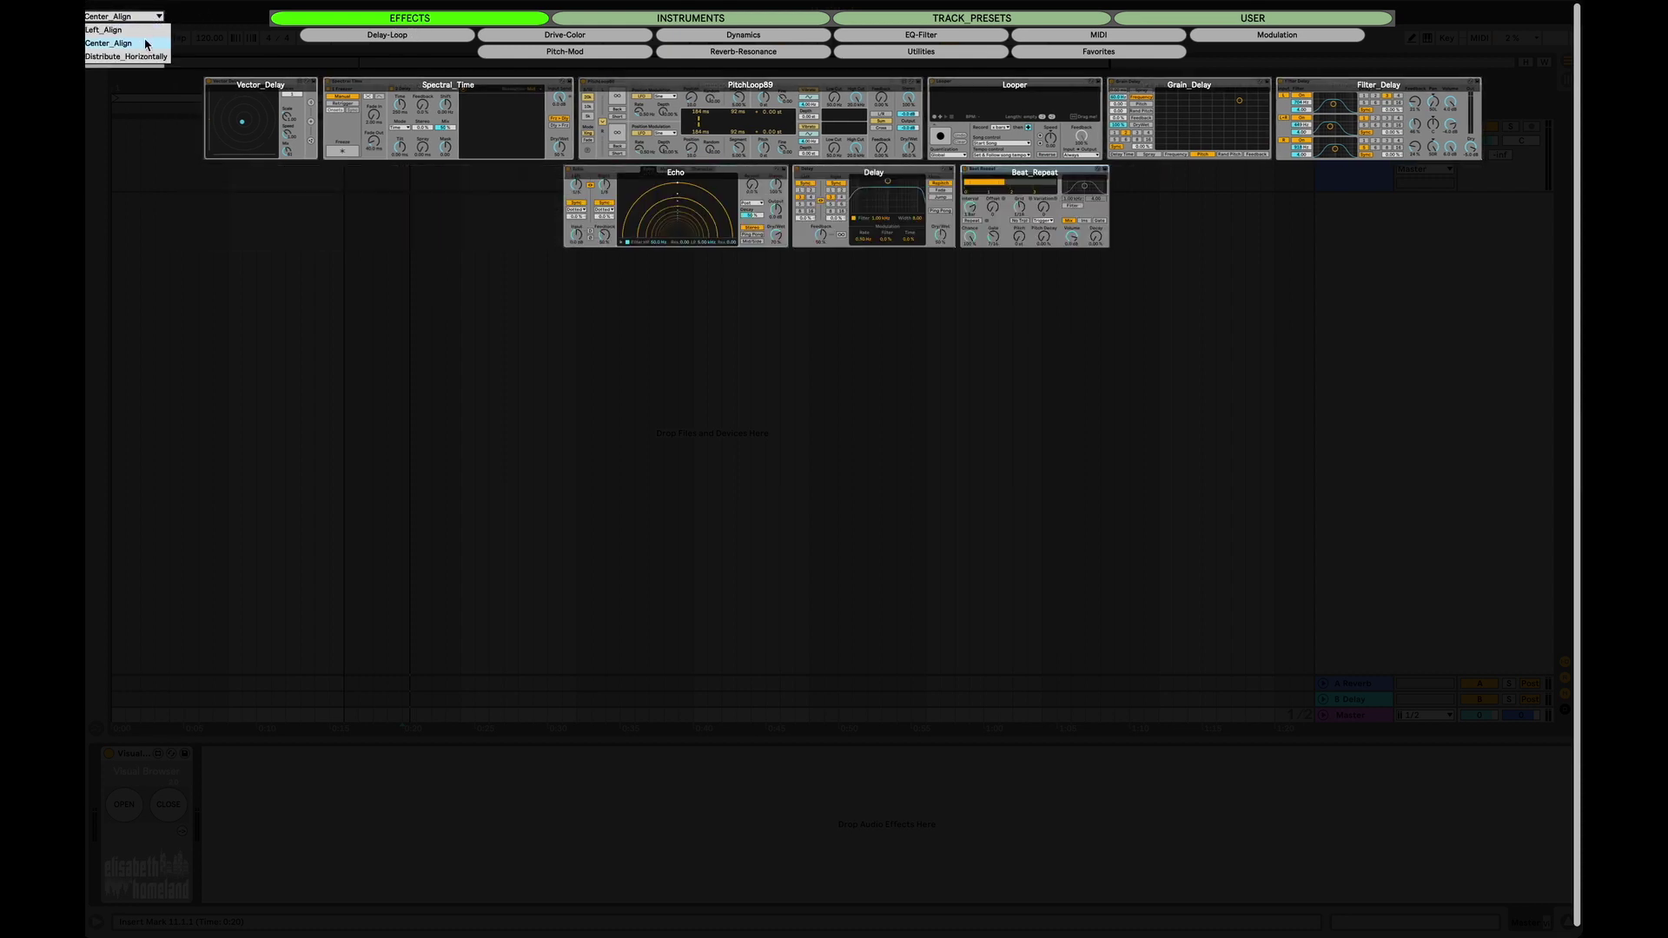
{"action": "left_click", "coordinate": [143, 56]}
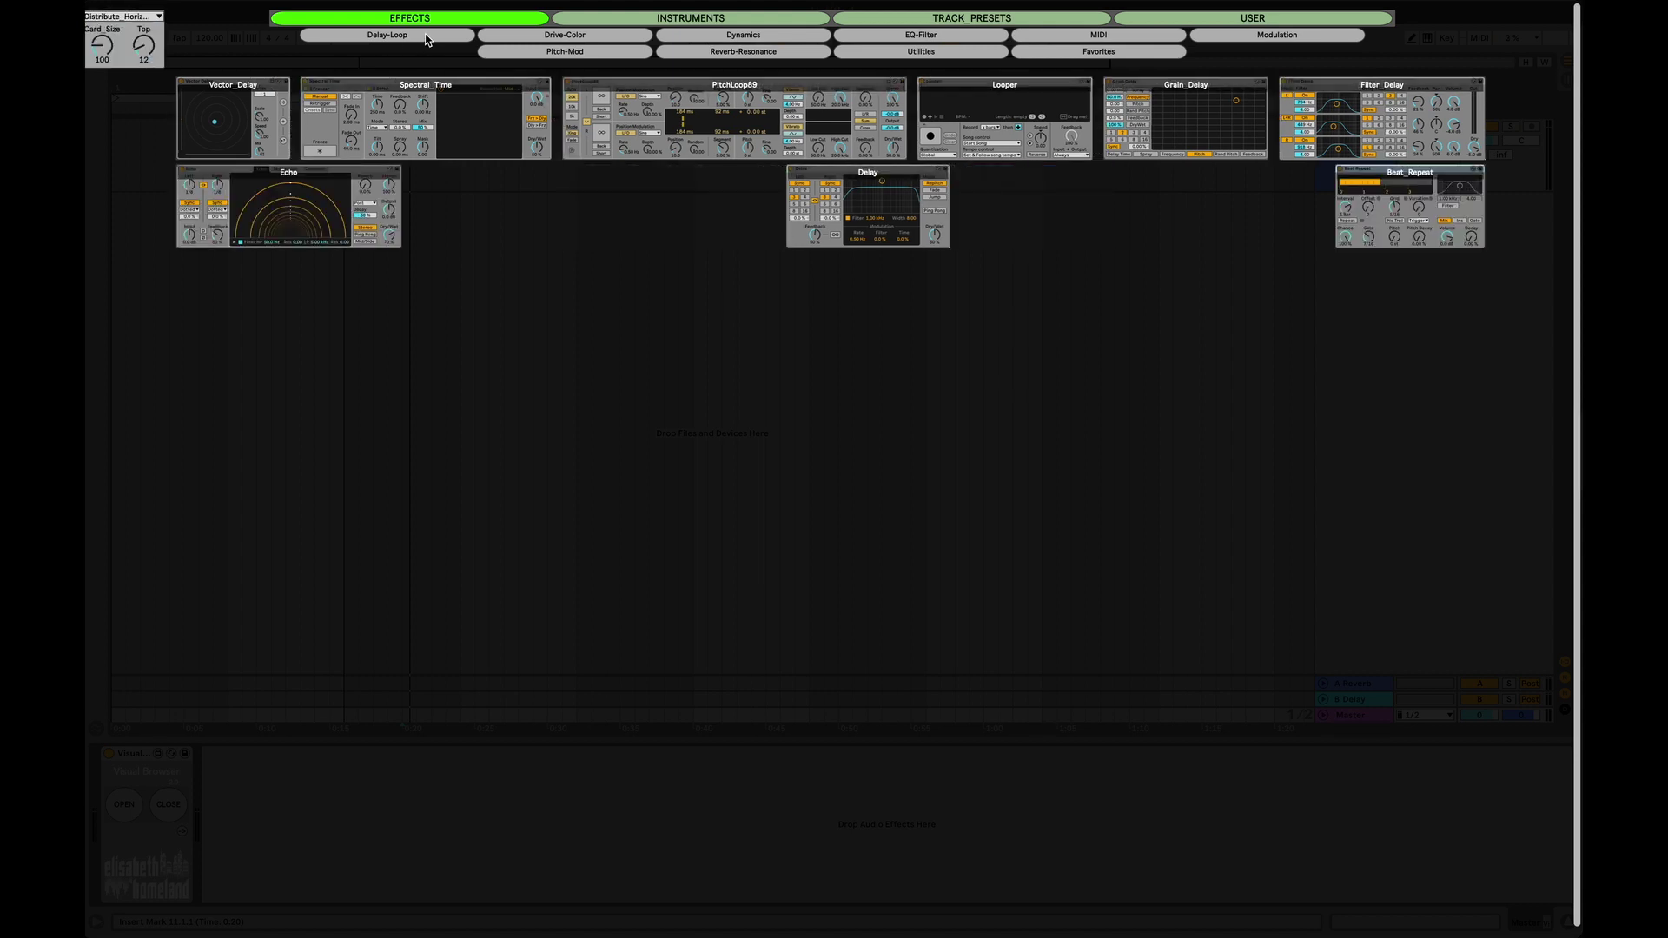
{"action": "left_click", "coordinate": [555, 37]}
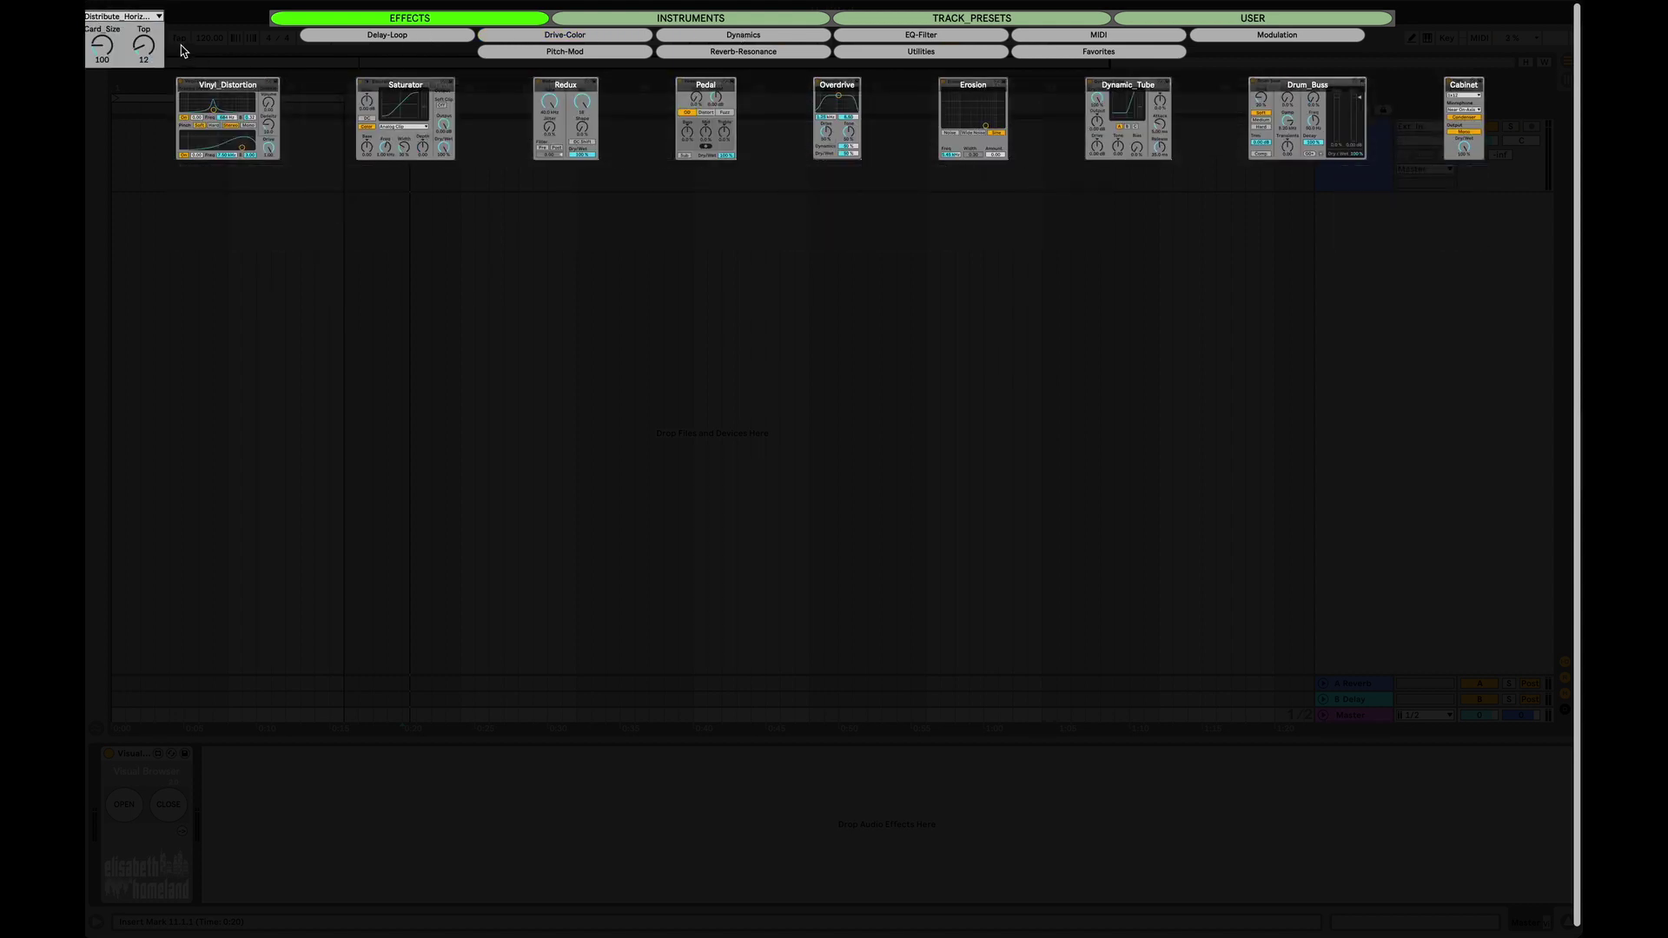
{"action": "left_click", "coordinate": [147, 17]}
{"action": "left_click", "coordinate": [143, 26]}
Step: Show the INSTRUMENTS cards with Center_Align
{"action": "left_click", "coordinate": [721, 26]}
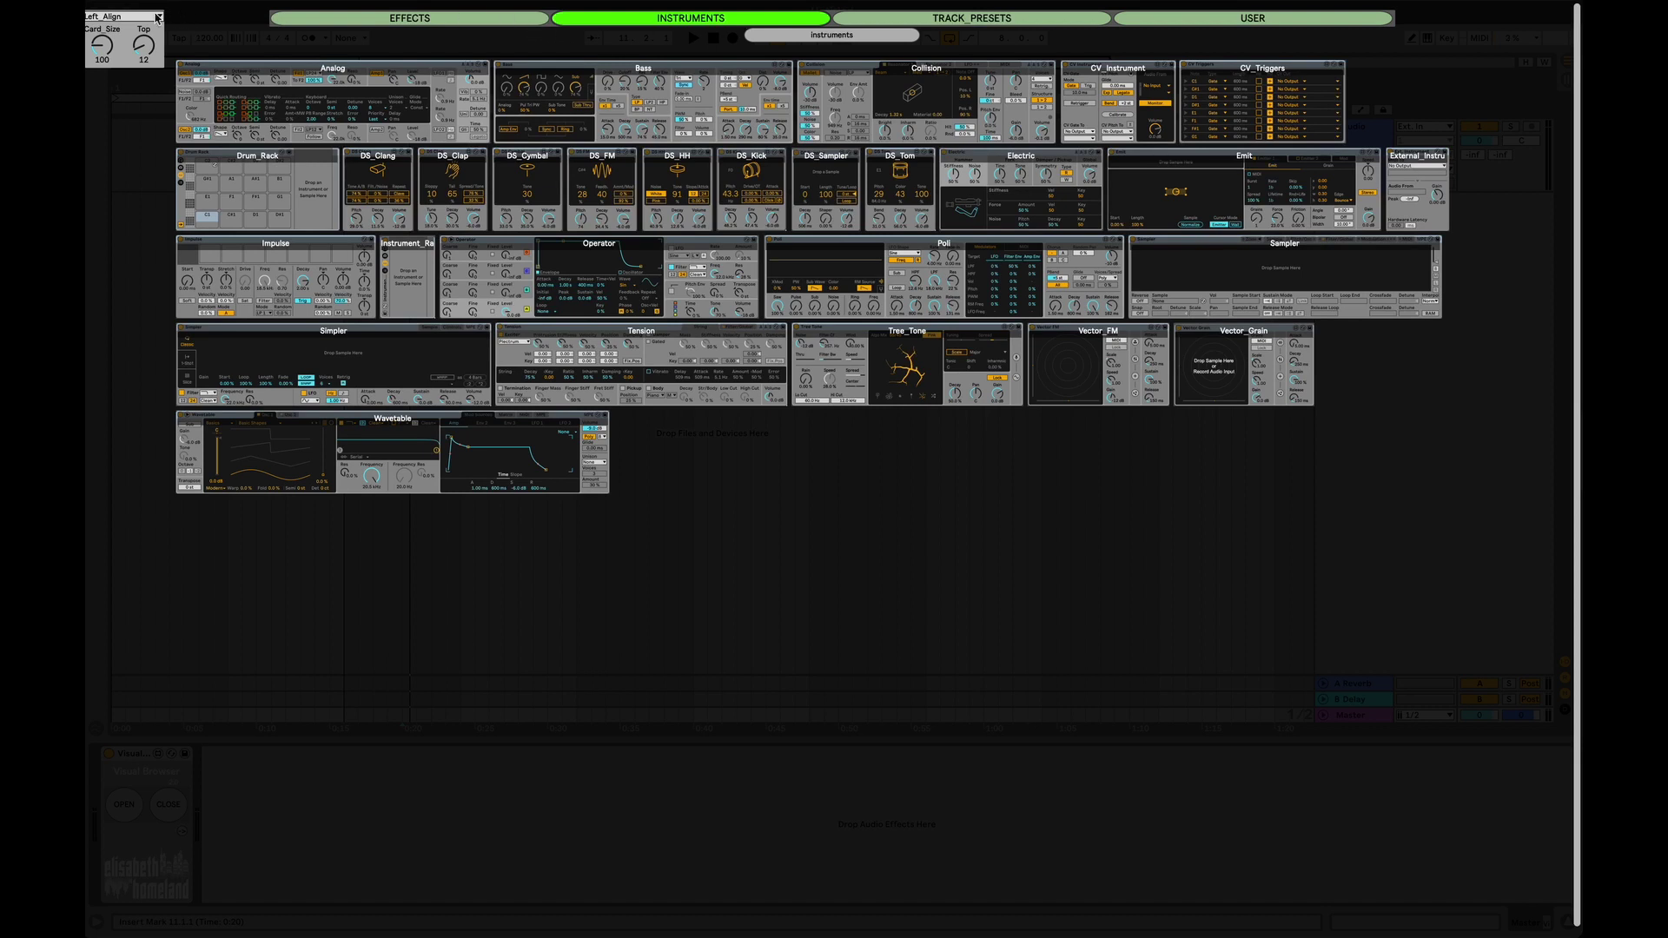
{"action": "left_click", "coordinate": [147, 17]}
{"action": "left_click", "coordinate": [156, 45]}
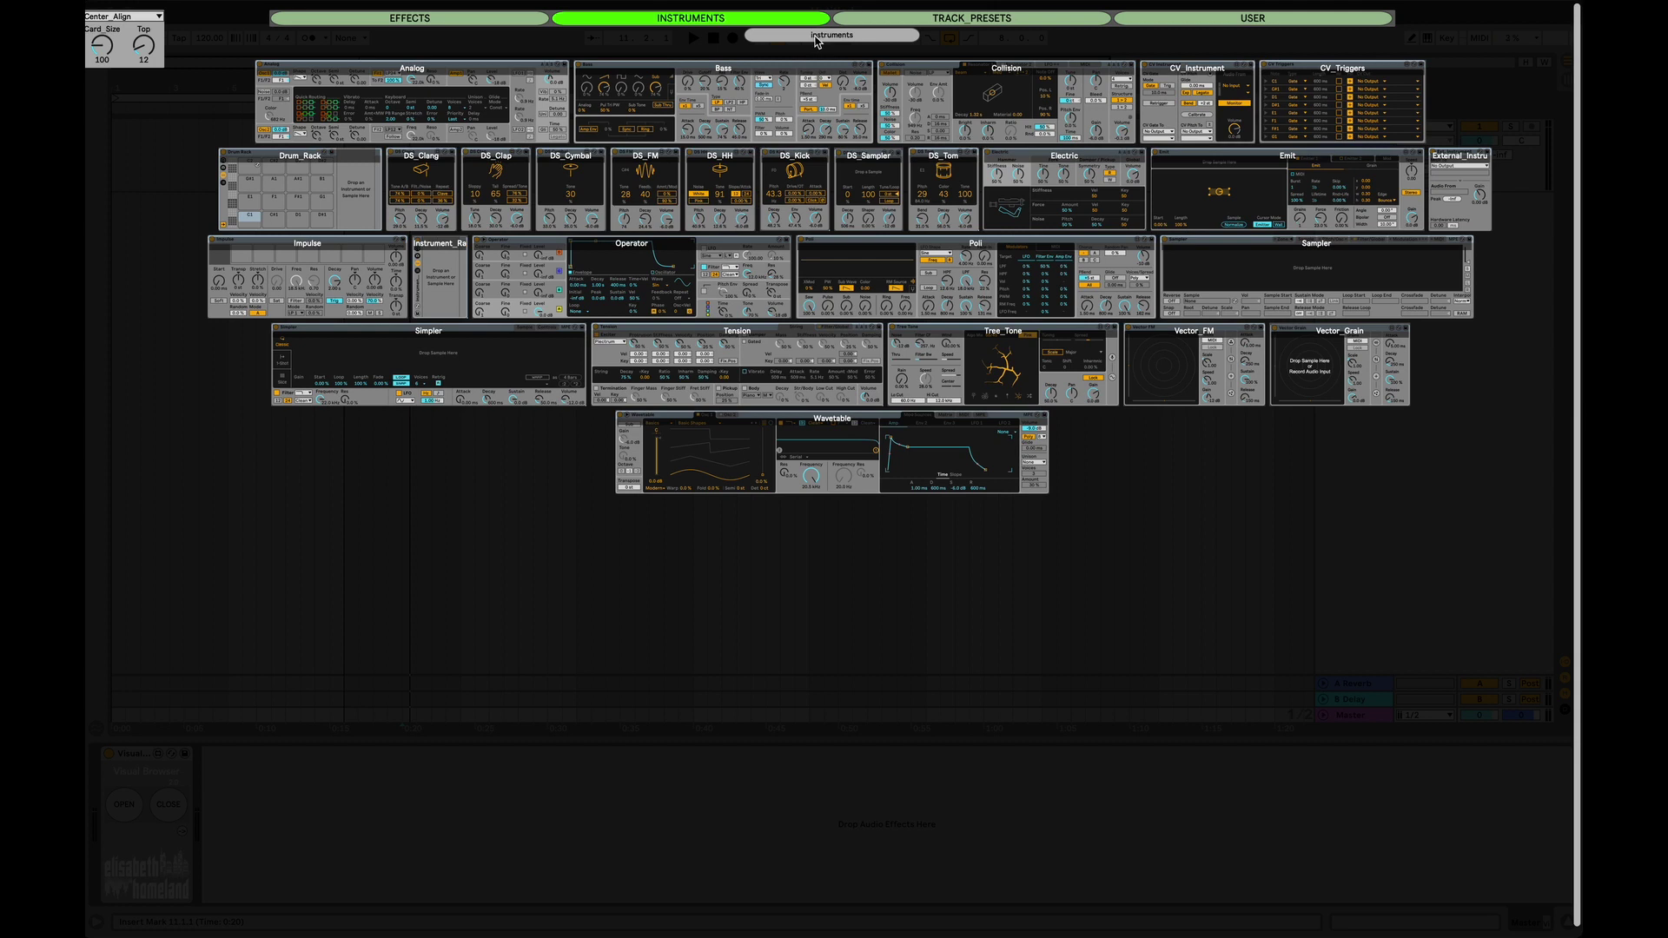
Step: Return to the EFFECTS Drive-Color cards and load Saturator onto the track
{"action": "left_click", "coordinate": [455, 21]}
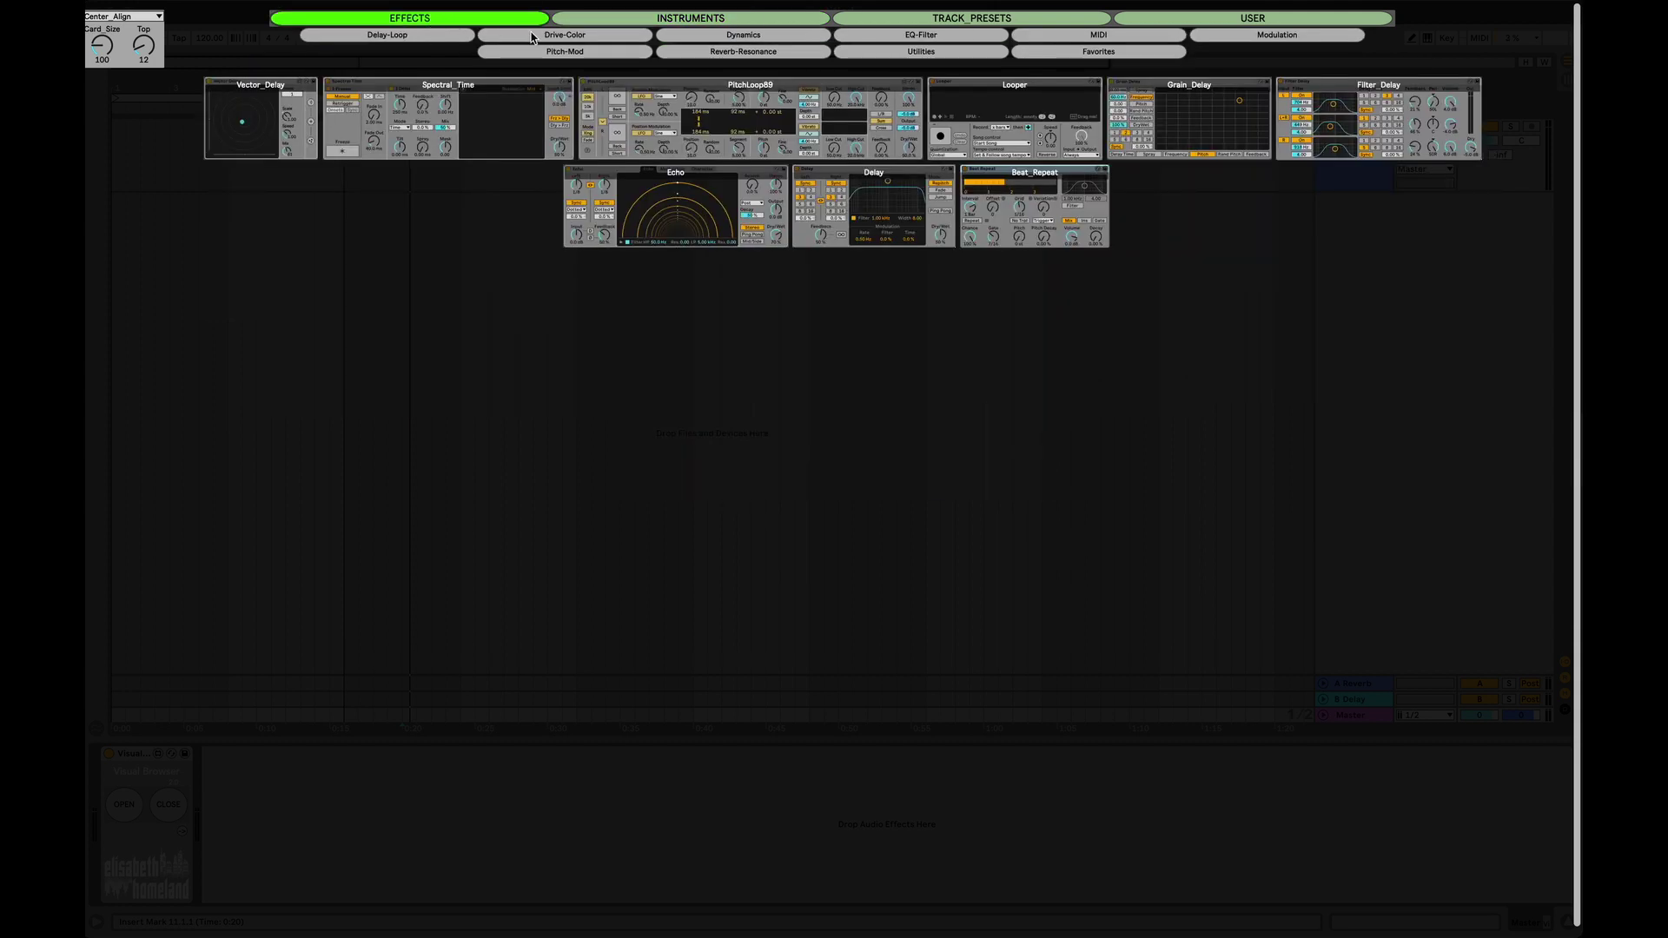
{"action": "left_click", "coordinate": [532, 38]}
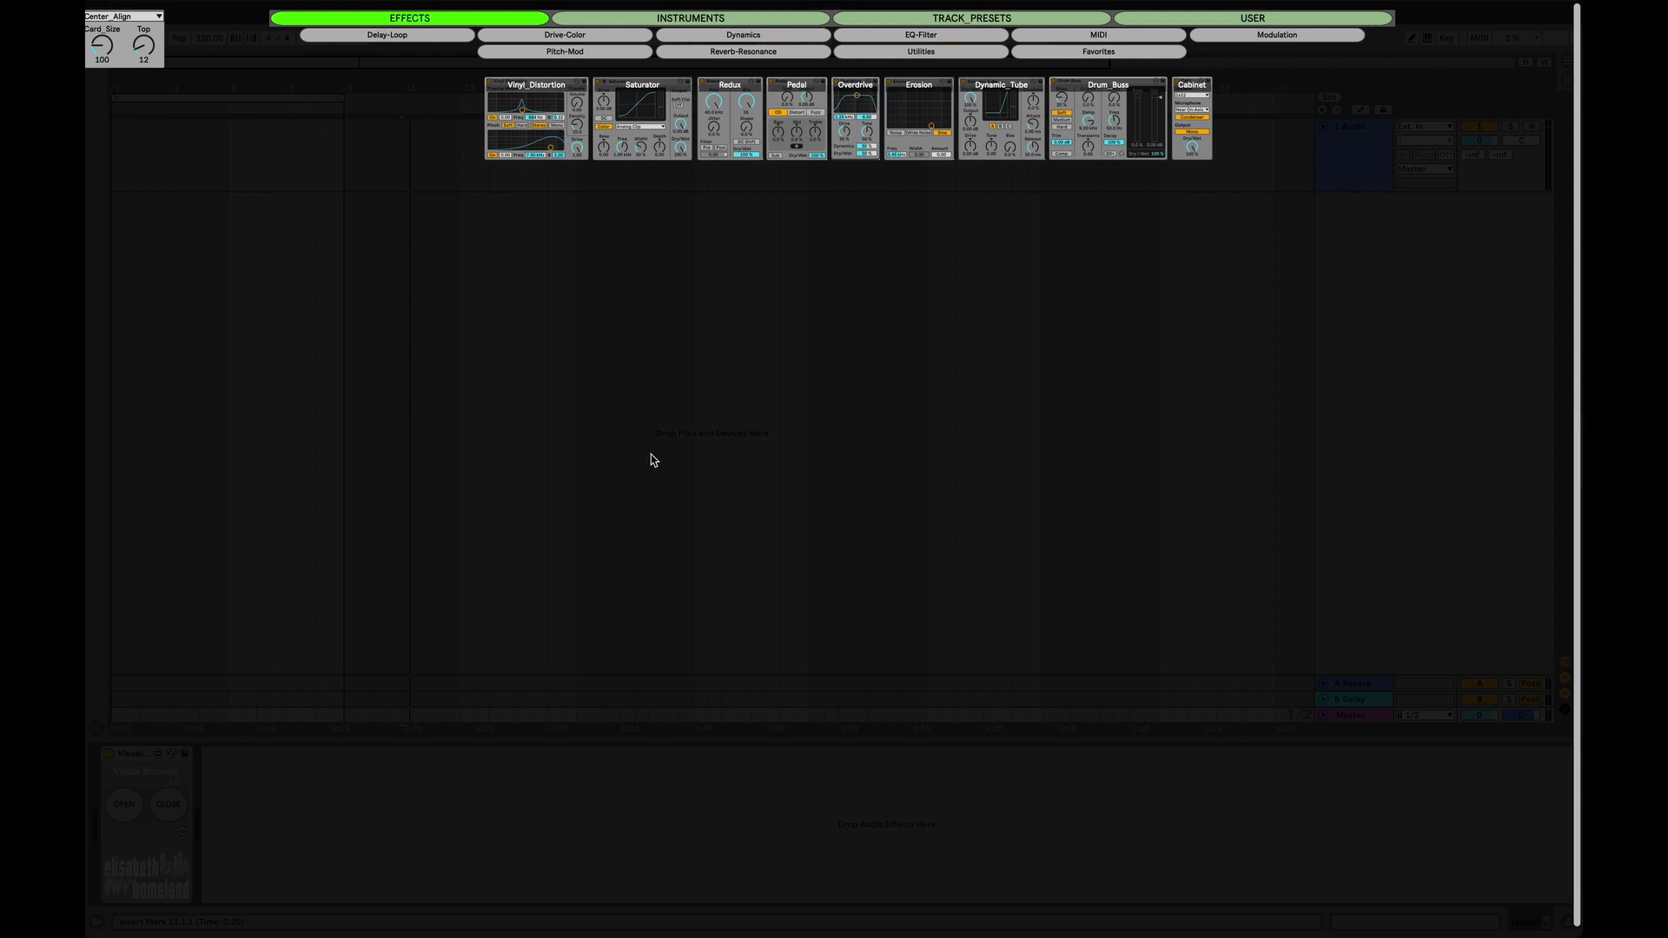
{"action": "left_click", "coordinate": [657, 127]}
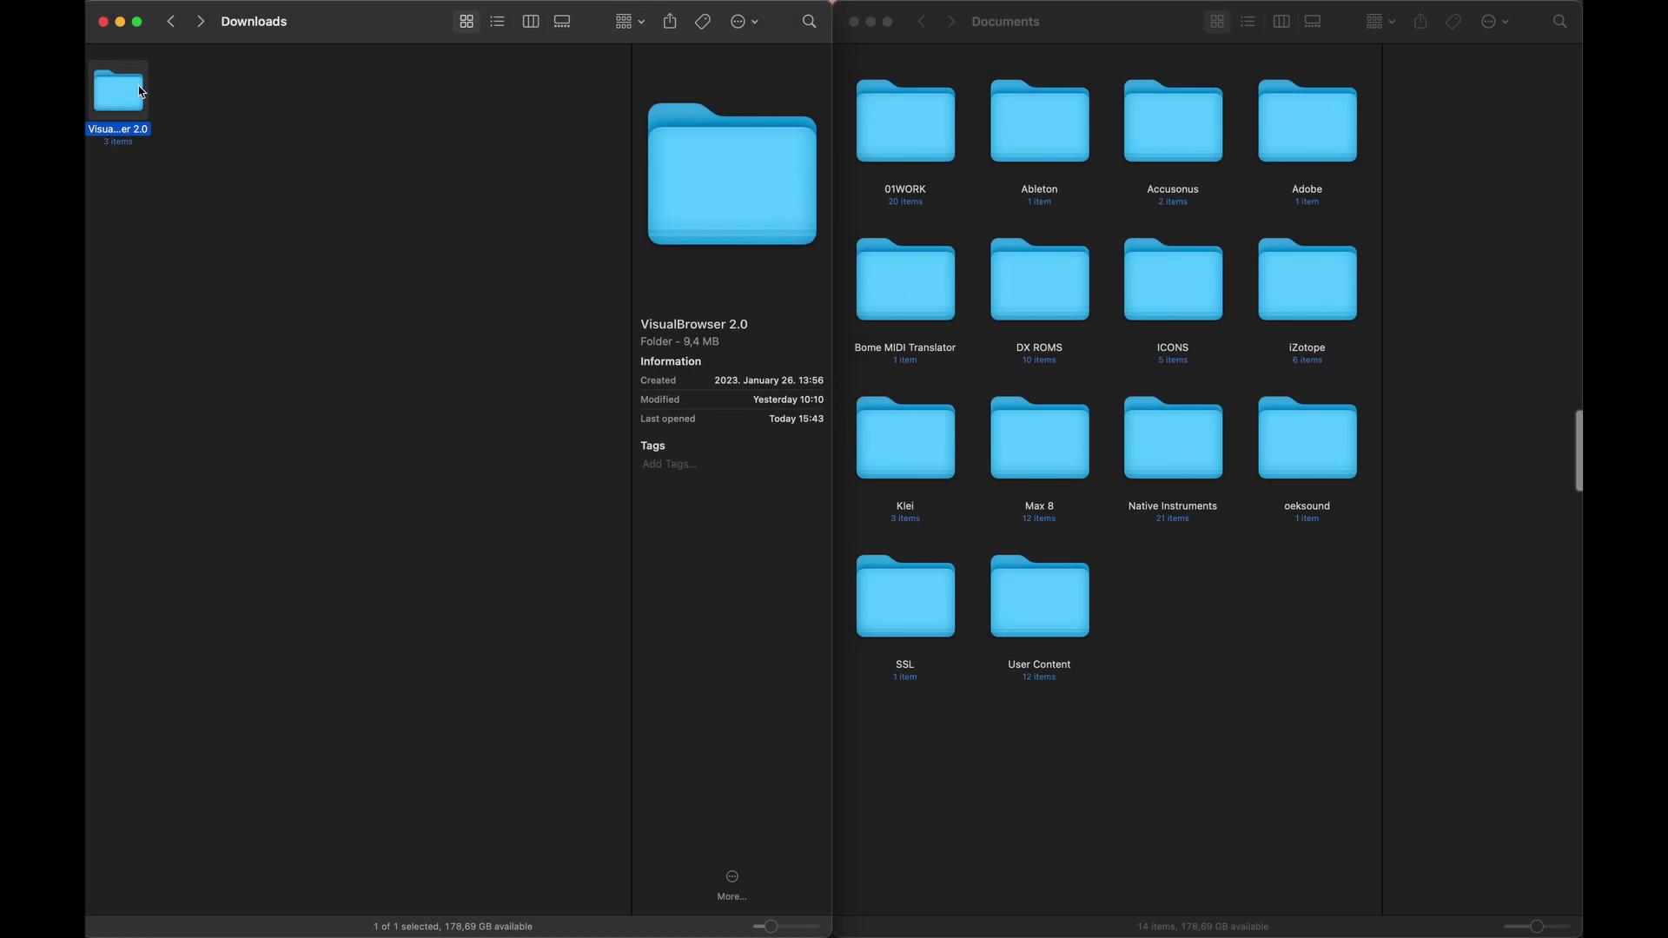
Step: In the VisualBrowser 2.0 folder, inspect the .amxd device and the documentation PDF
{"action": "double_click", "coordinate": [134, 92]}
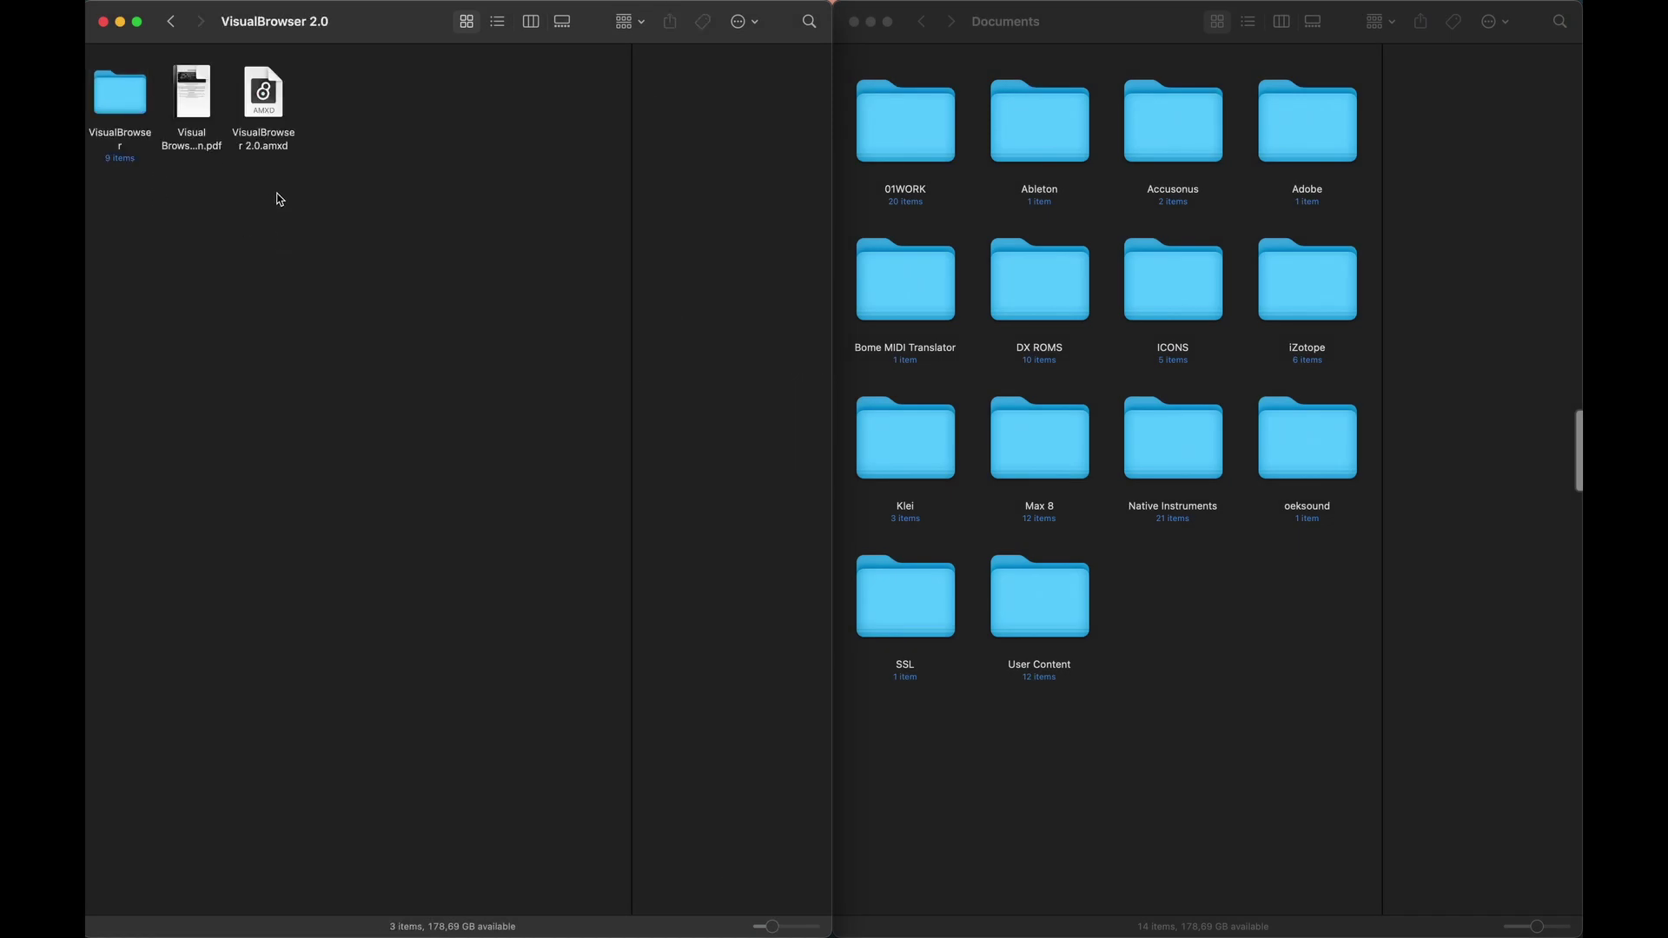
{"action": "left_click", "coordinate": [278, 107]}
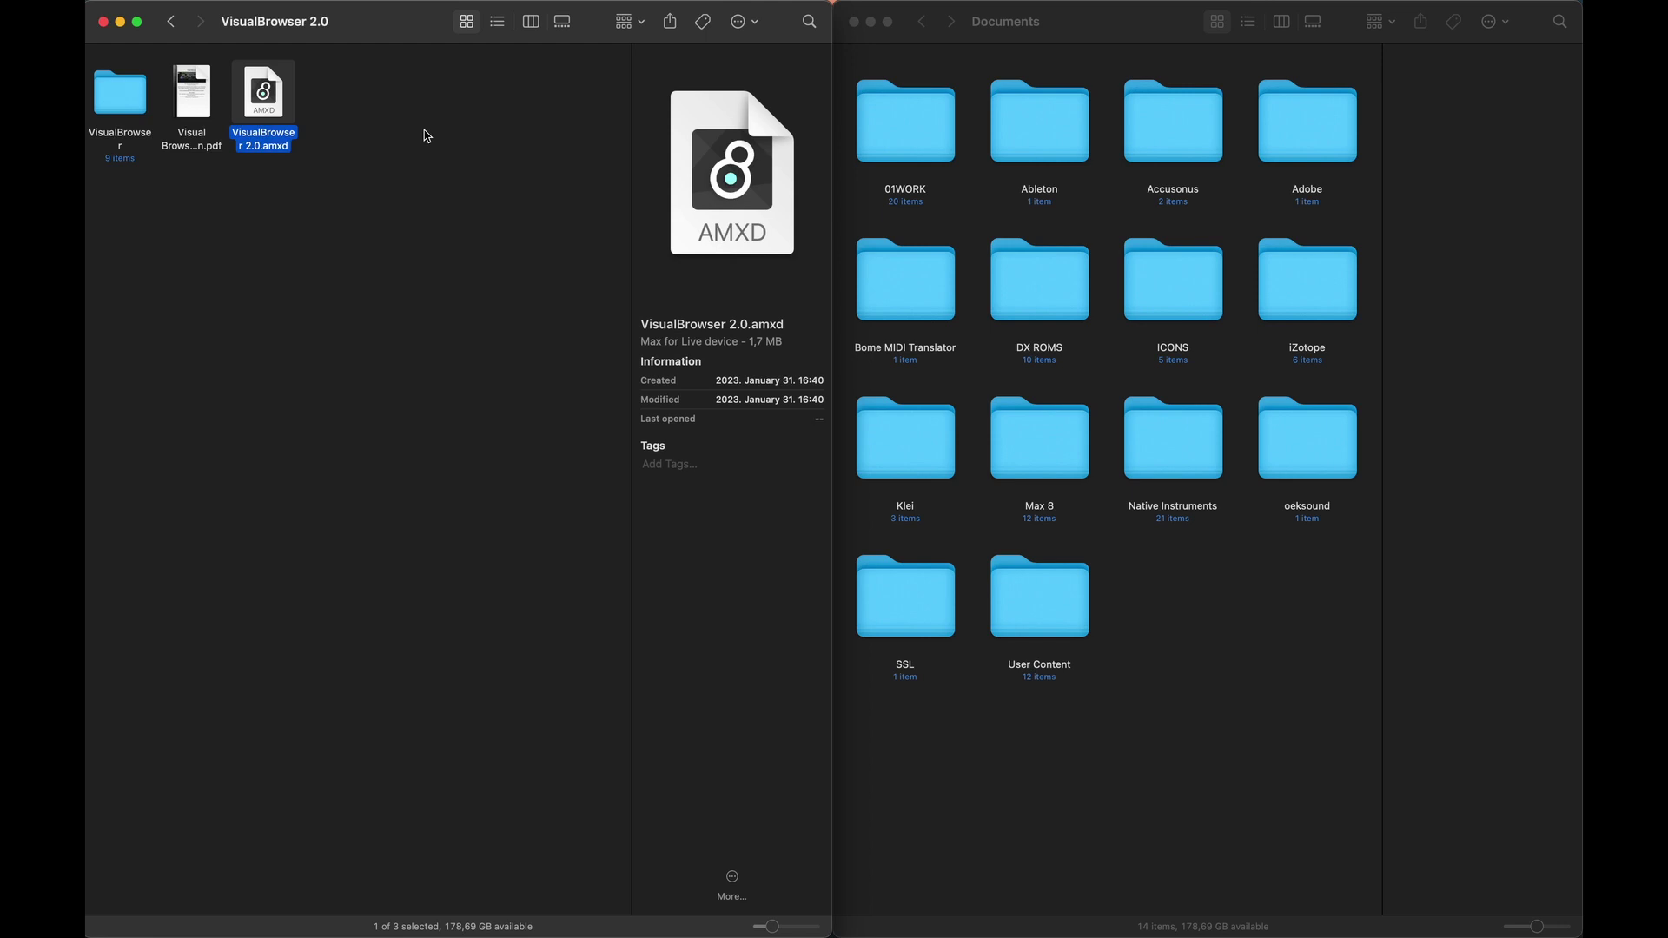
{"action": "left_click", "coordinate": [201, 76]}
{"action": "double_click", "coordinate": [201, 75]}
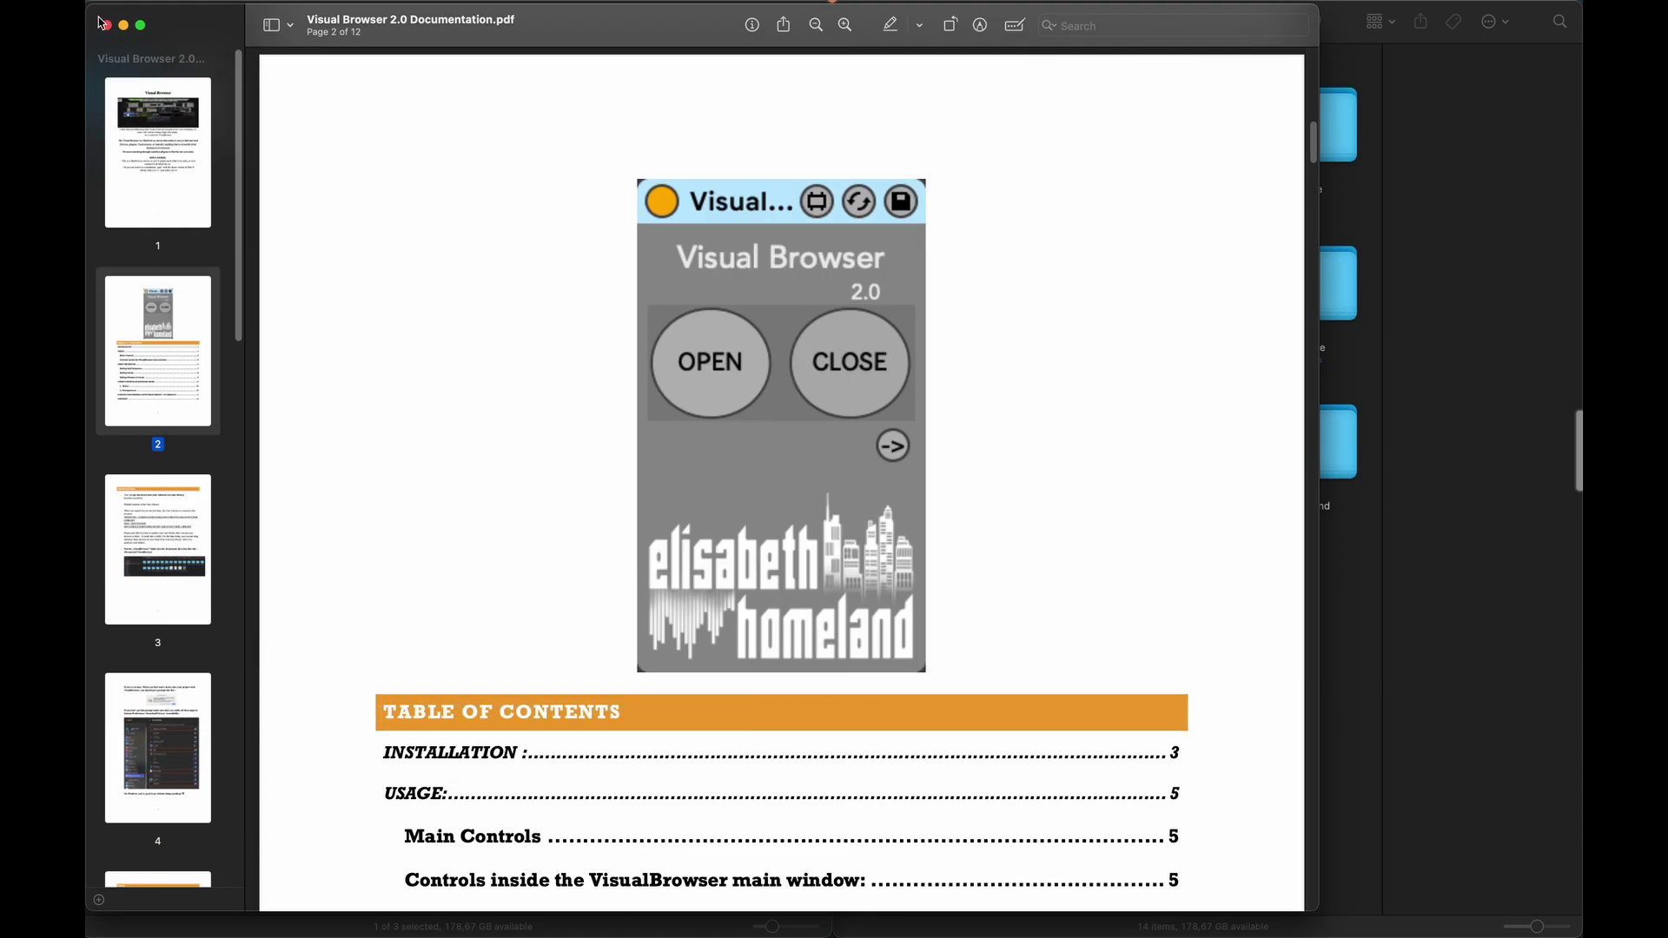
{"action": "left_click", "coordinate": [106, 25]}
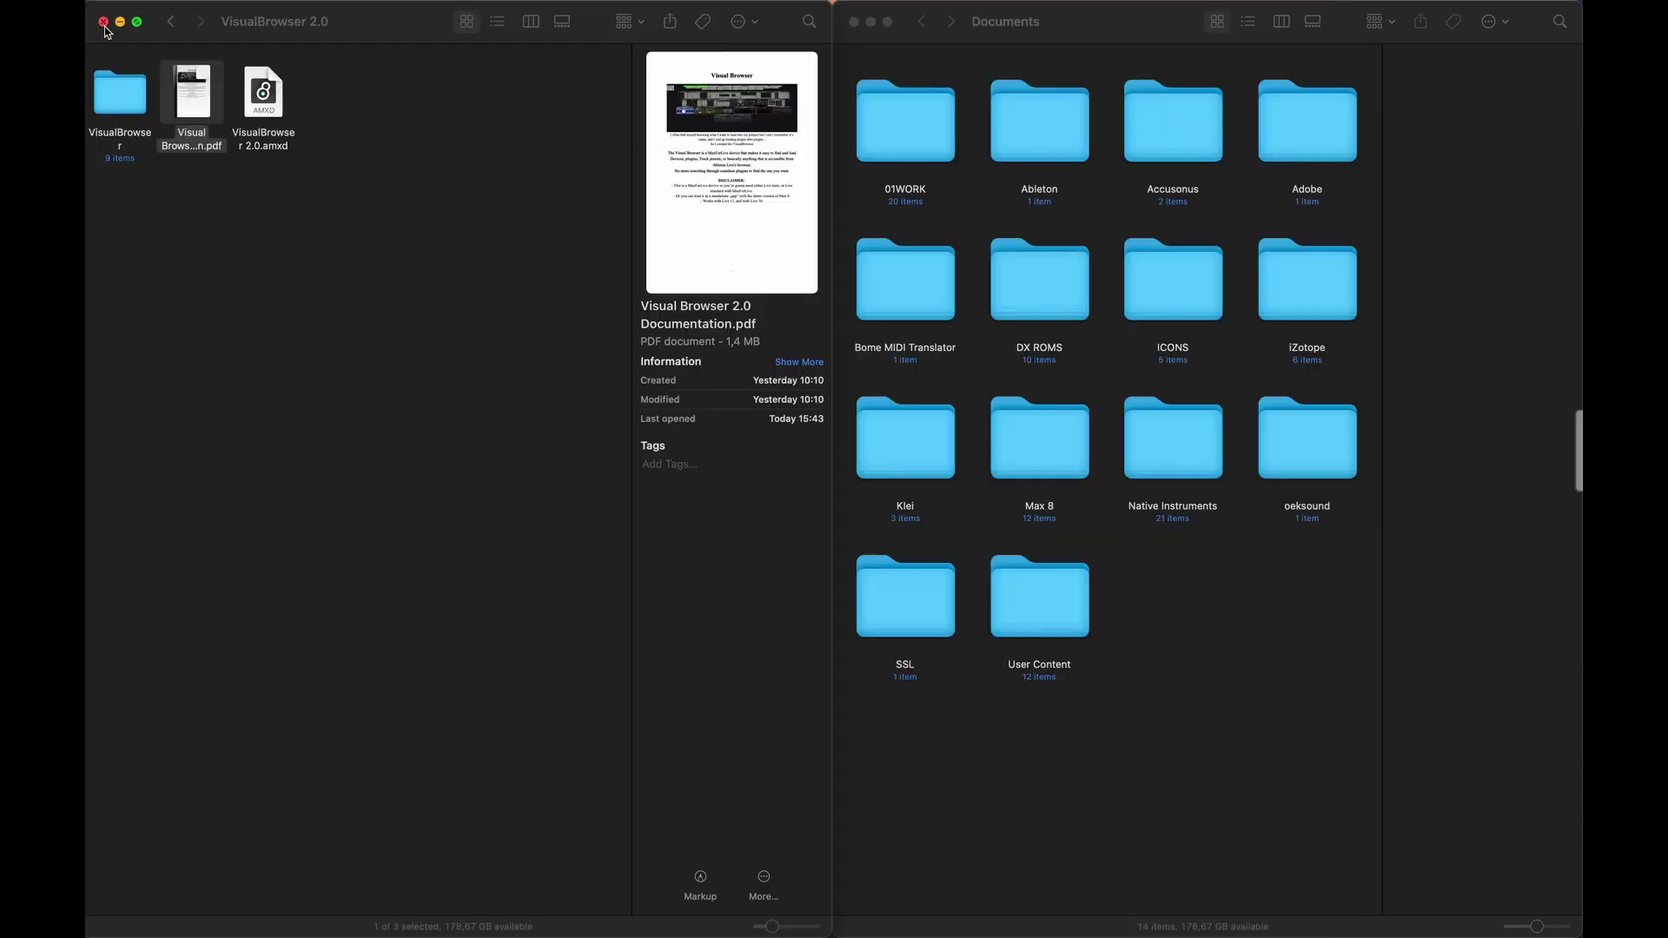
Step: Browse into VisualBrowser > EFFECTS > Delay-Loop, then return to VisualBrowser 2.0
{"action": "left_click", "coordinate": [143, 199]}
{"action": "left_click", "coordinate": [130, 95]}
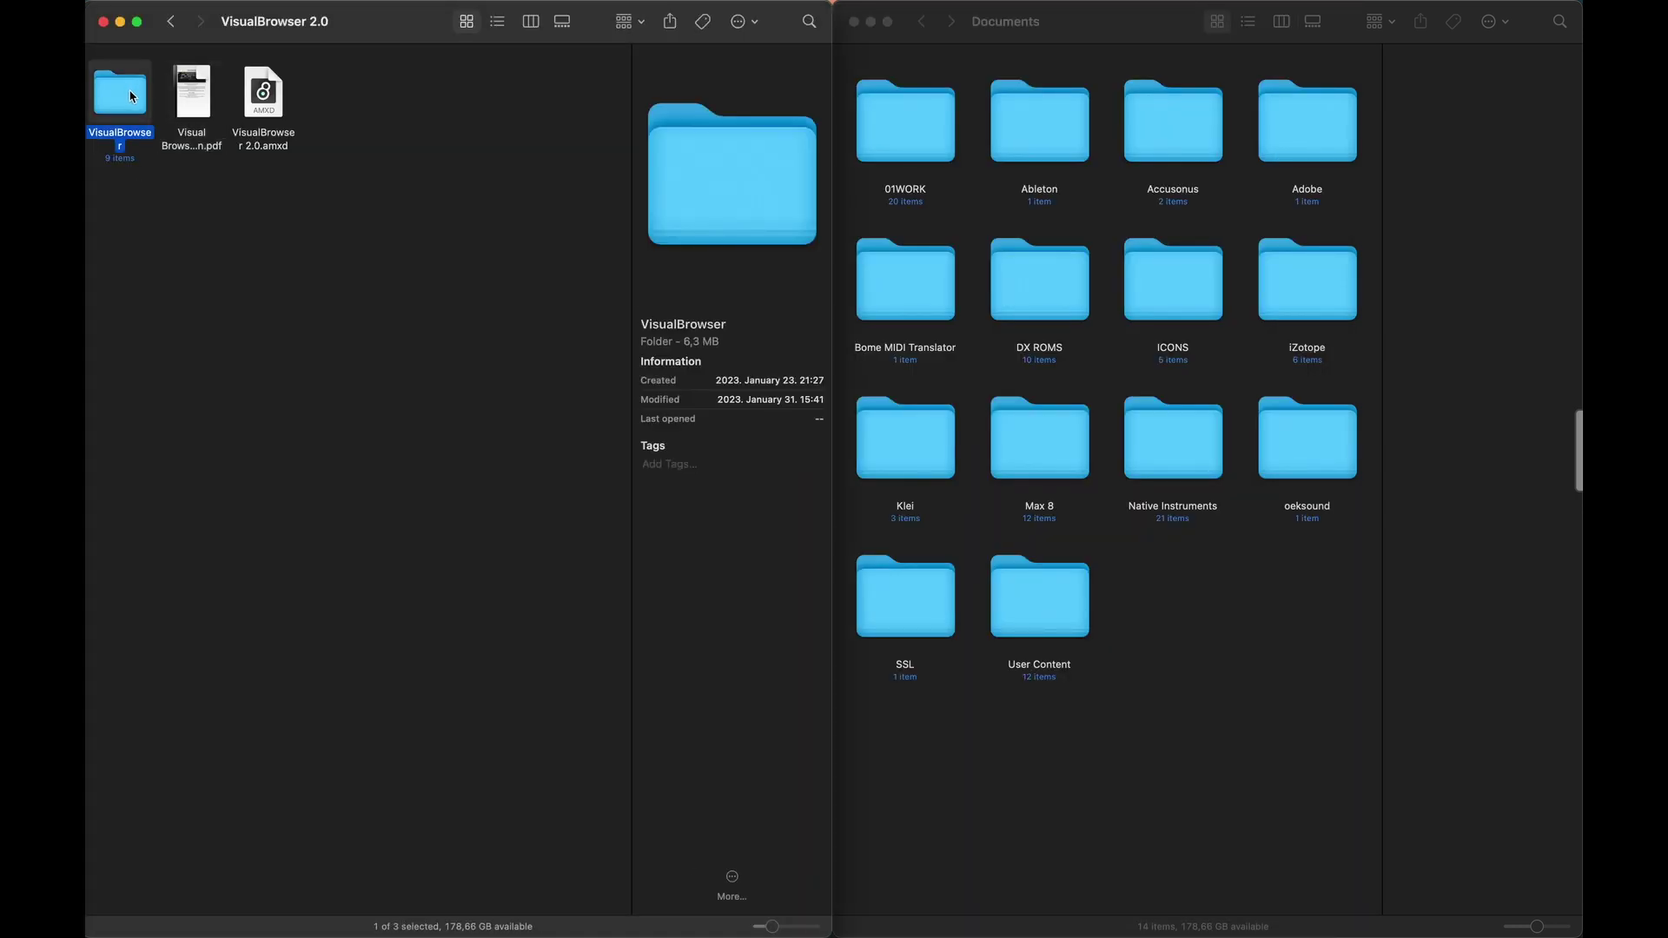
{"action": "double_click", "coordinate": [131, 95]}
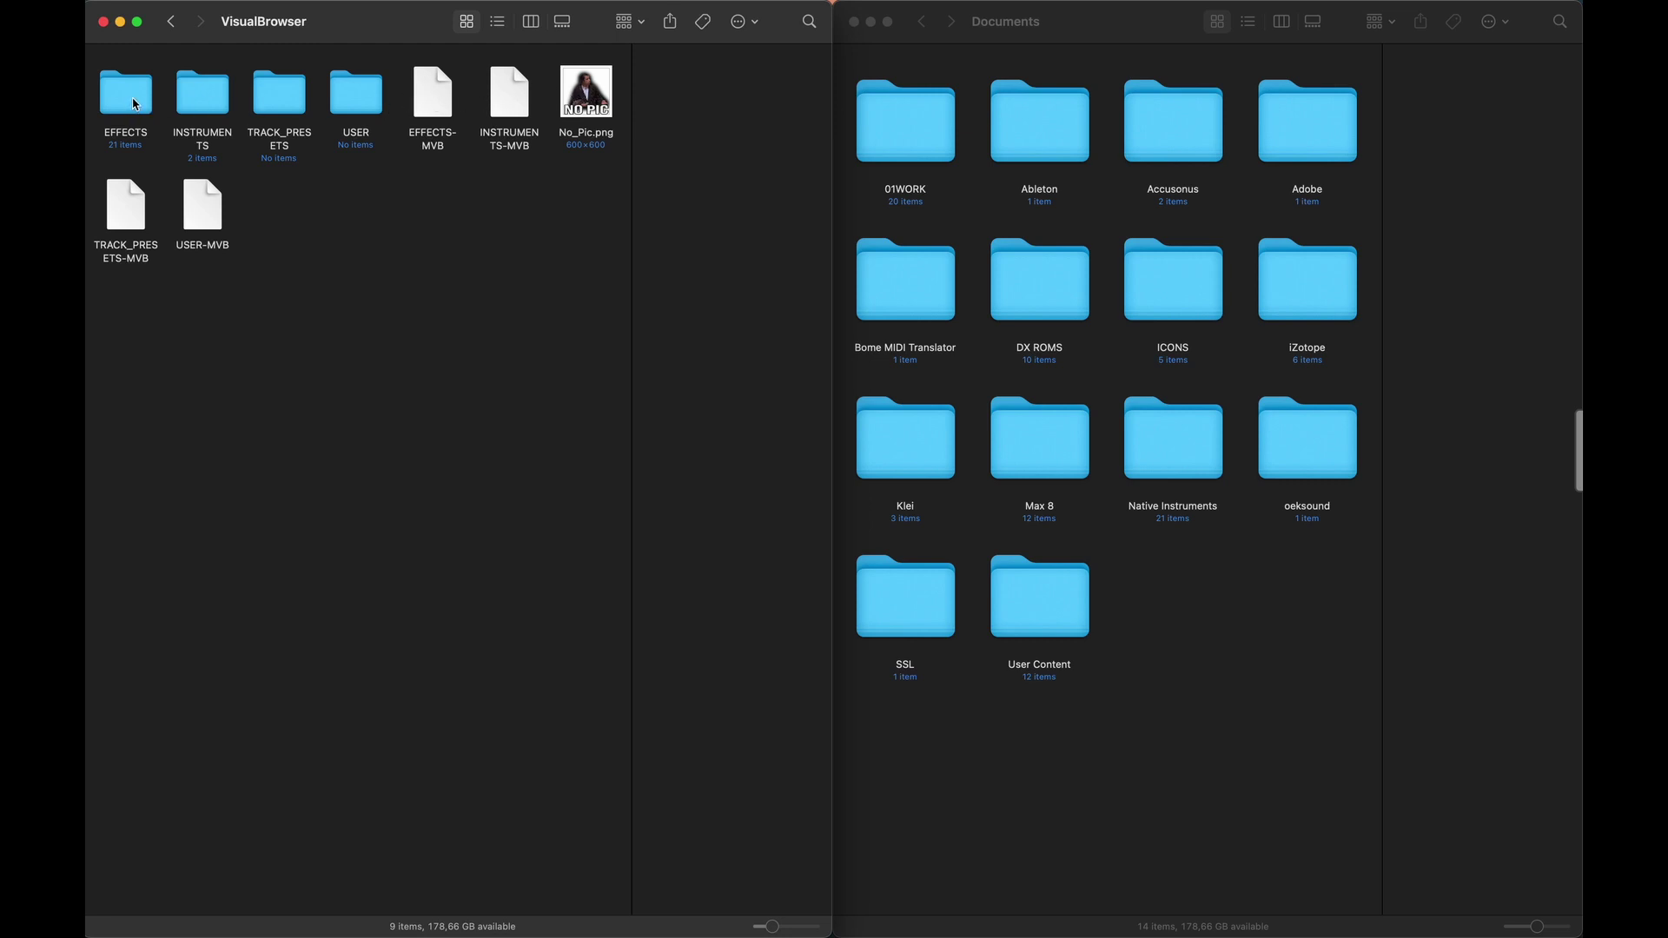
{"action": "left_click", "coordinate": [133, 104]}
{"action": "double_click", "coordinate": [133, 105]}
{"action": "left_click", "coordinate": [133, 105]}
{"action": "double_click", "coordinate": [133, 104]}
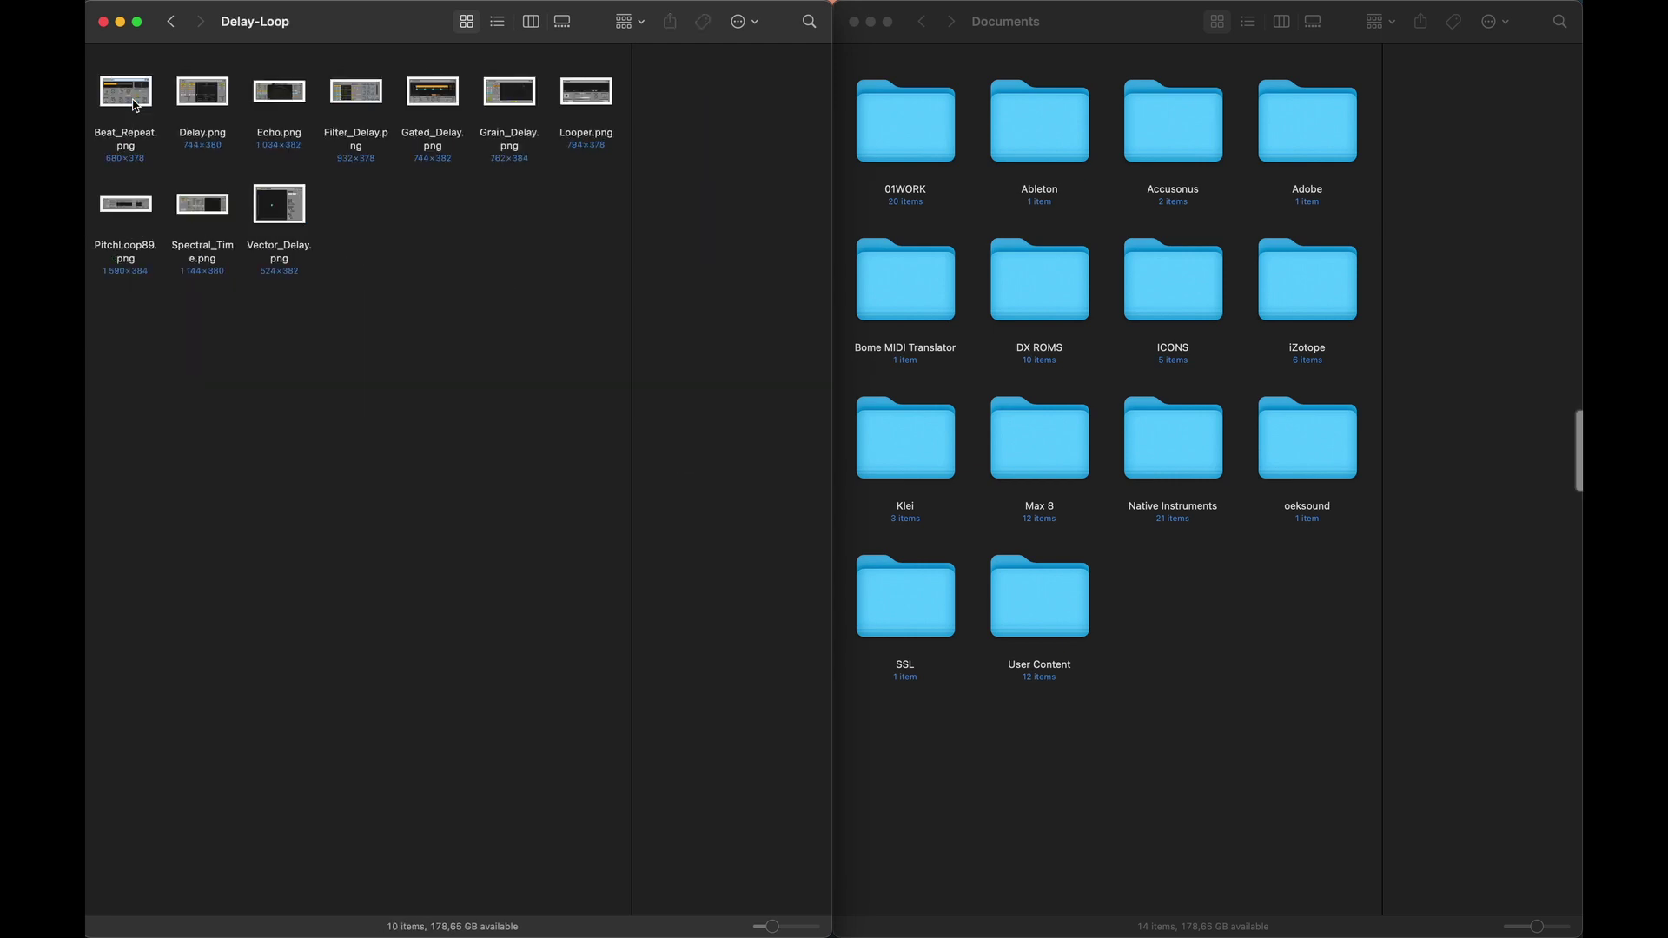
{"action": "left_click", "coordinate": [175, 23]}
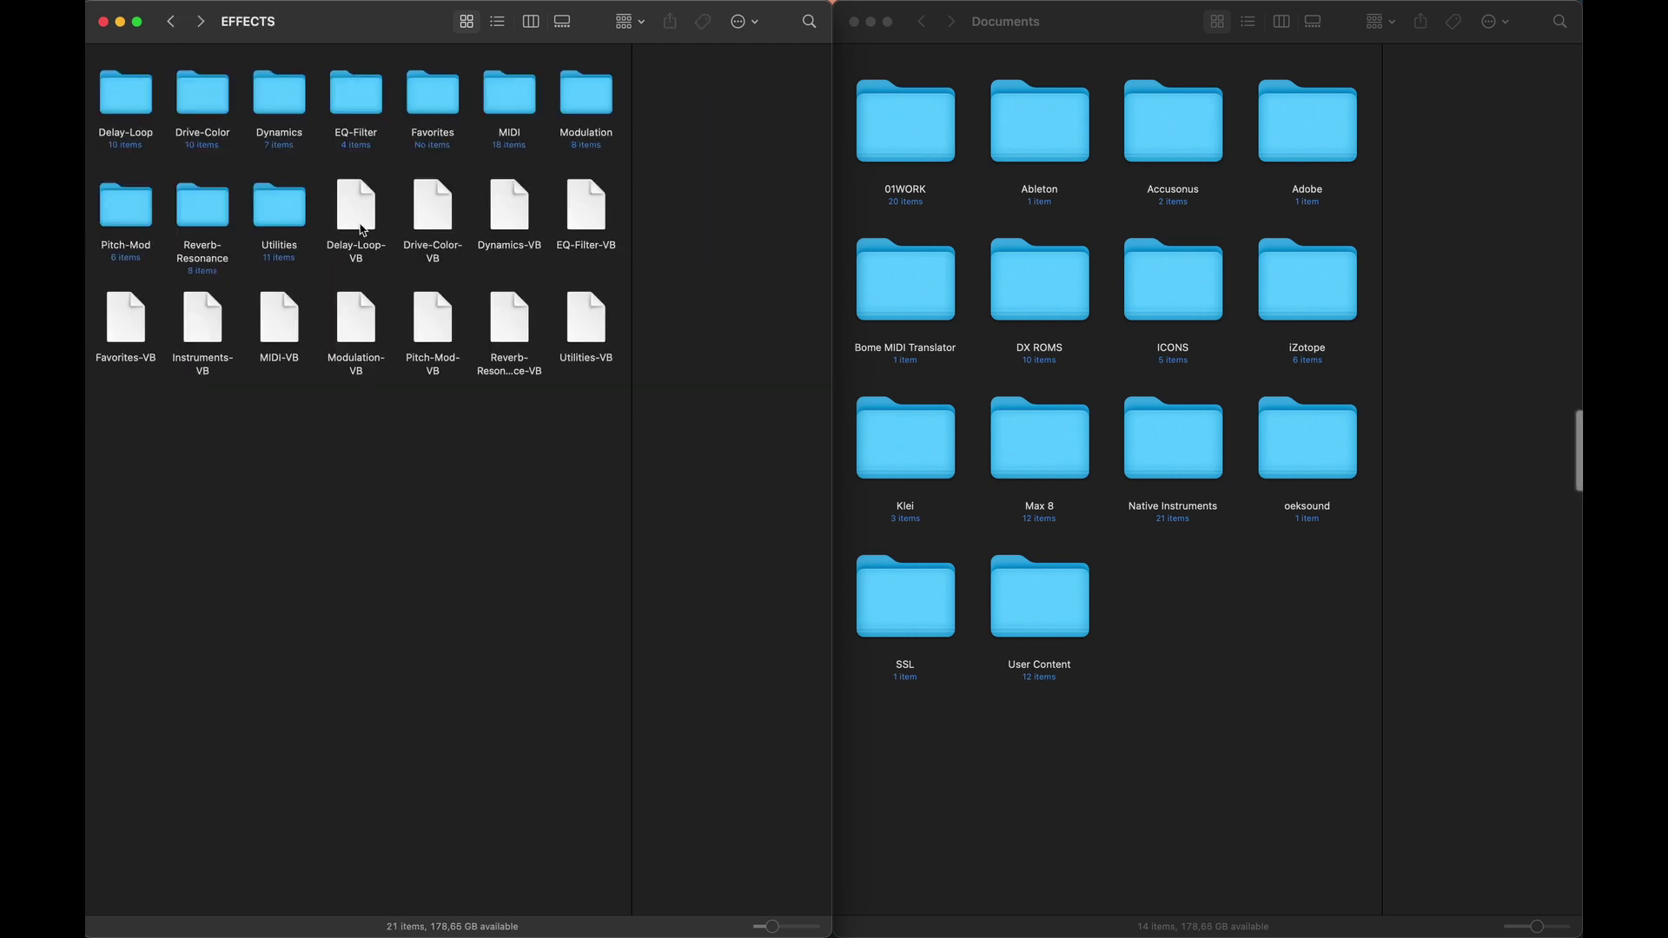
{"action": "left_click", "coordinate": [172, 22]}
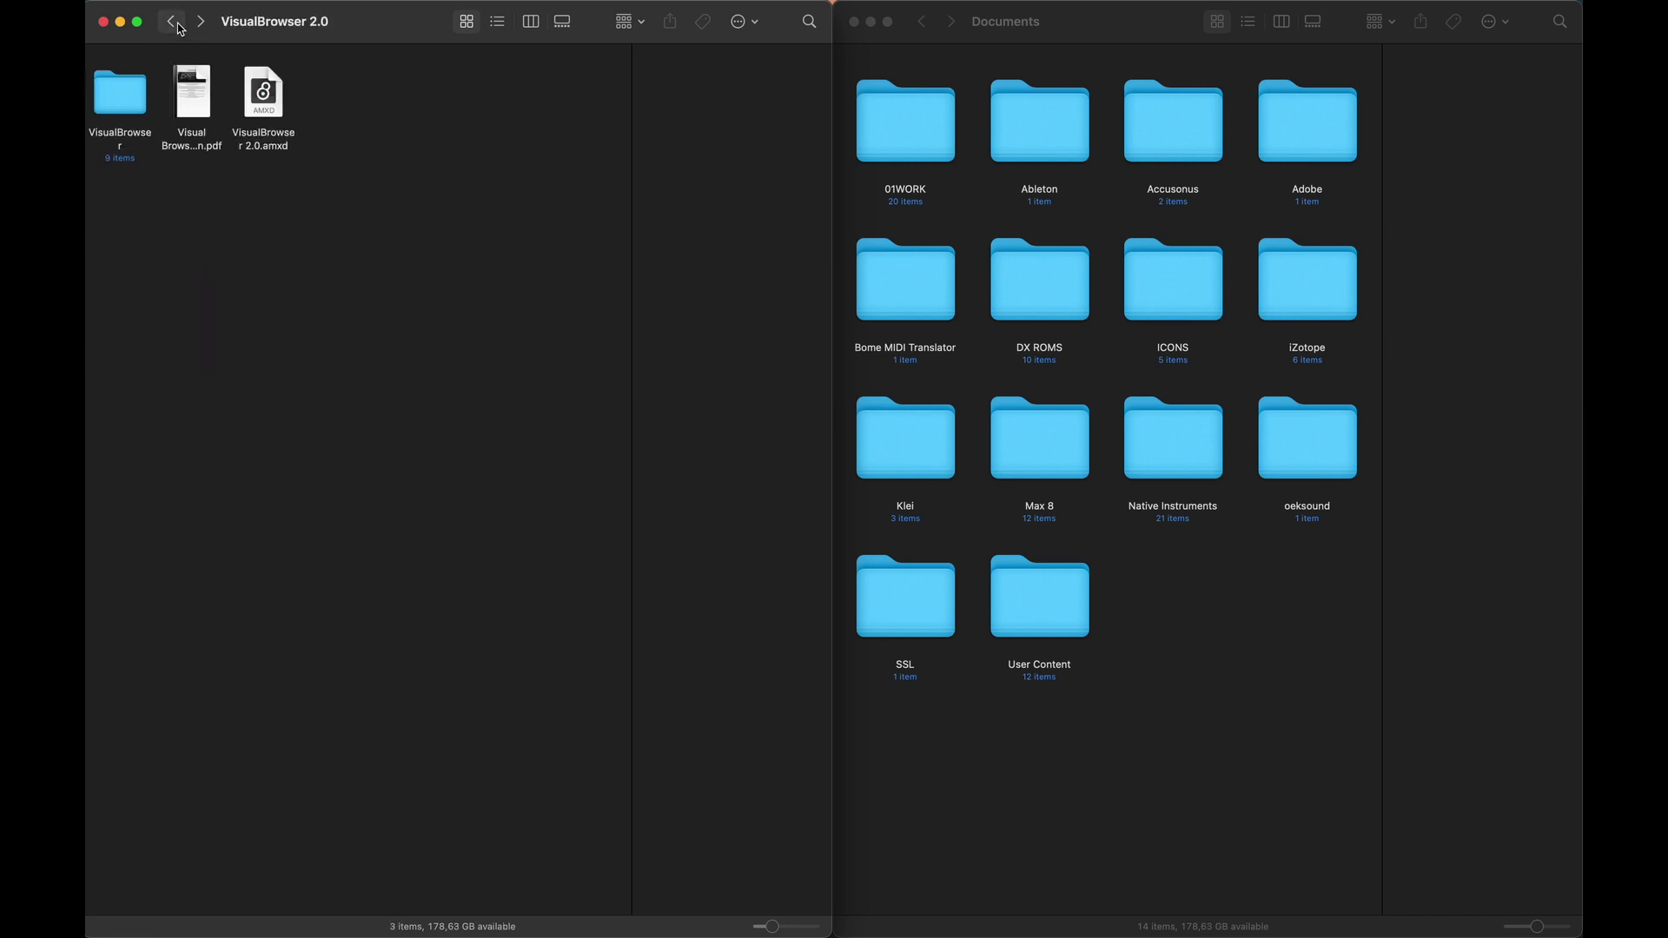
Step: Drag the VisualBrowser folder into the Documents window and deselect it
{"action": "left_click", "coordinate": [120, 94]}
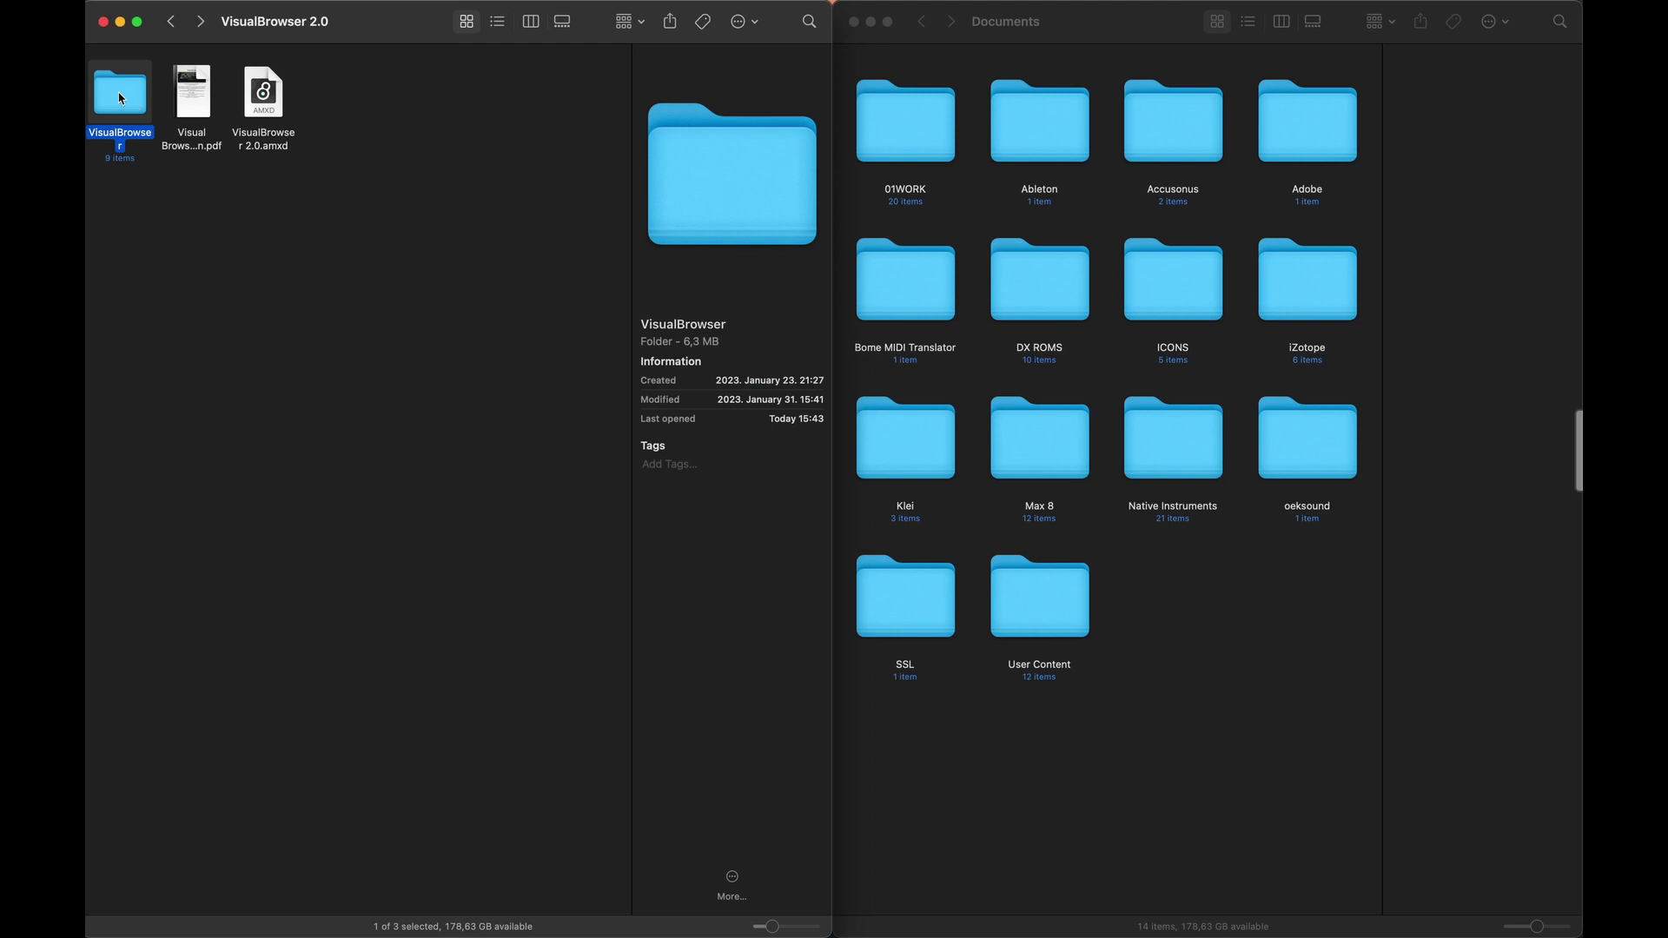
{"action": "left_click_drag", "start_coordinate": [118, 95], "coordinate": [1260, 614]}
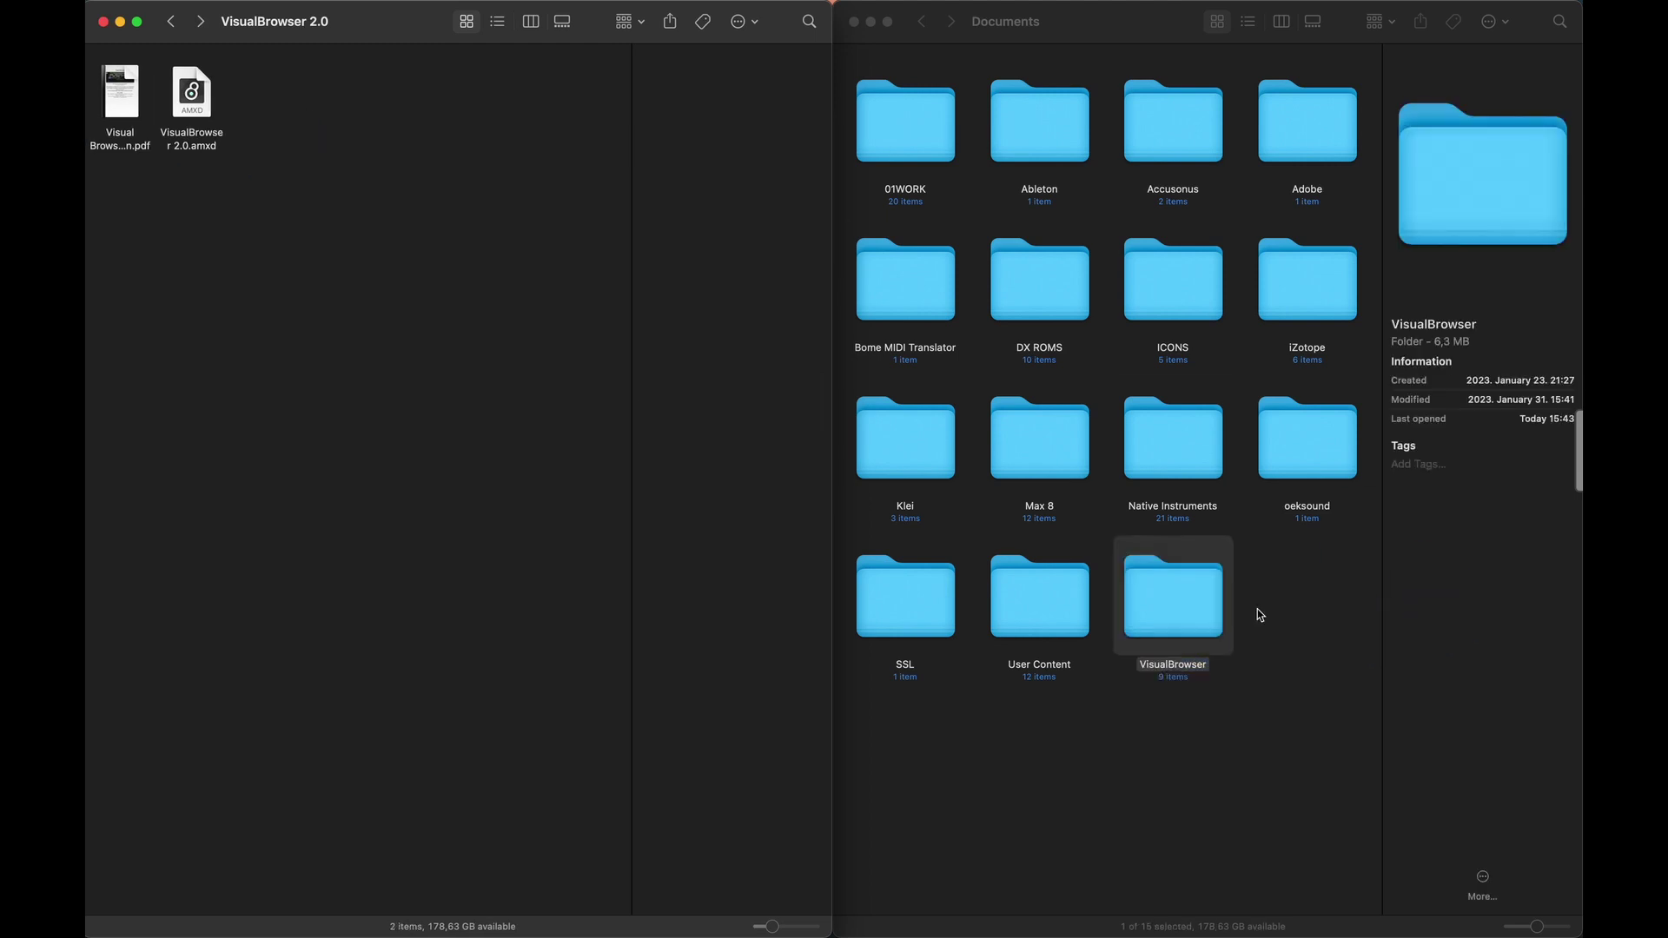
{"action": "left_click", "coordinate": [1284, 614]}
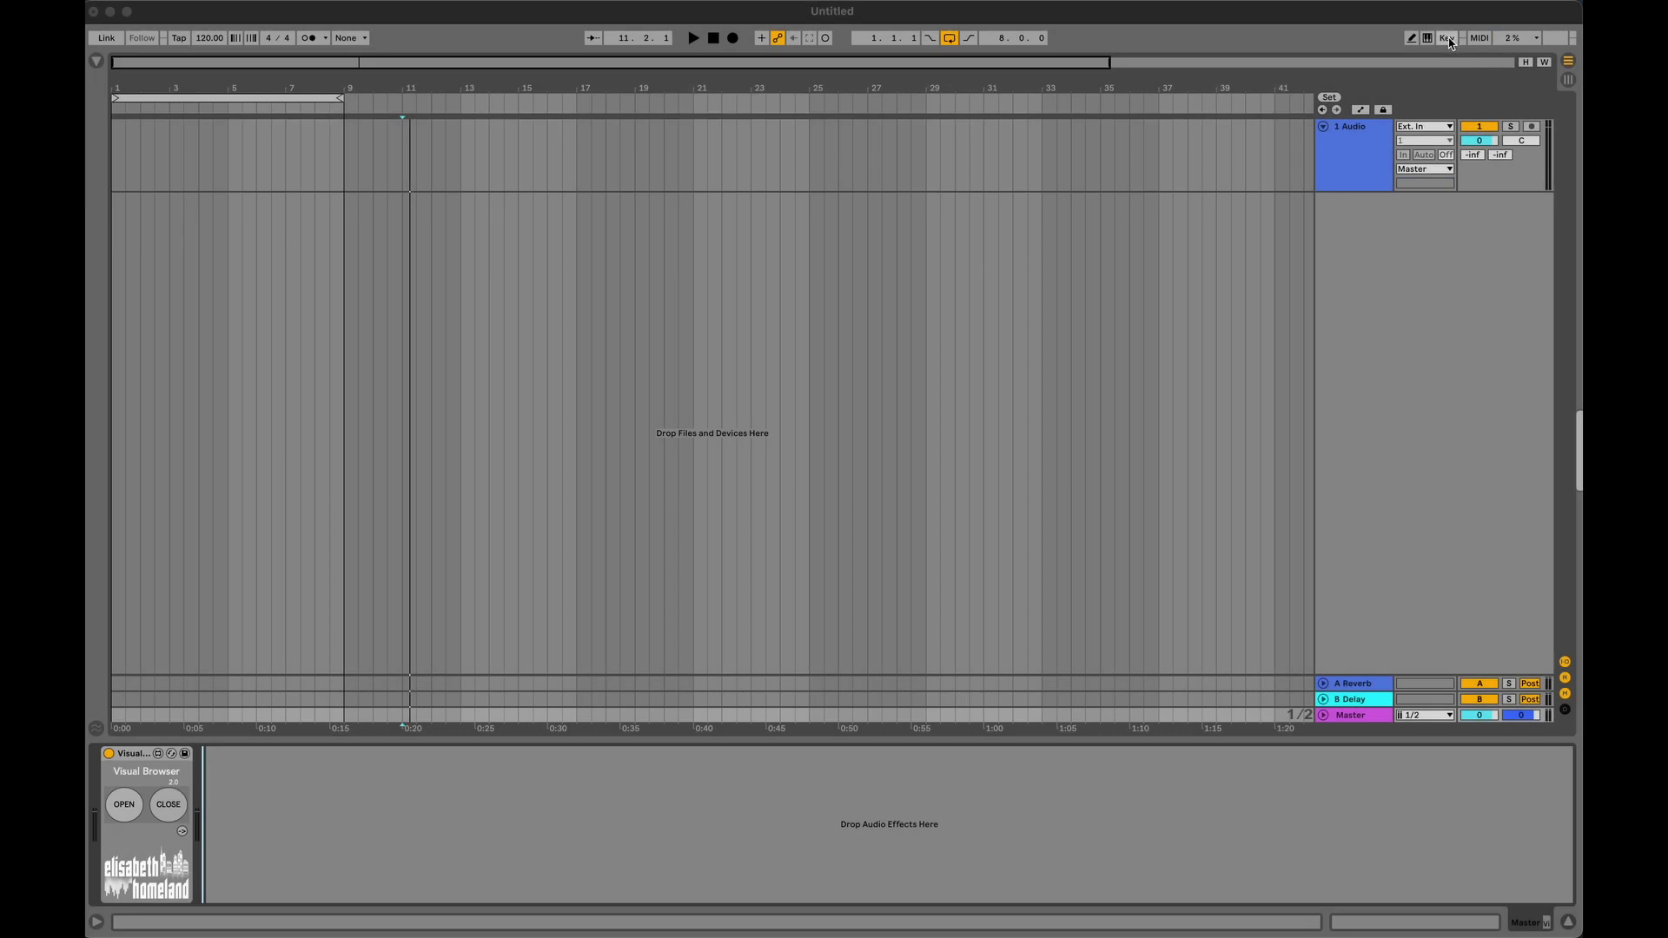
Step: Toggle Key Map mode off in Live and expand the Visual Browser editor with OPEN
{"action": "left_click", "coordinate": [1449, 43]}
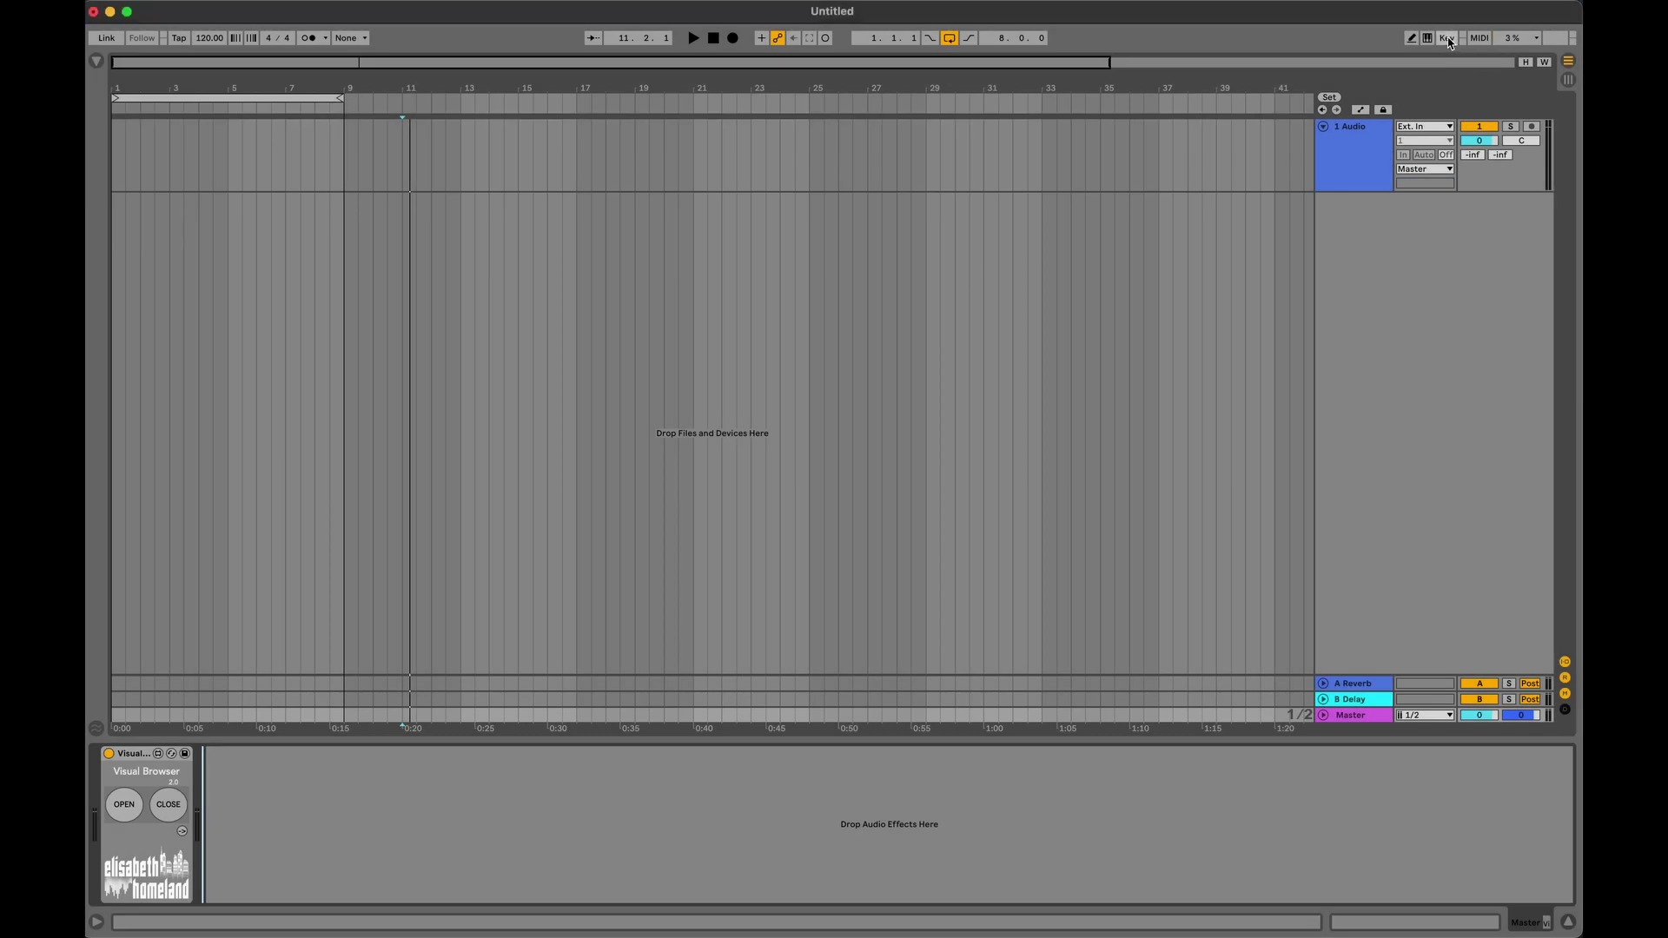
{"action": "left_click", "coordinate": [1450, 43]}
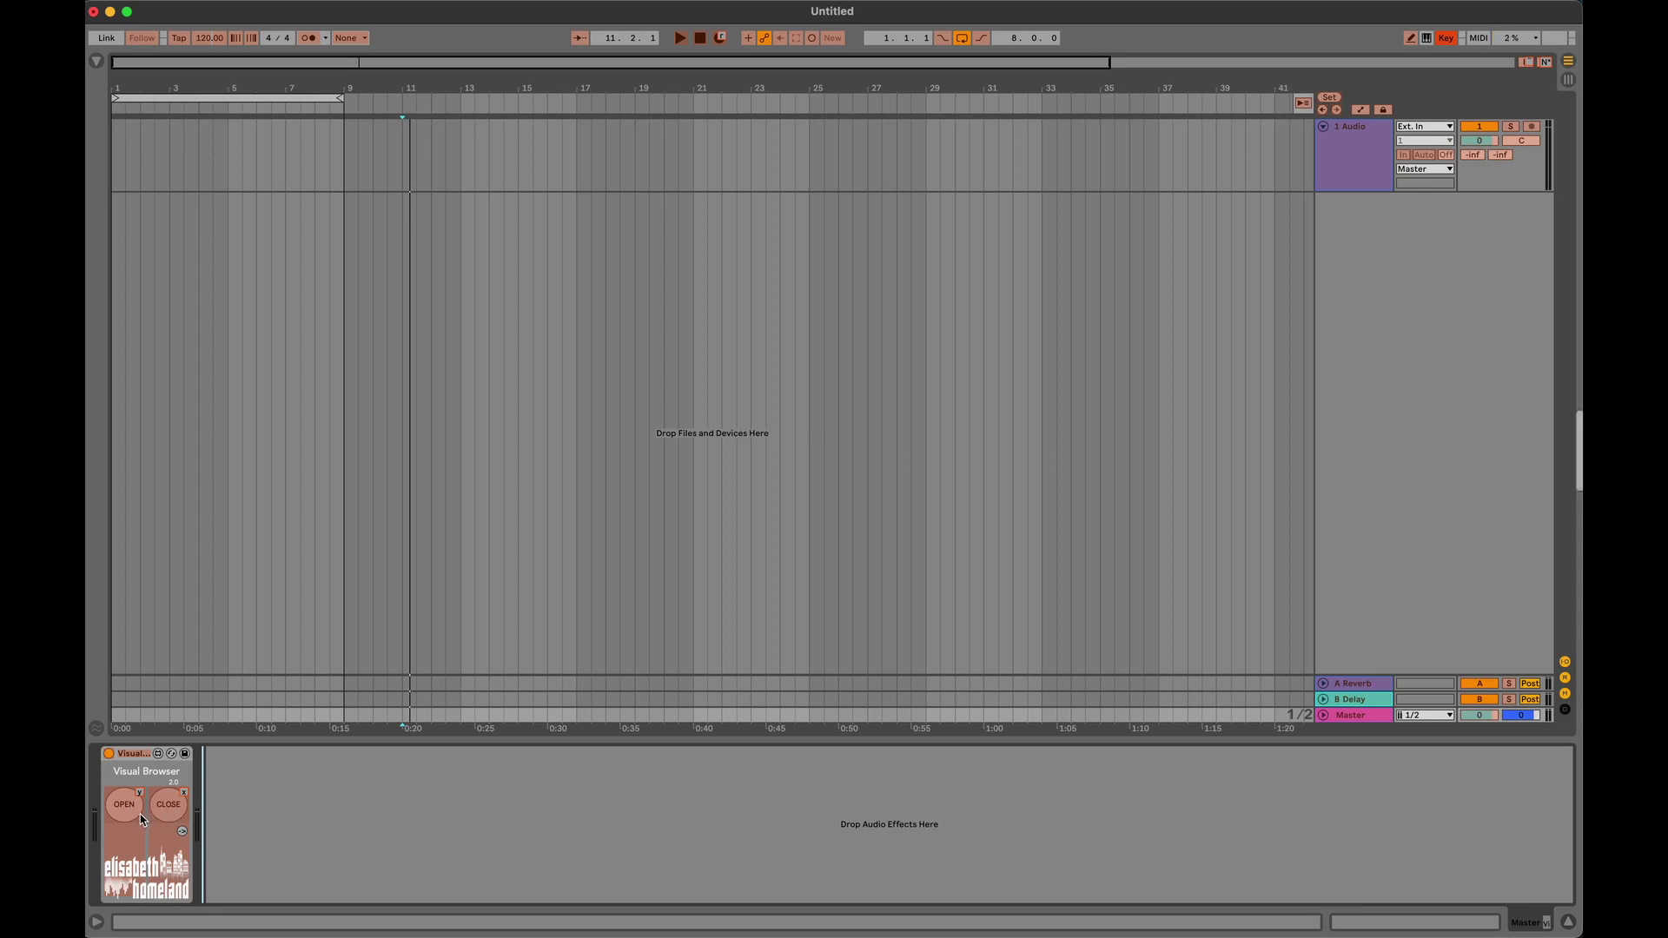
{"action": "left_click", "coordinate": [1447, 38]}
{"action": "key", "text": "y"}
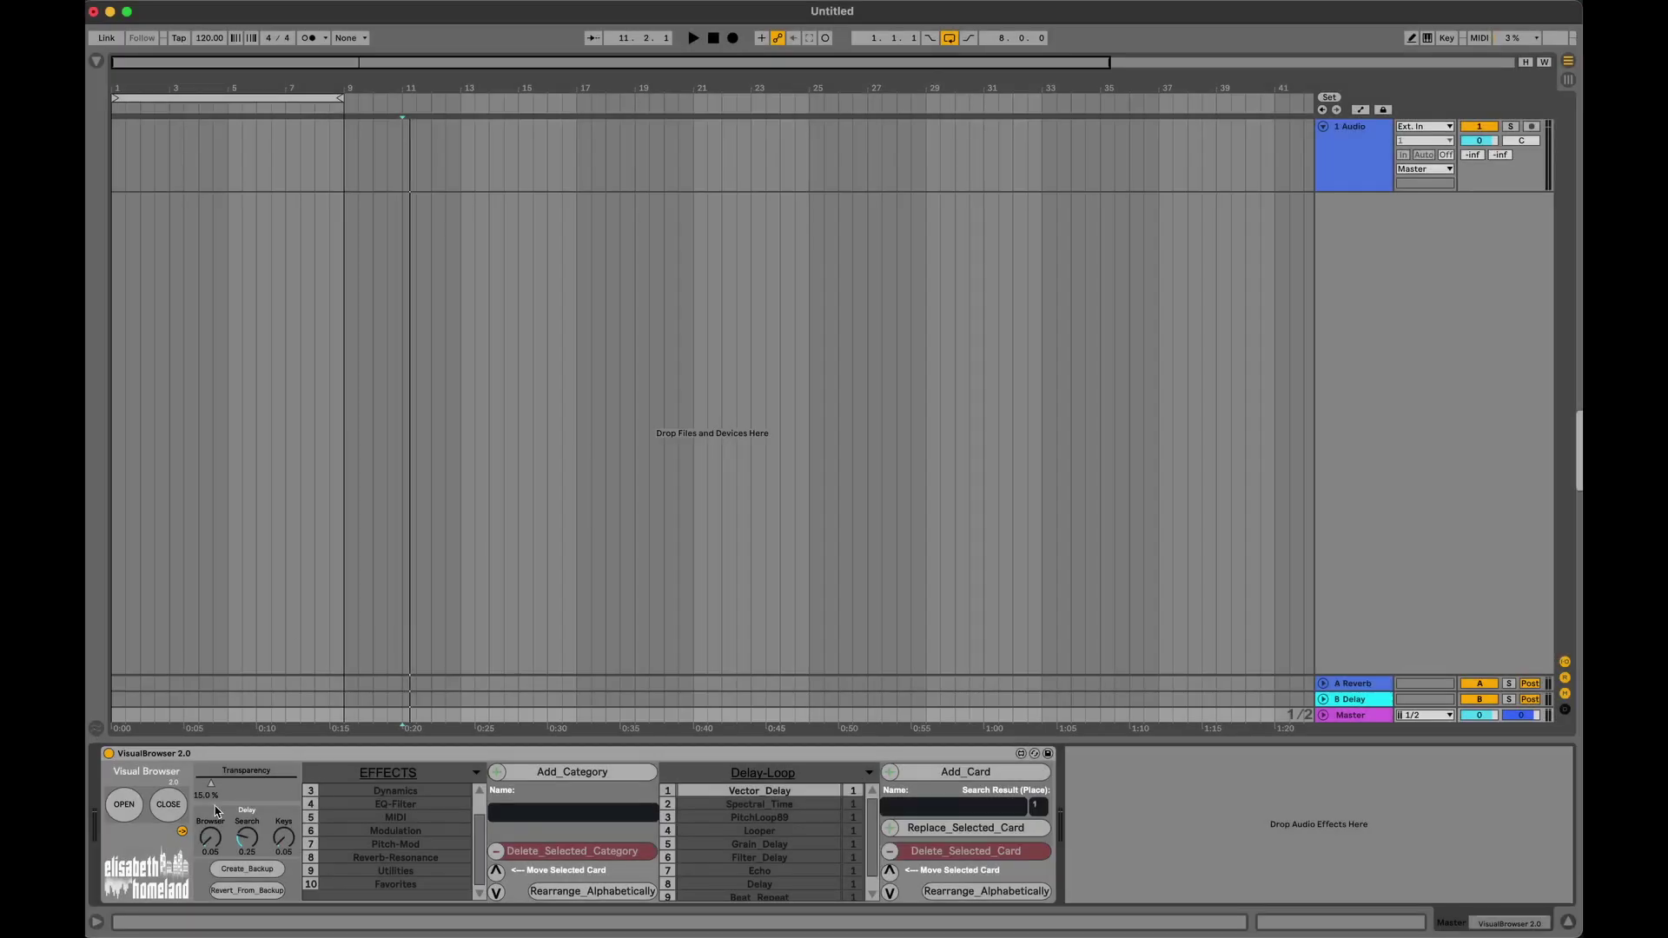
{"action": "left_click", "coordinate": [182, 832]}
{"action": "left_click", "coordinate": [183, 833]}
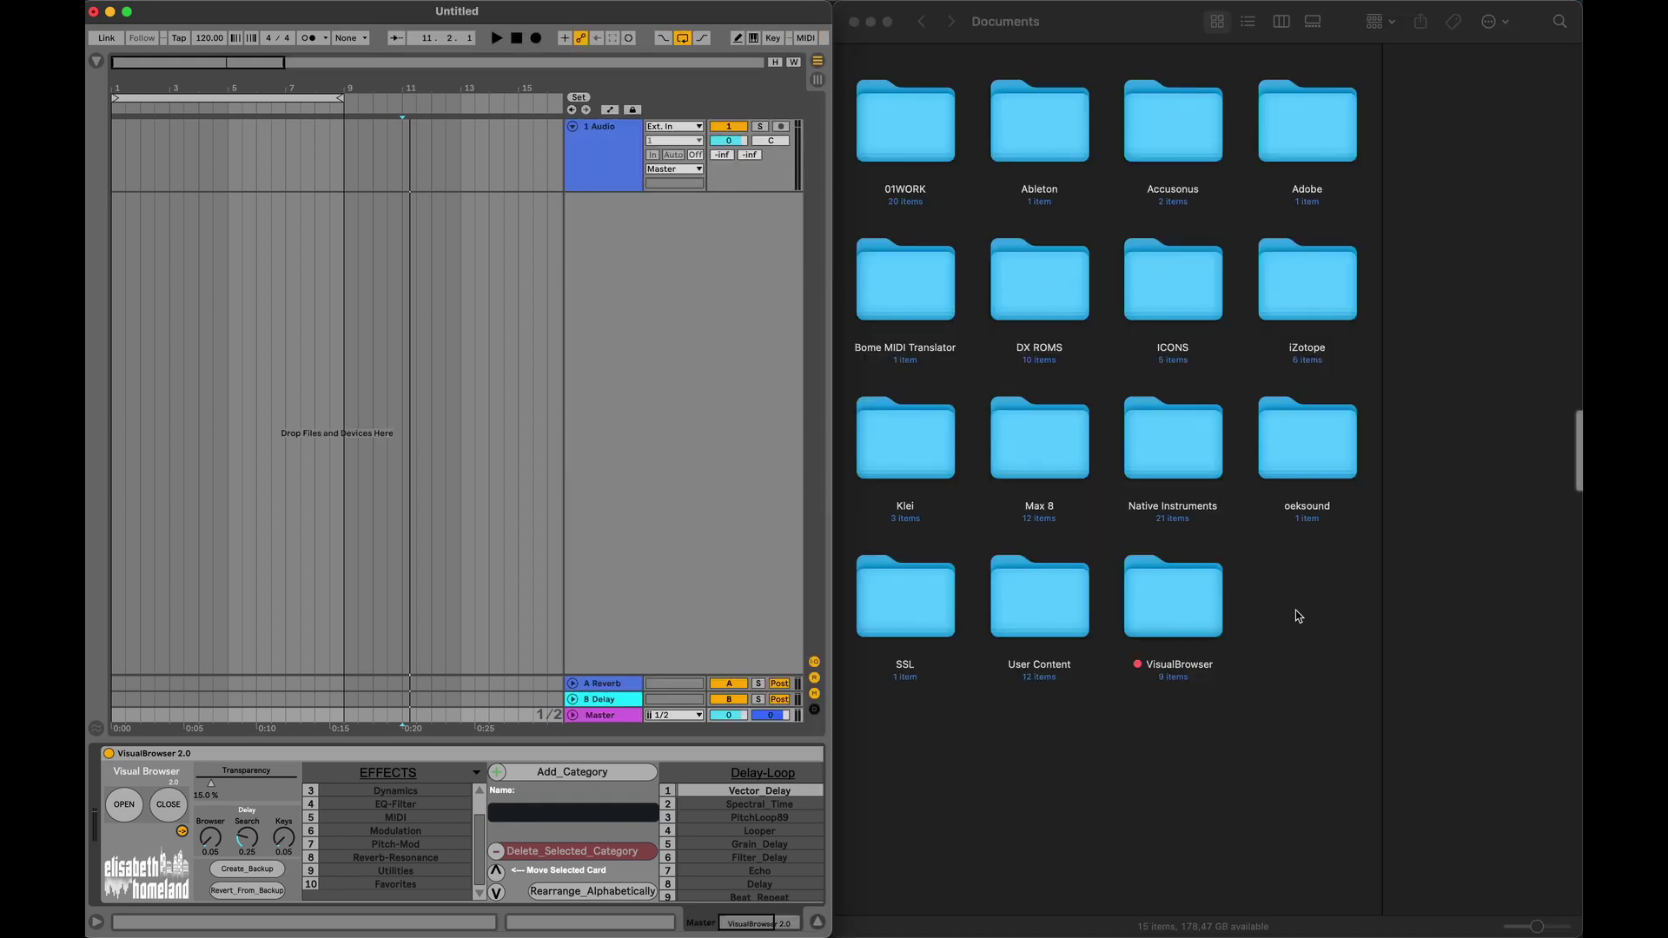
Step: Create a backup of the library and check the VisualBrowser_Backup folder in Finder
{"action": "left_click", "coordinate": [1201, 614]}
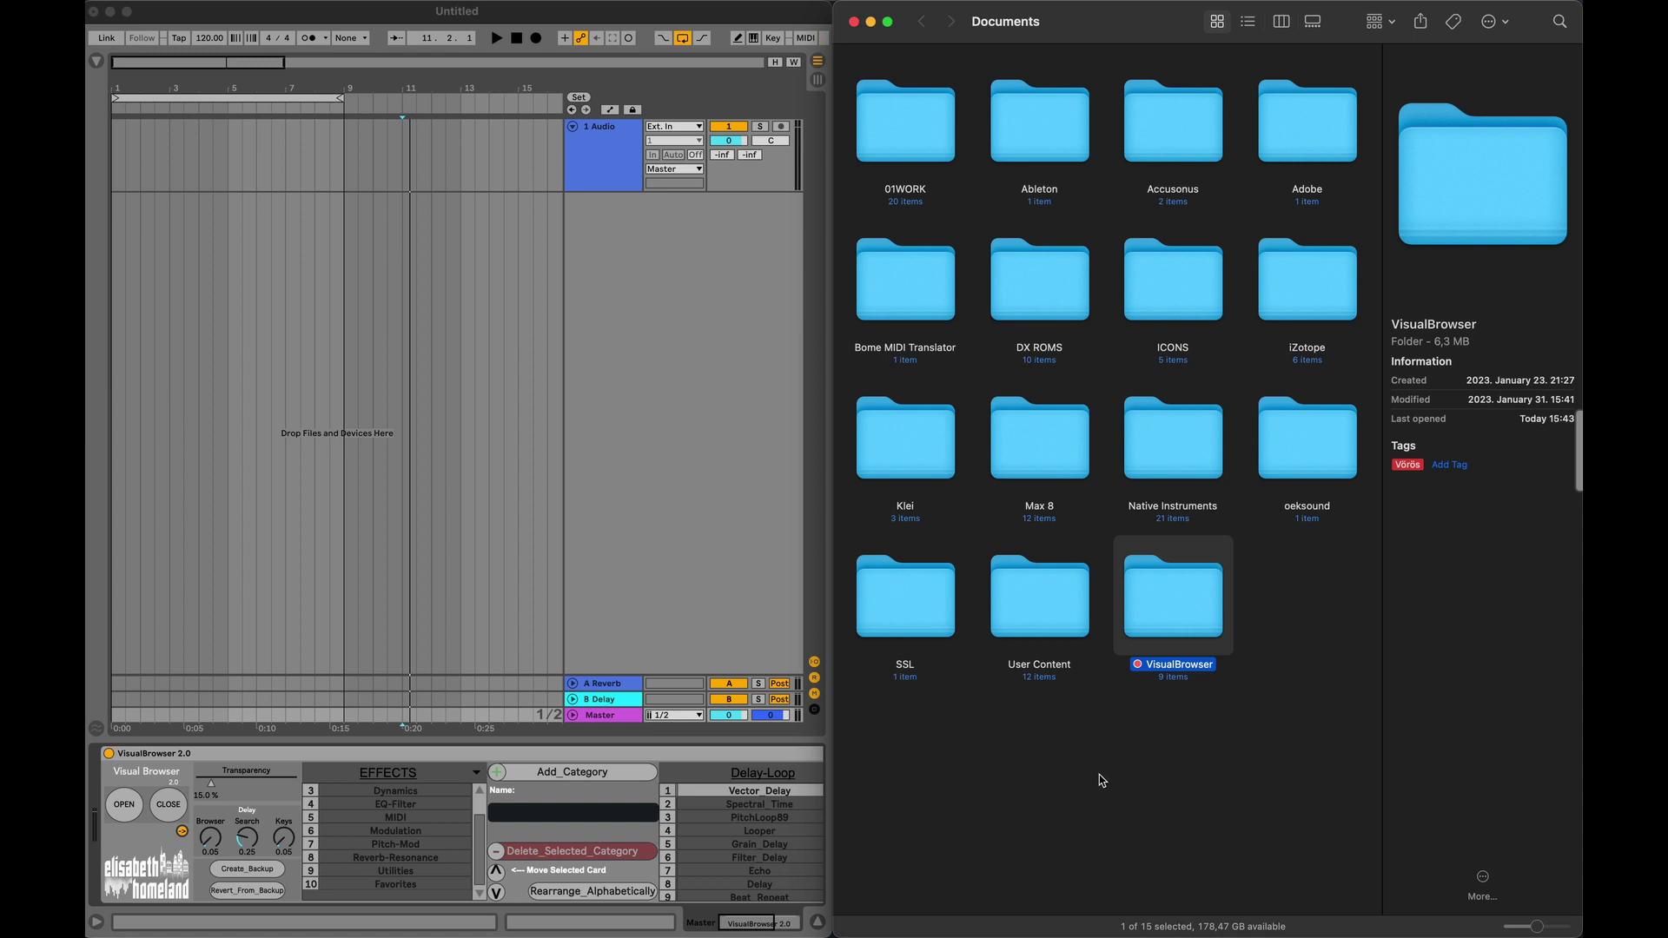
{"action": "left_click", "coordinate": [269, 874]}
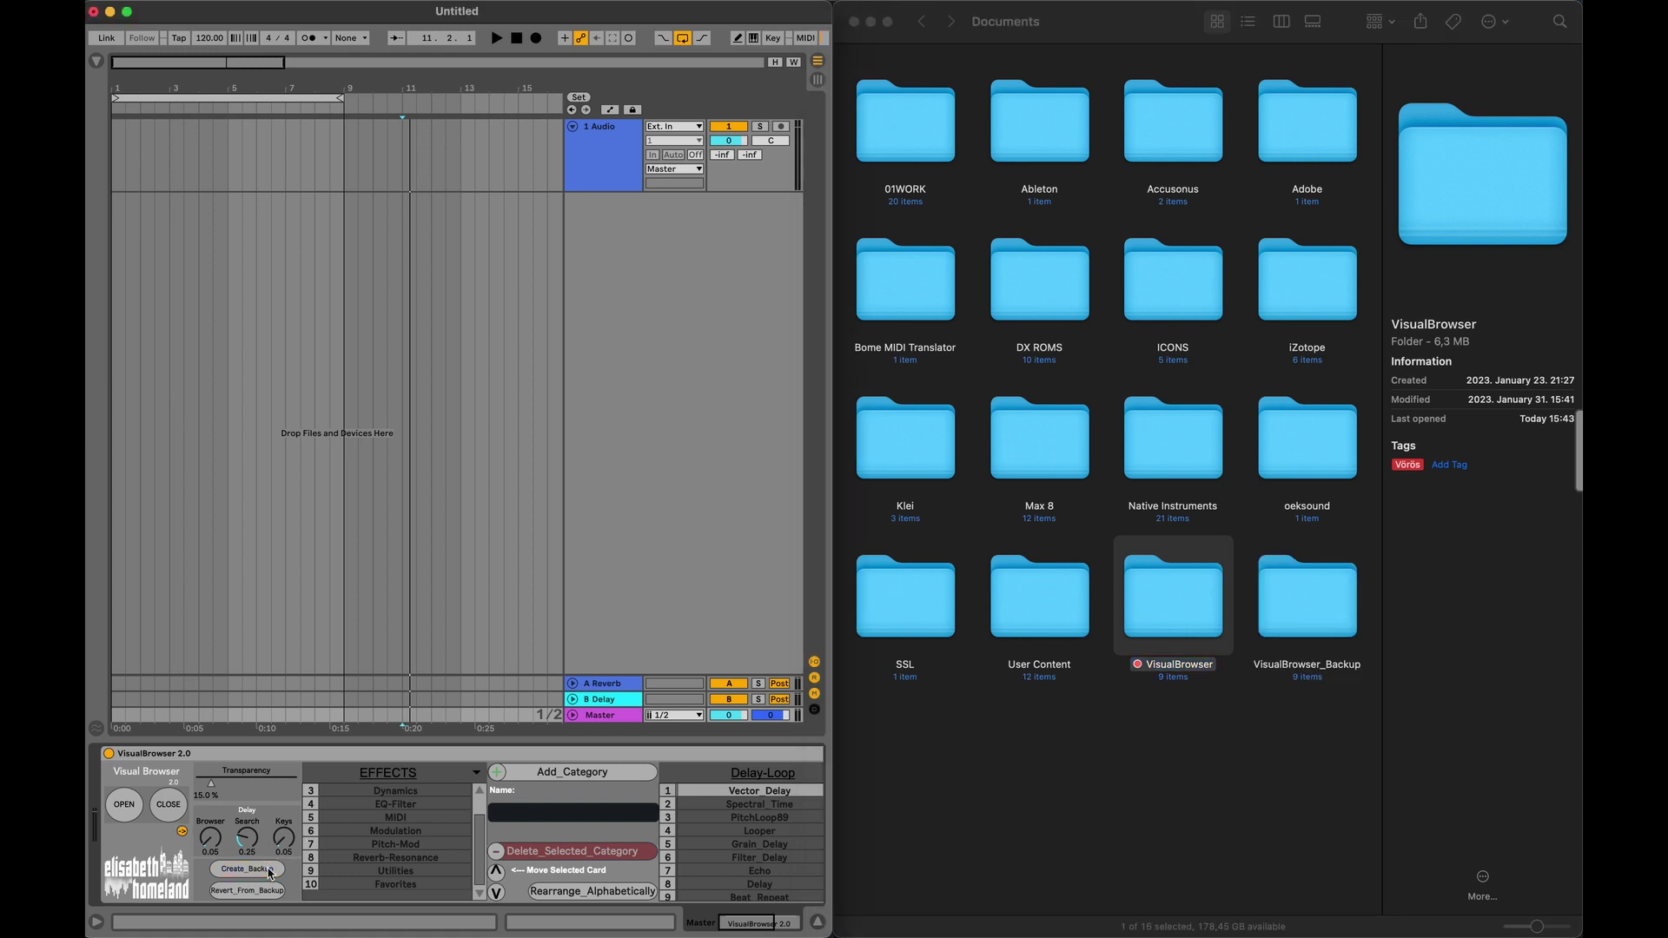
{"action": "double_click", "coordinate": [1333, 623]}
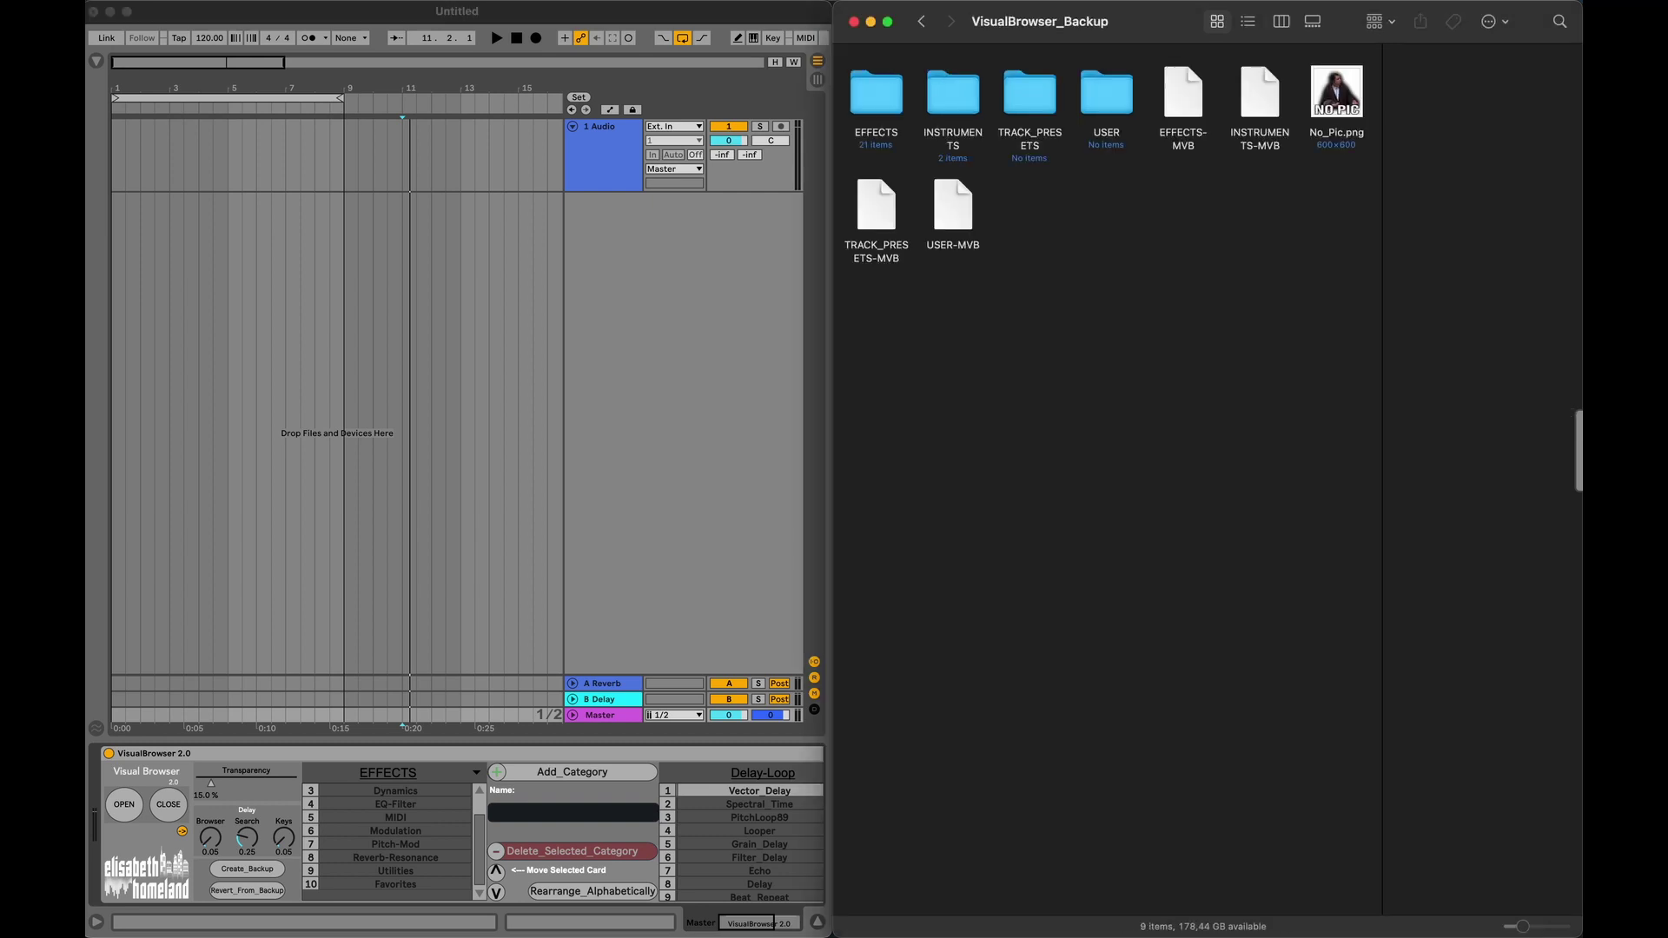
{"action": "left_click", "coordinate": [924, 23]}
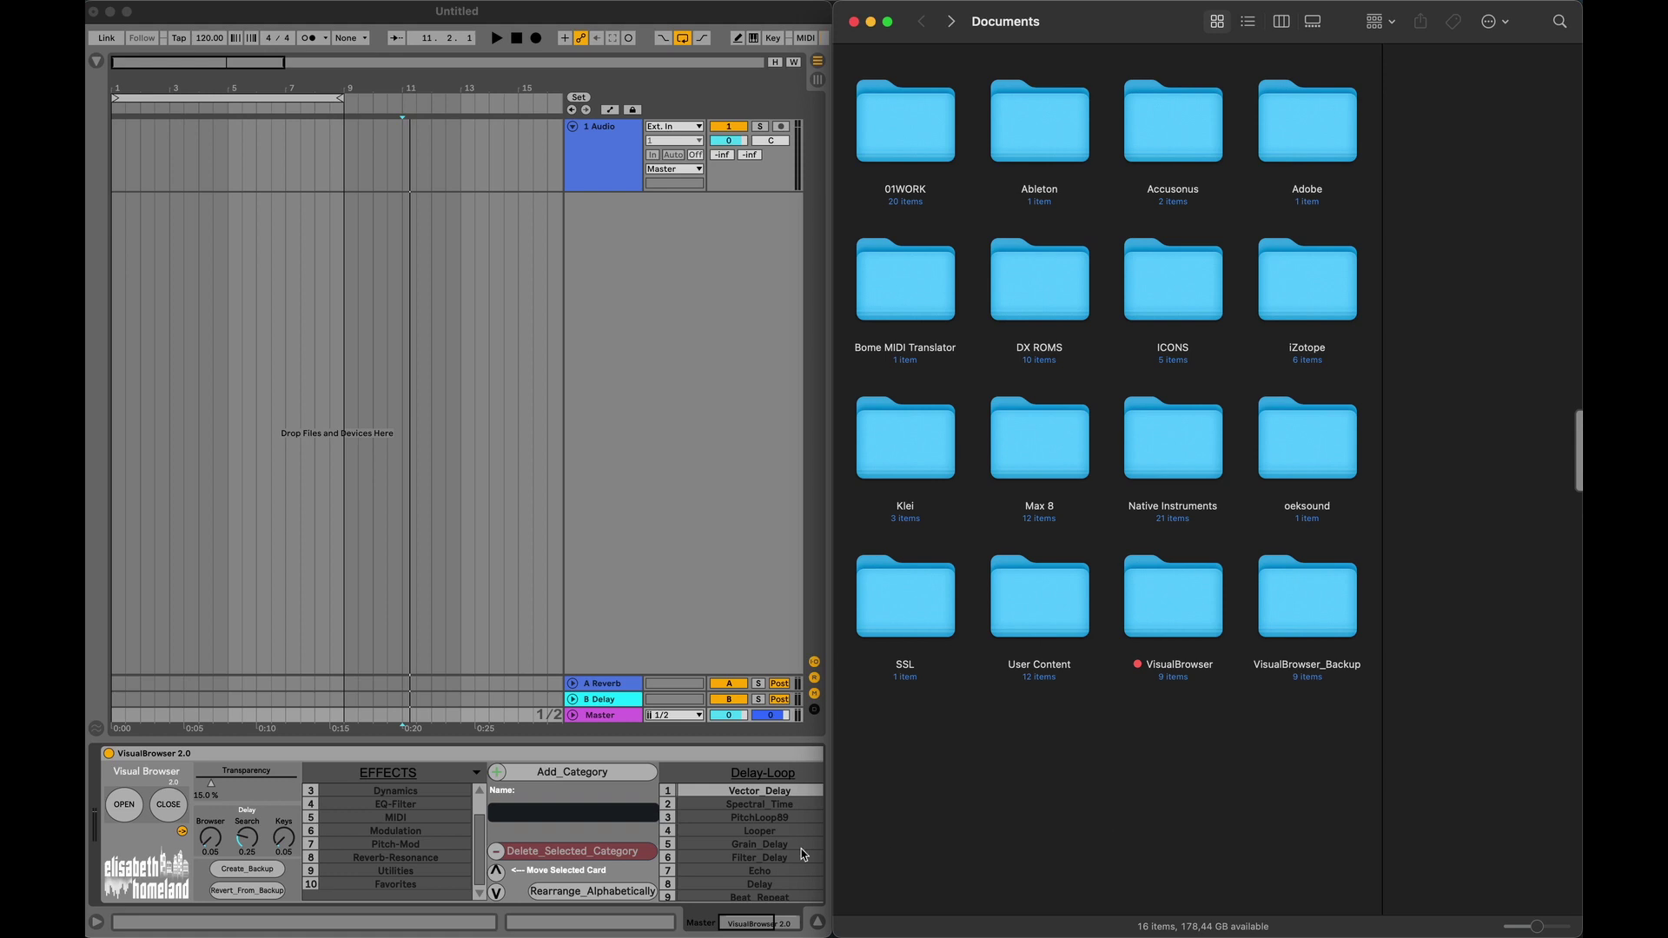
Step: Delete the MIDI category, confirming YES, then open VisualBrowser > EFFECTS in Finder
{"action": "left_click", "coordinate": [431, 820]}
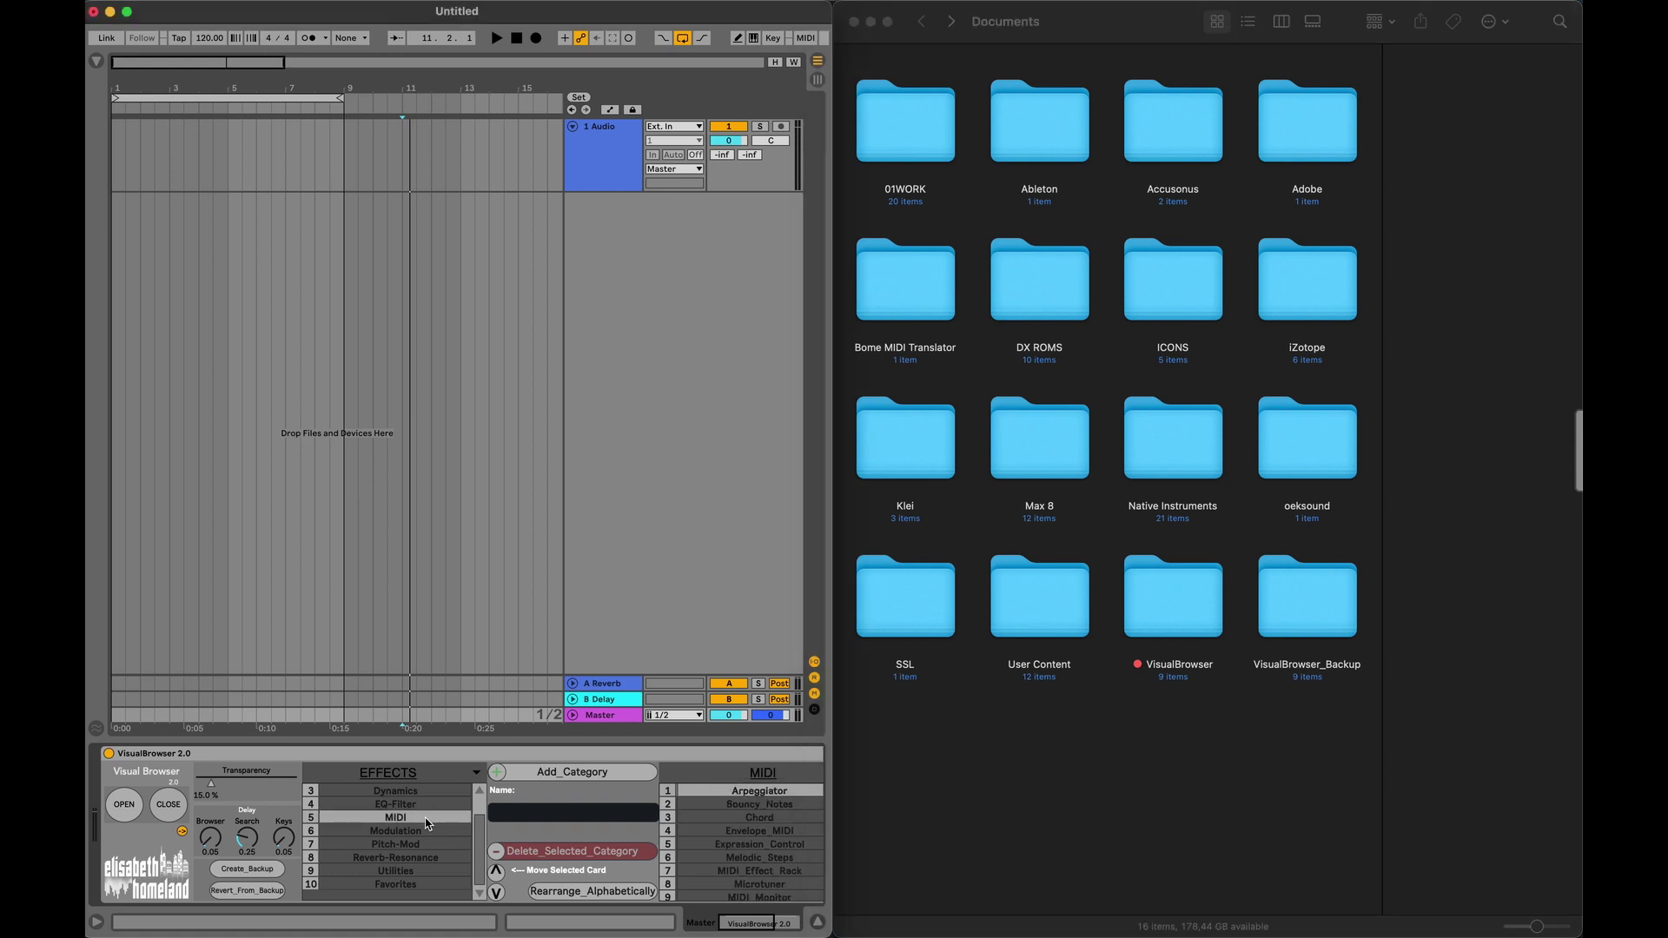
{"action": "left_click", "coordinate": [563, 852]}
{"action": "left_click", "coordinate": [562, 321]}
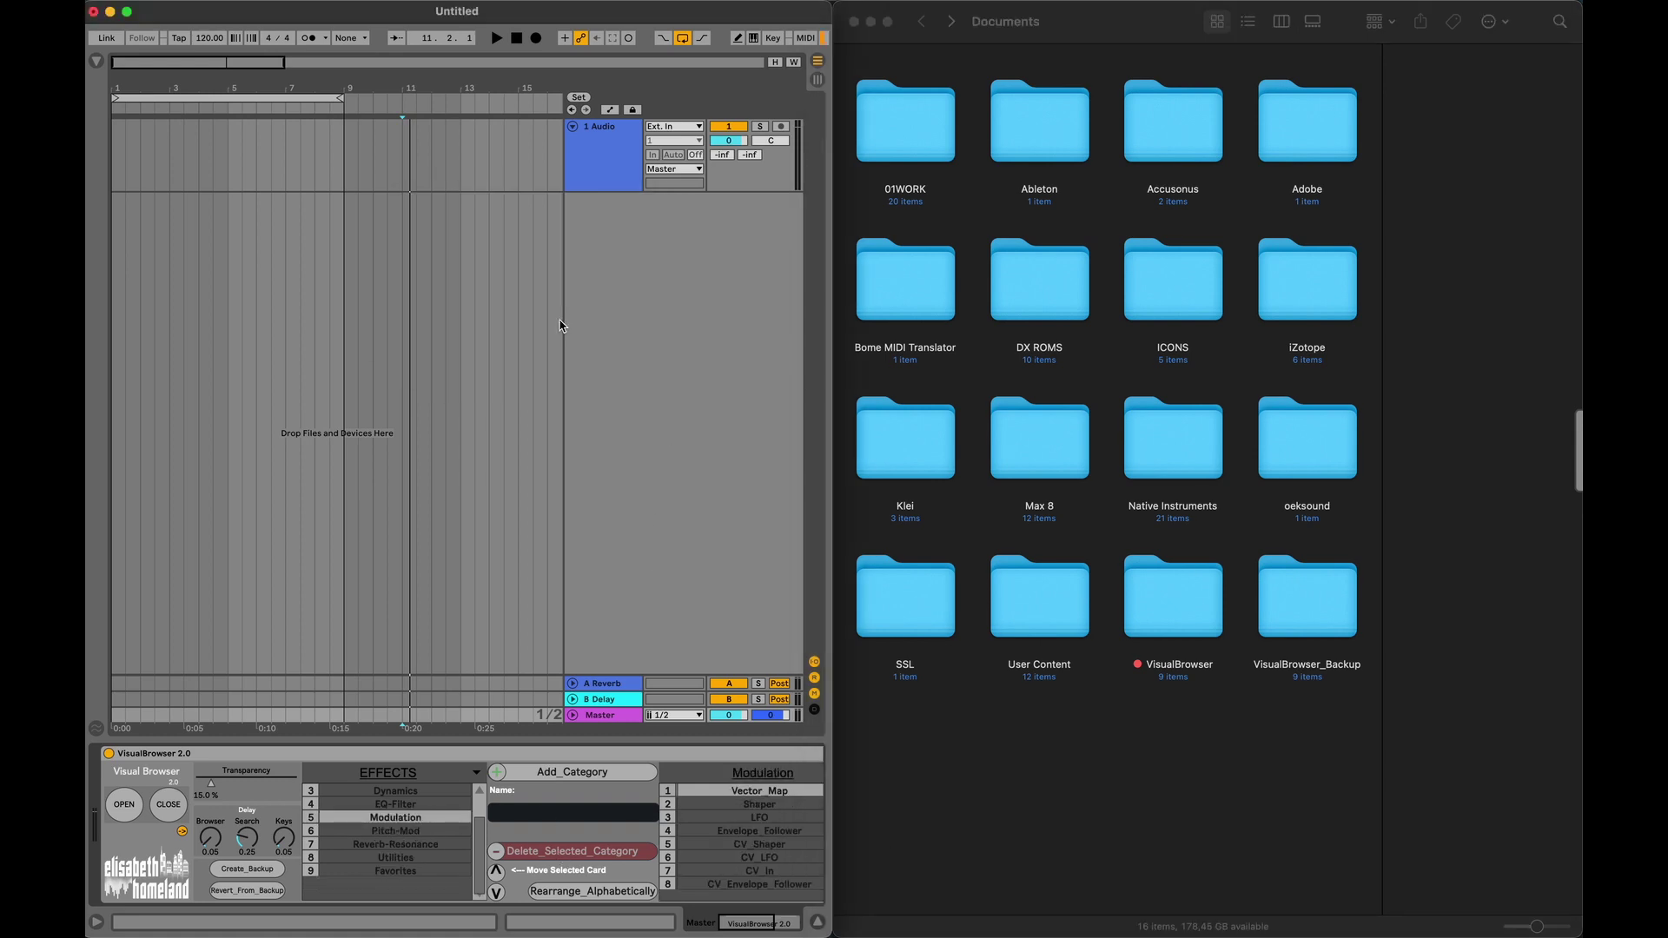
{"action": "double_click", "coordinate": [1200, 608]}
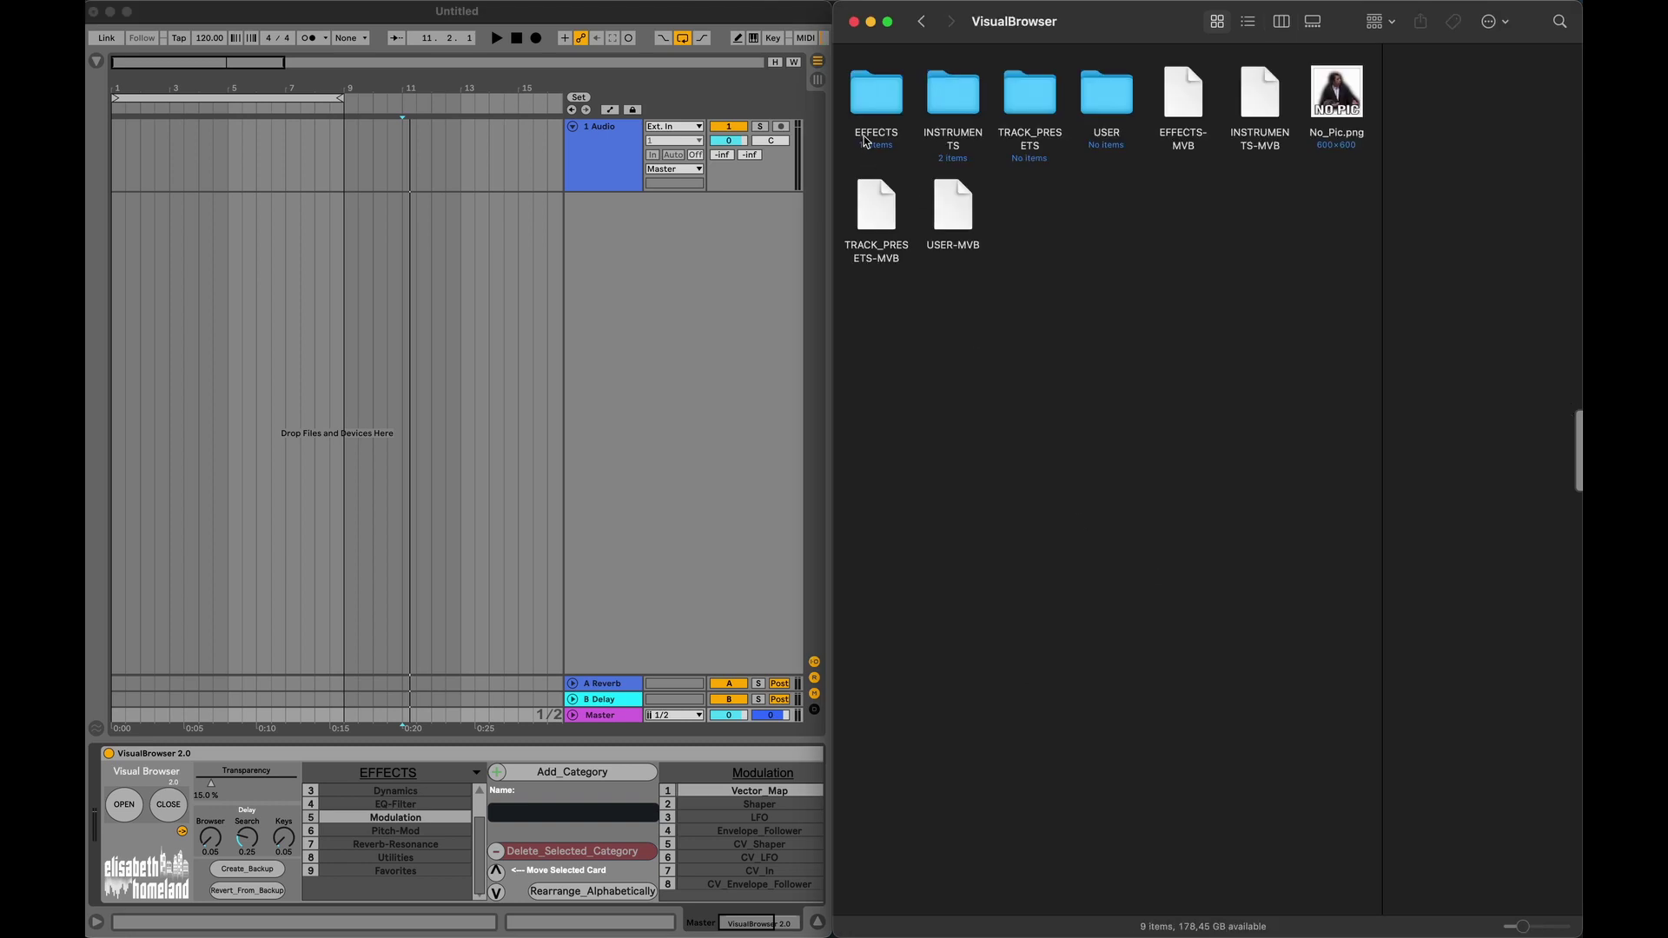
{"action": "double_click", "coordinate": [868, 112]}
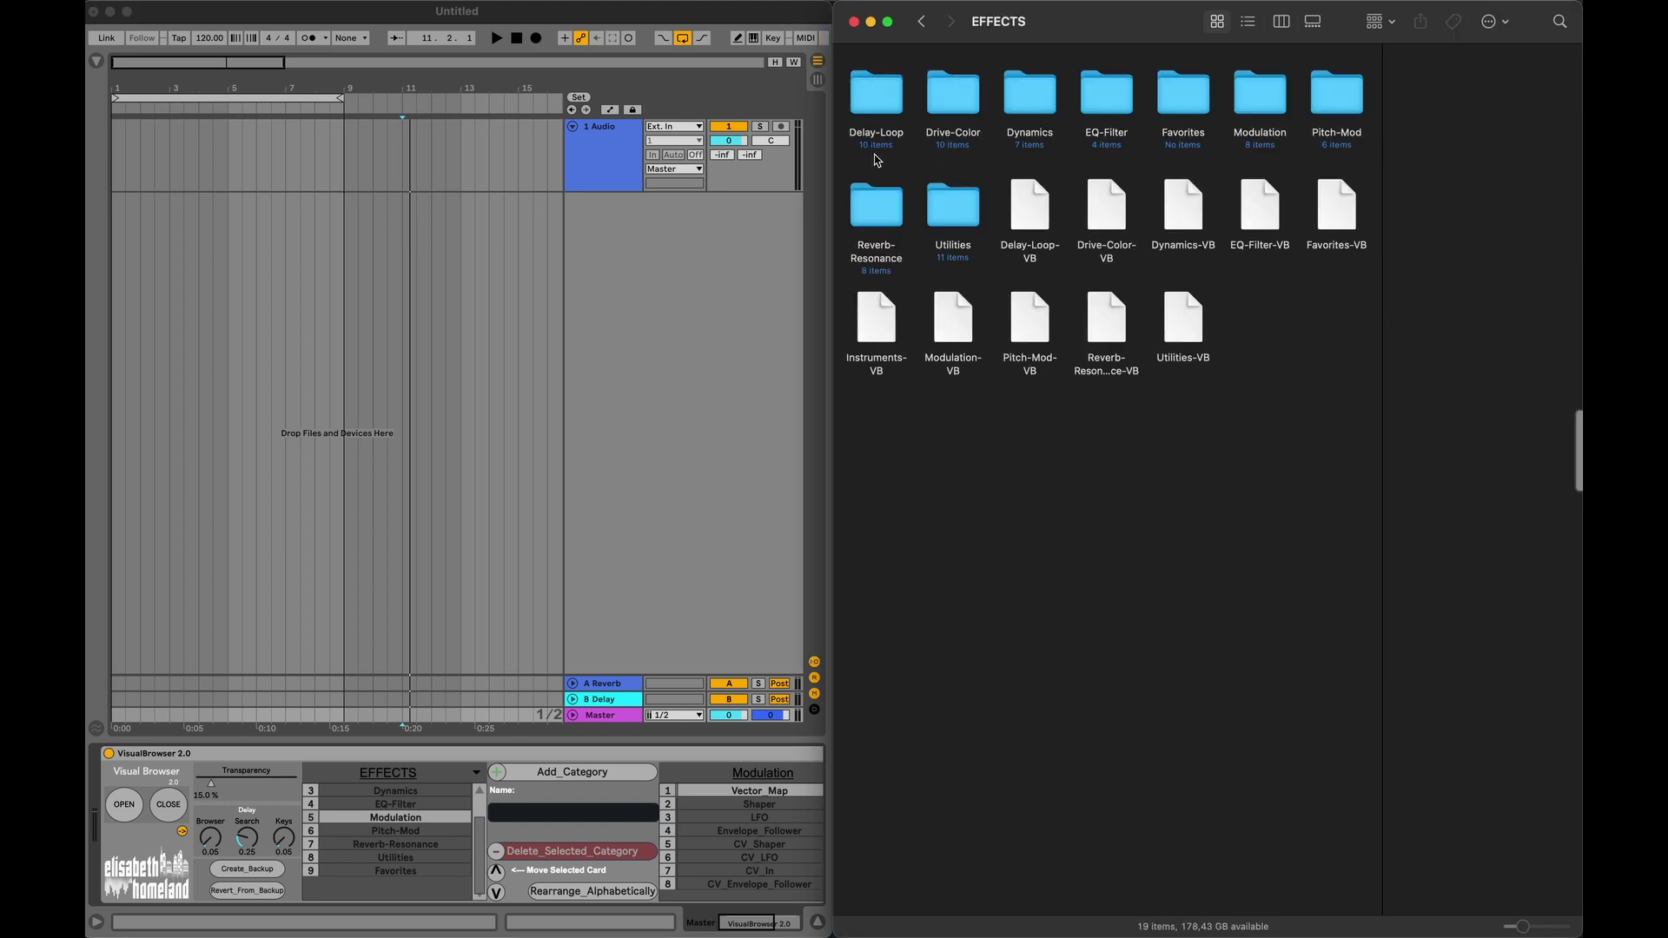
Step: Delete Modulation with its folder and VB file, then Revert_From_Backup to restore both categories
{"action": "left_click", "coordinate": [403, 828]}
{"action": "left_click", "coordinate": [530, 853]}
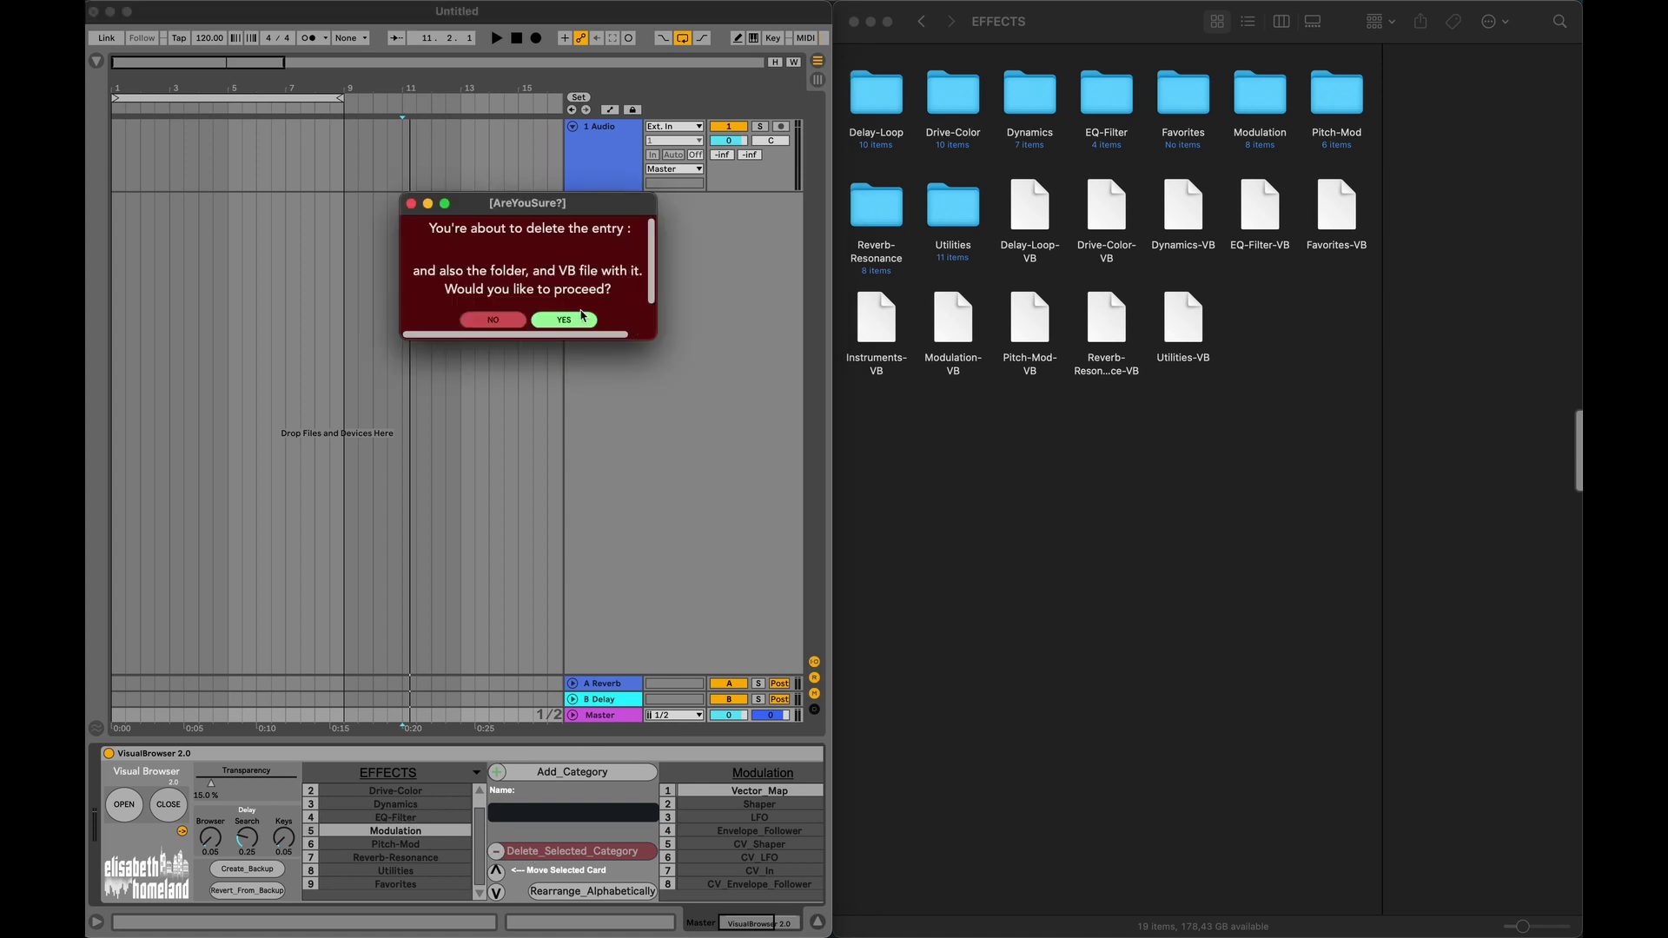
{"action": "left_click", "coordinate": [575, 319]}
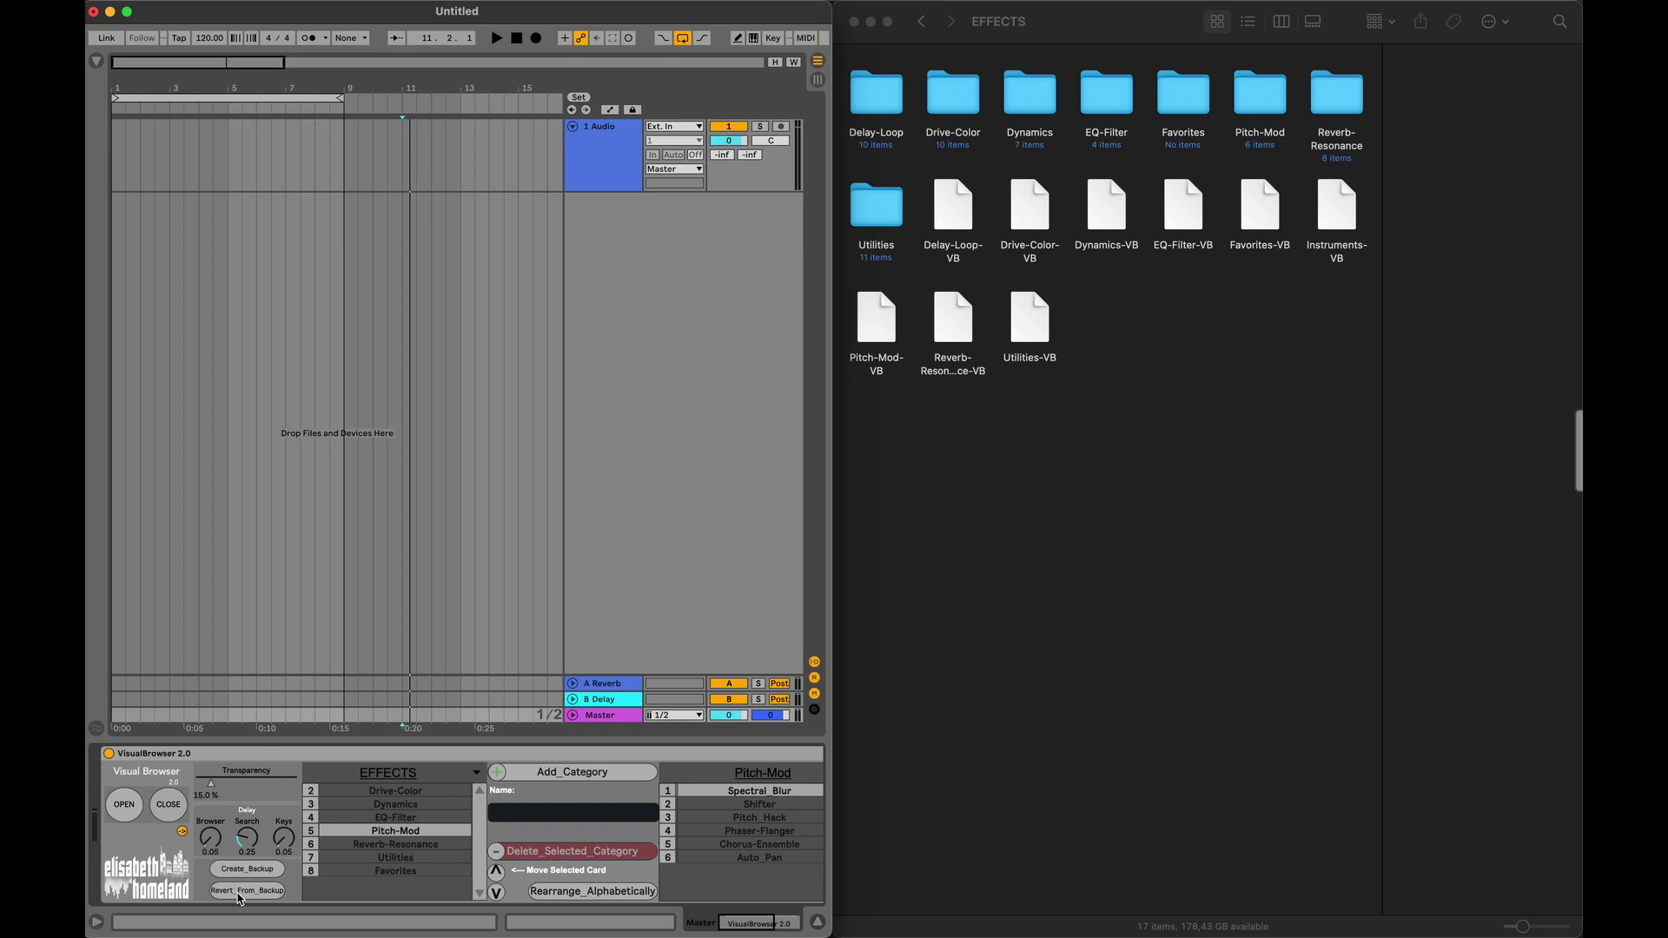
{"action": "left_click", "coordinate": [239, 897]}
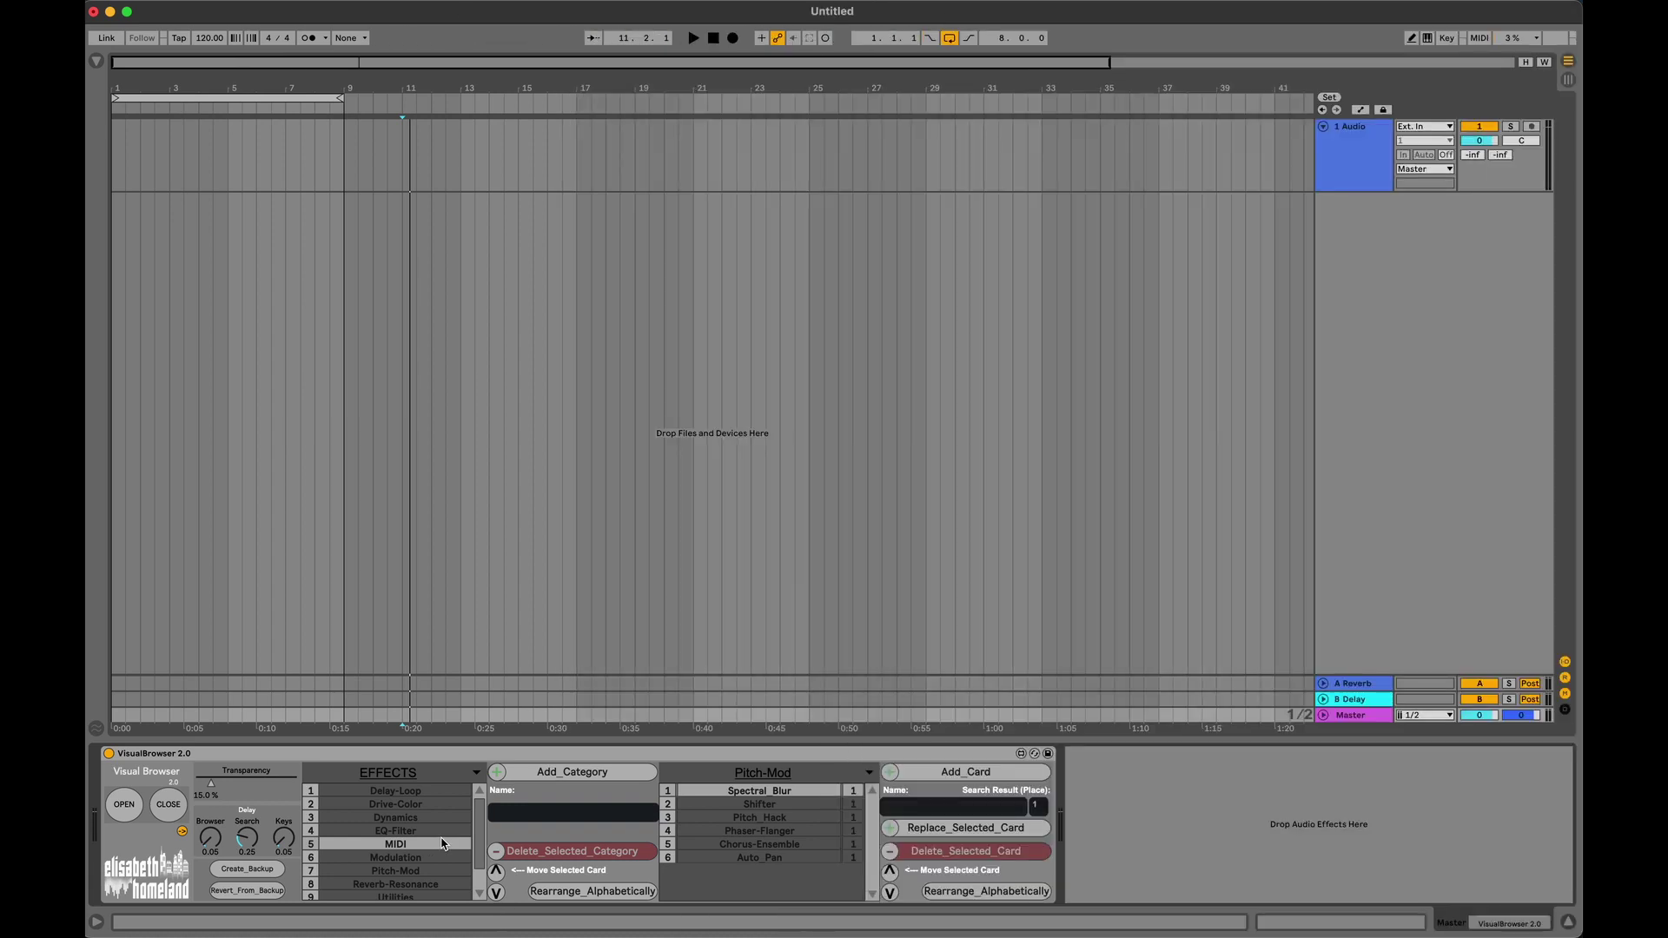
Step: Briefly show the INSTRUMENTS section, then select the TRACK_PRESETS section
{"action": "left_click", "coordinate": [446, 780]}
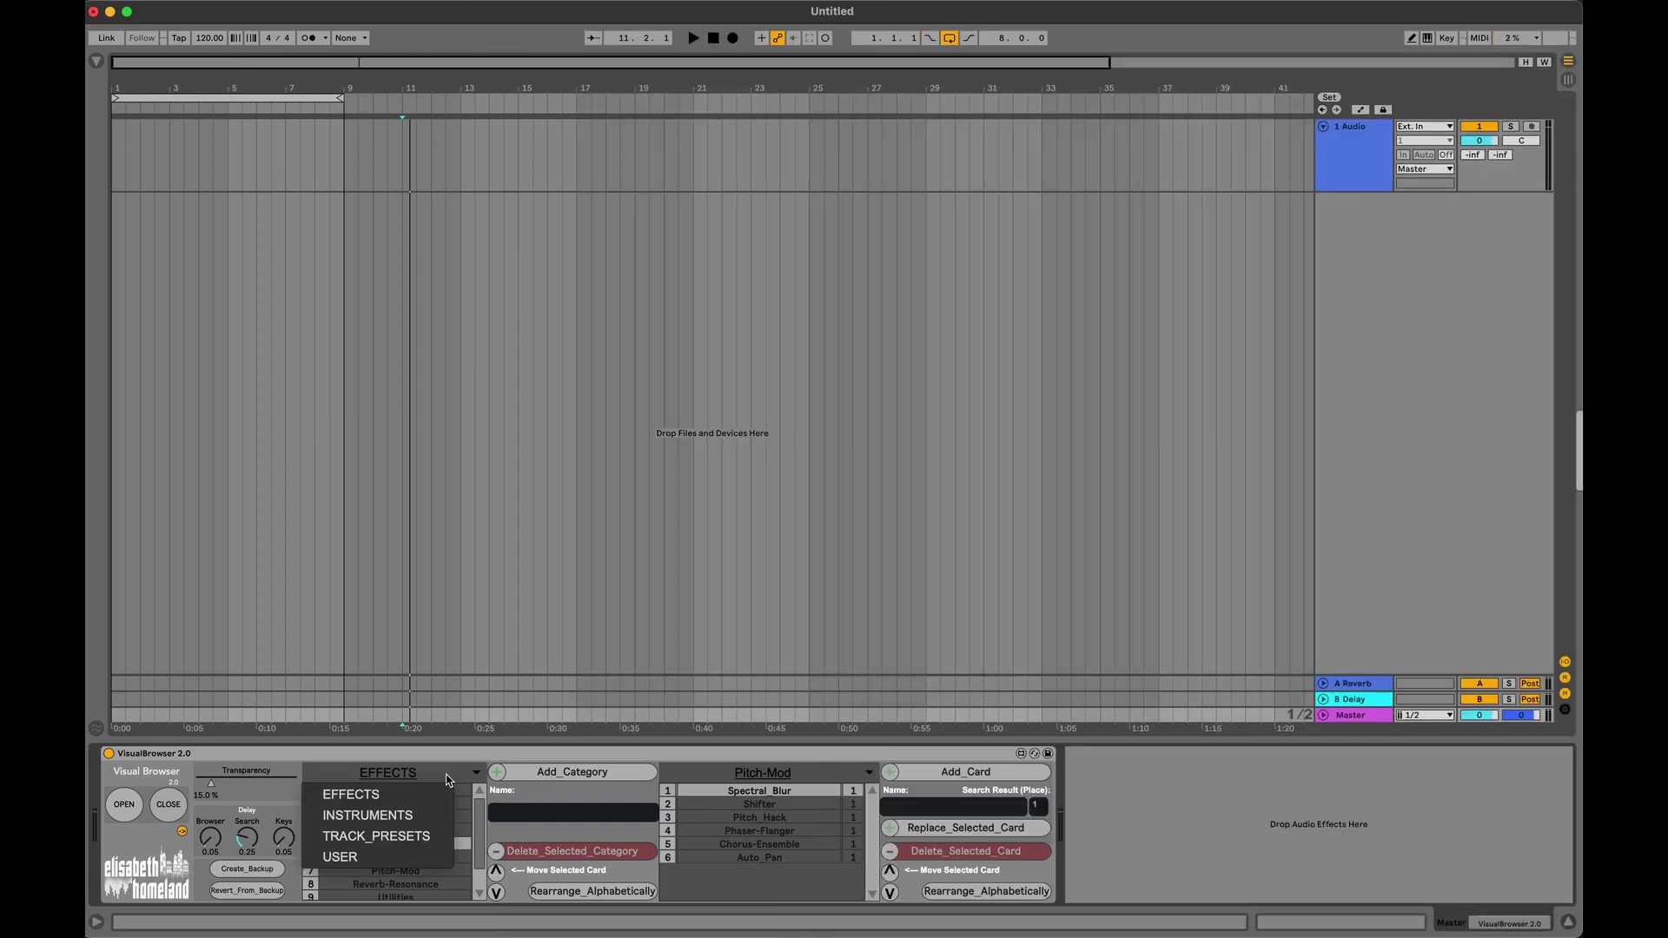
{"action": "left_click", "coordinate": [407, 817]}
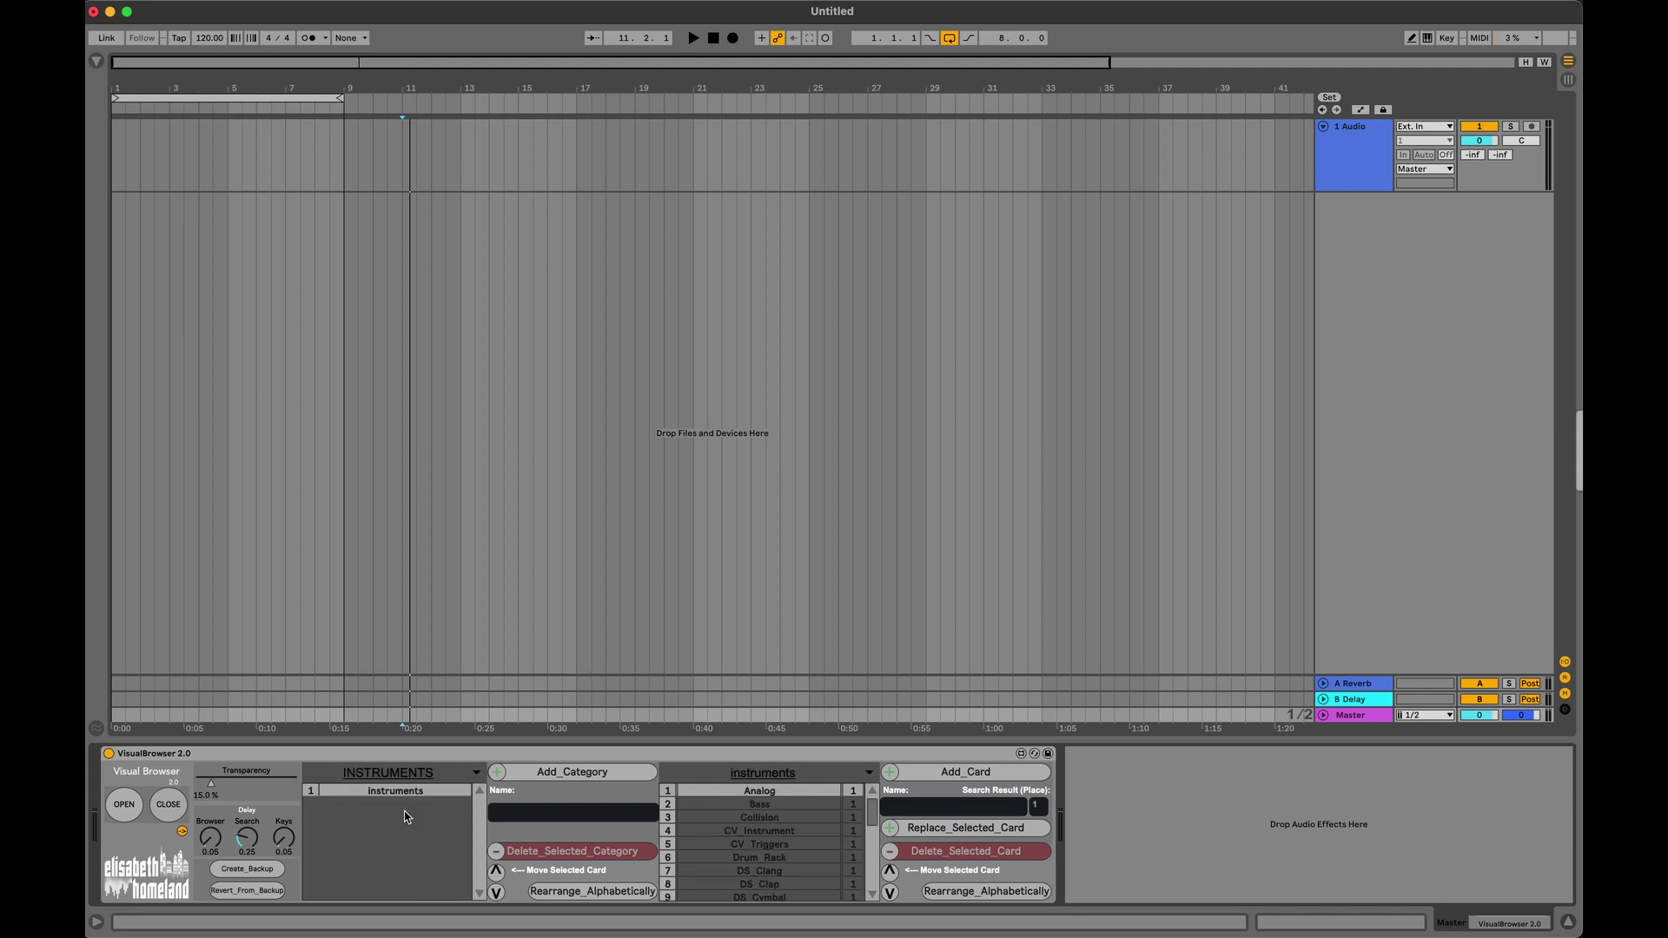
{"action": "left_click", "coordinate": [443, 773]}
{"action": "left_click", "coordinate": [427, 773]}
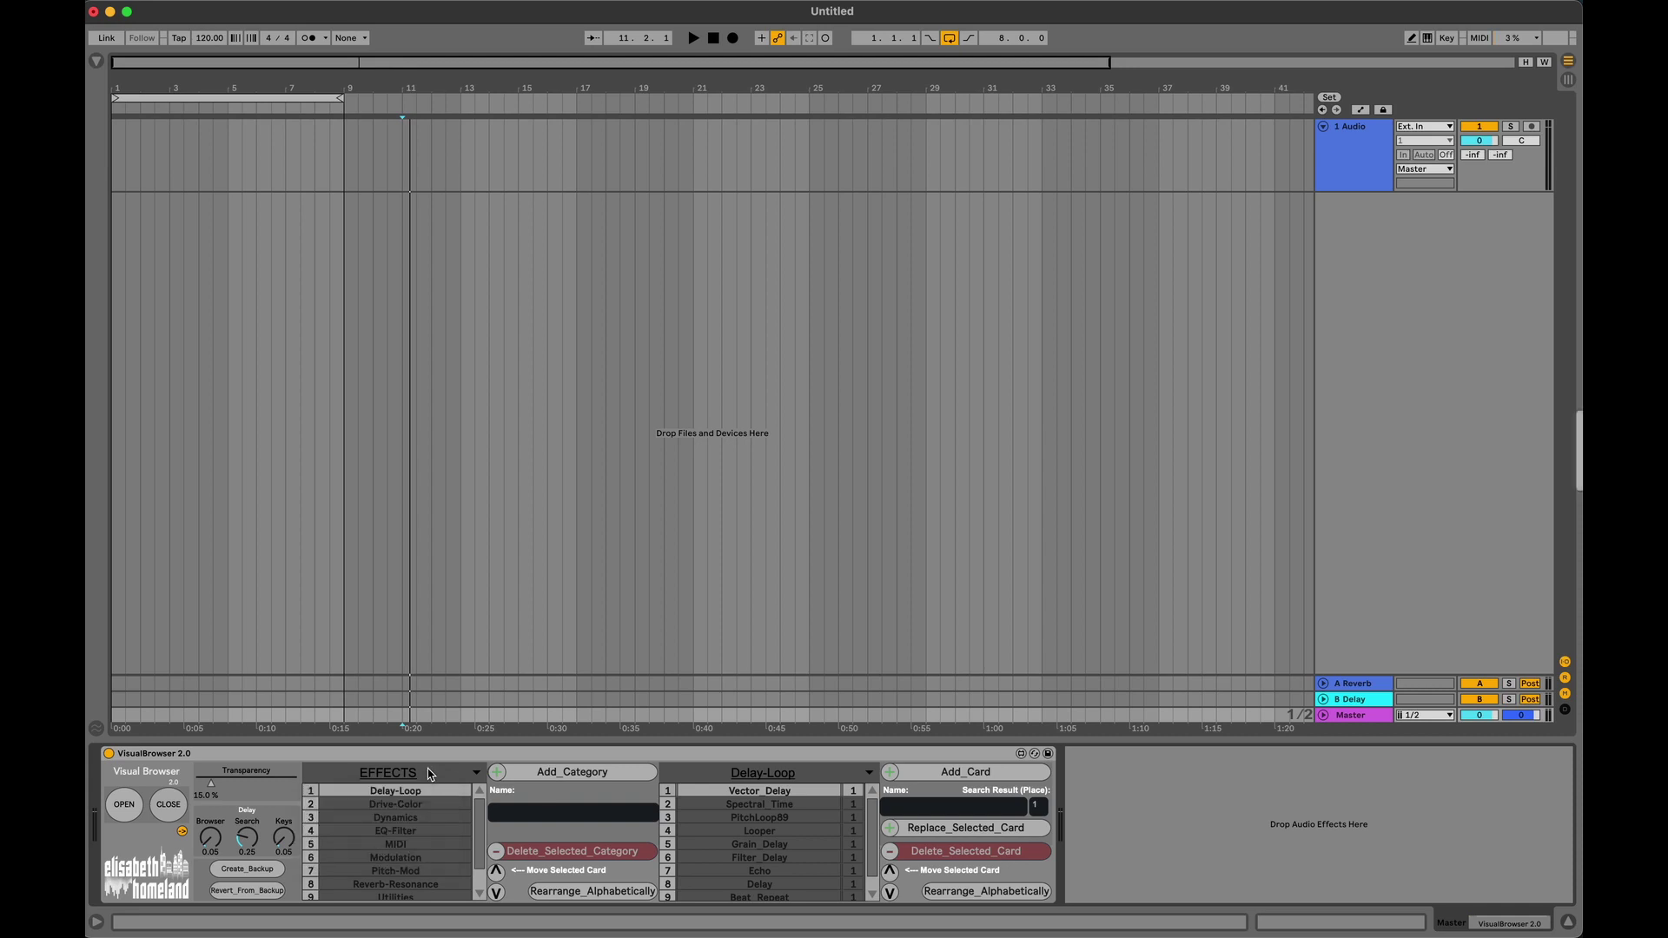
{"action": "left_click", "coordinate": [428, 774]}
Step: Add a Vocal_Presets category, dock Live beside Finder, and open the TRACK_PRESETS folder
{"action": "left_click", "coordinate": [402, 838]}
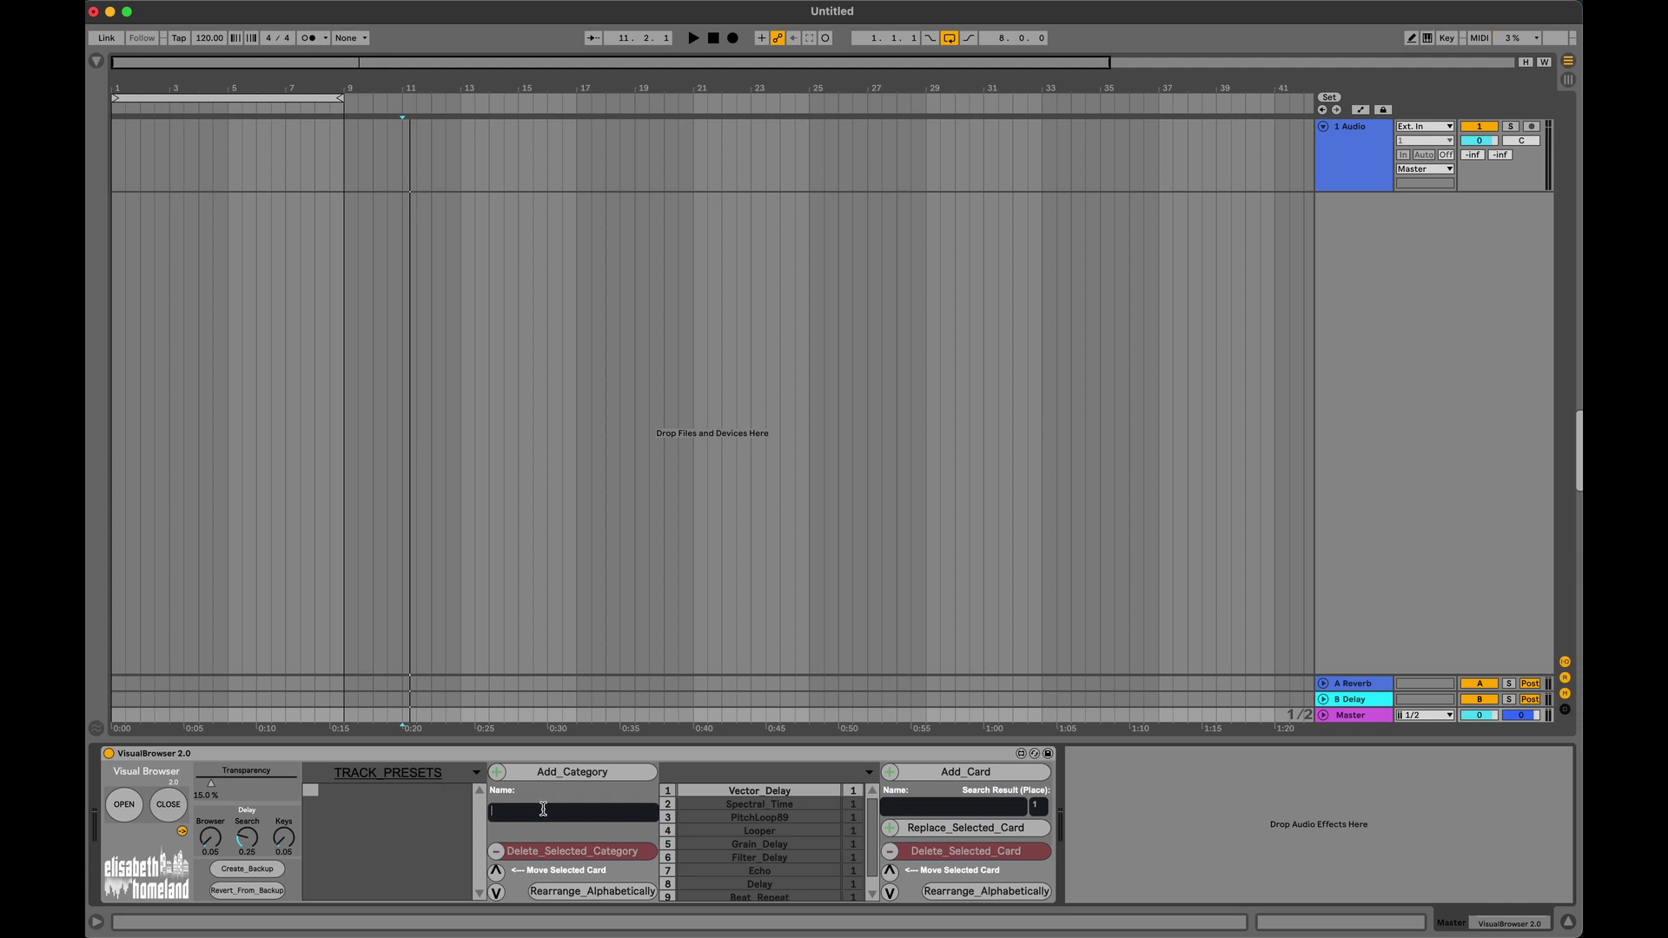
{"action": "type", "text": "Vocal"}
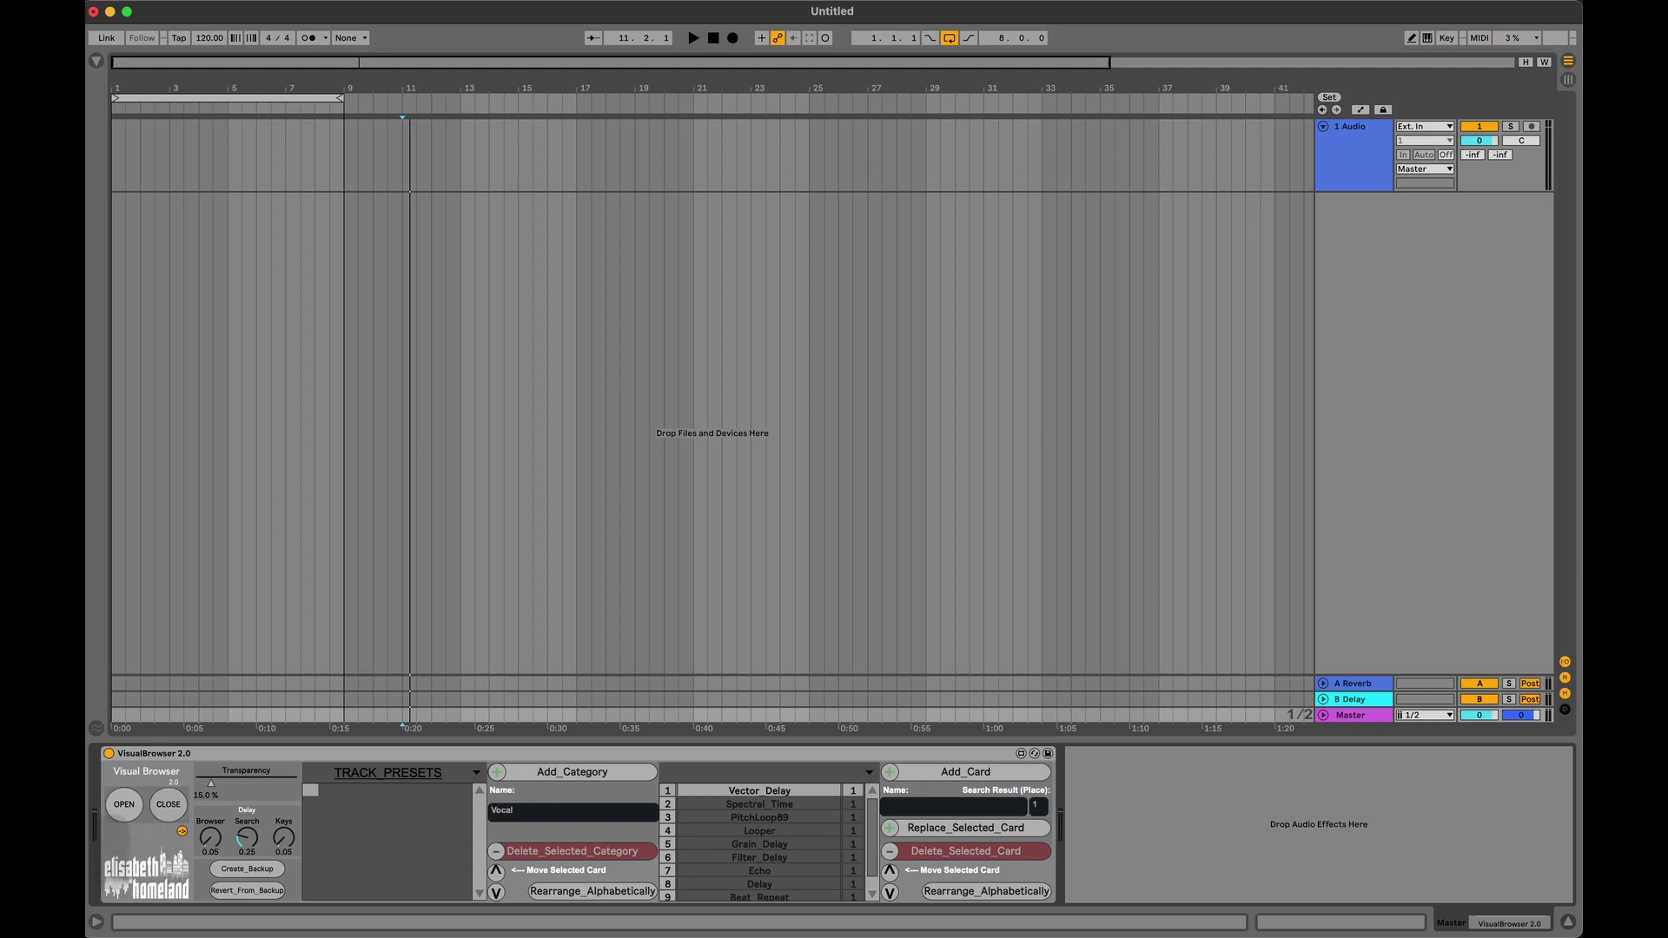
{"action": "type", "text": "_Presets"}
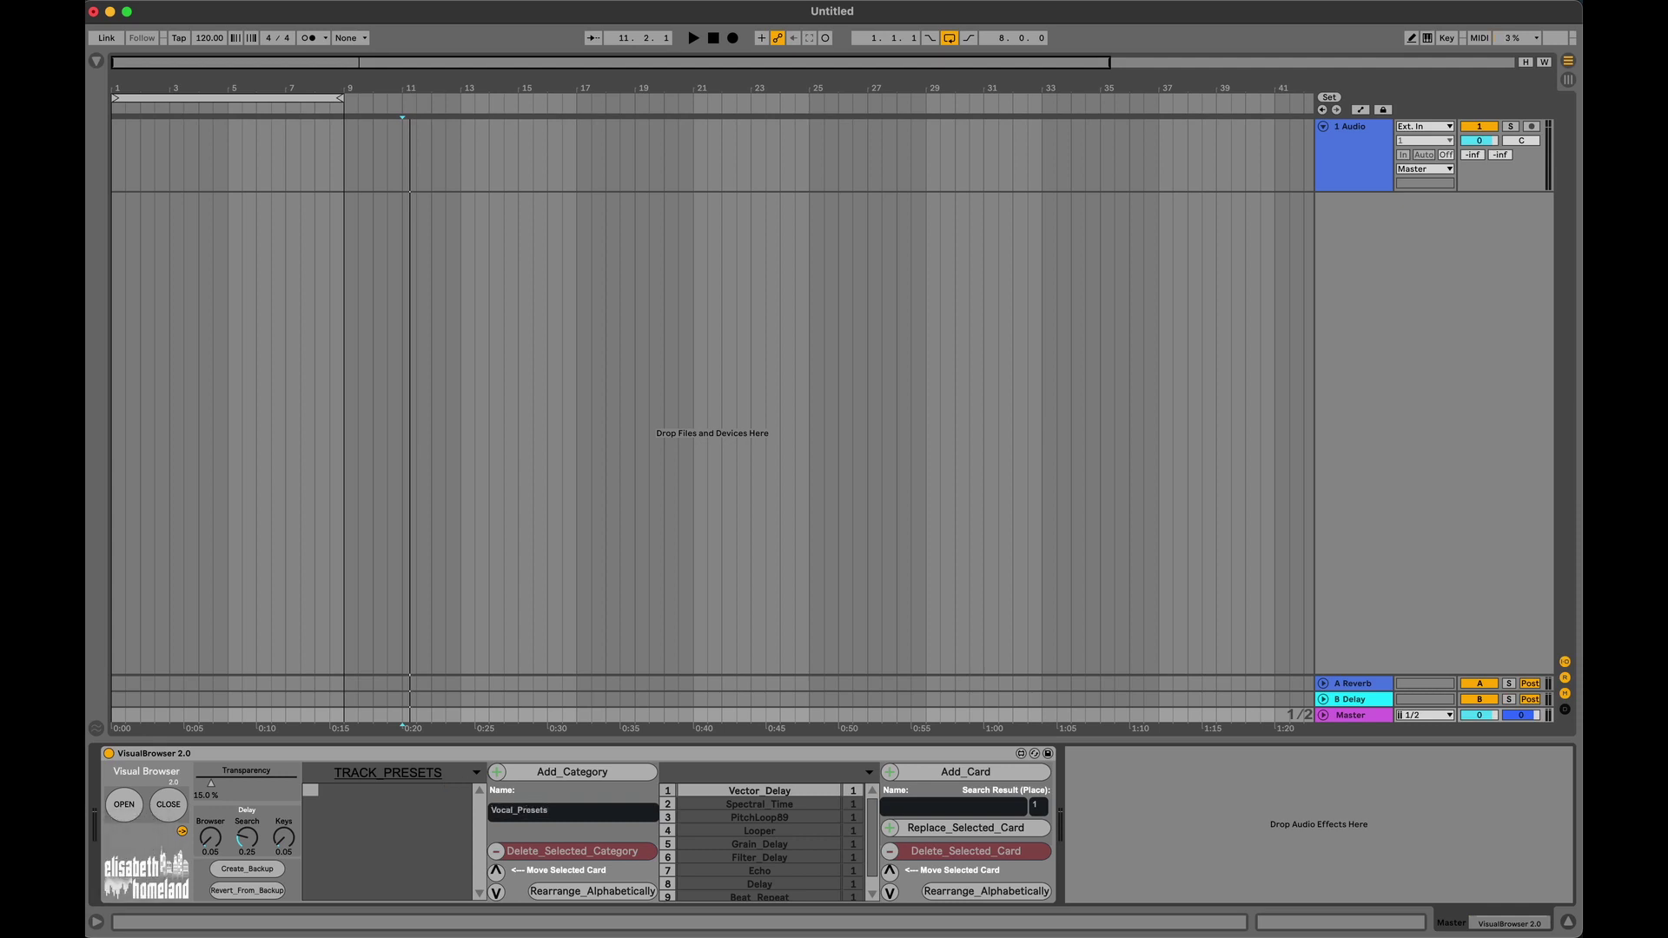
{"action": "left_click", "coordinate": [637, 772]}
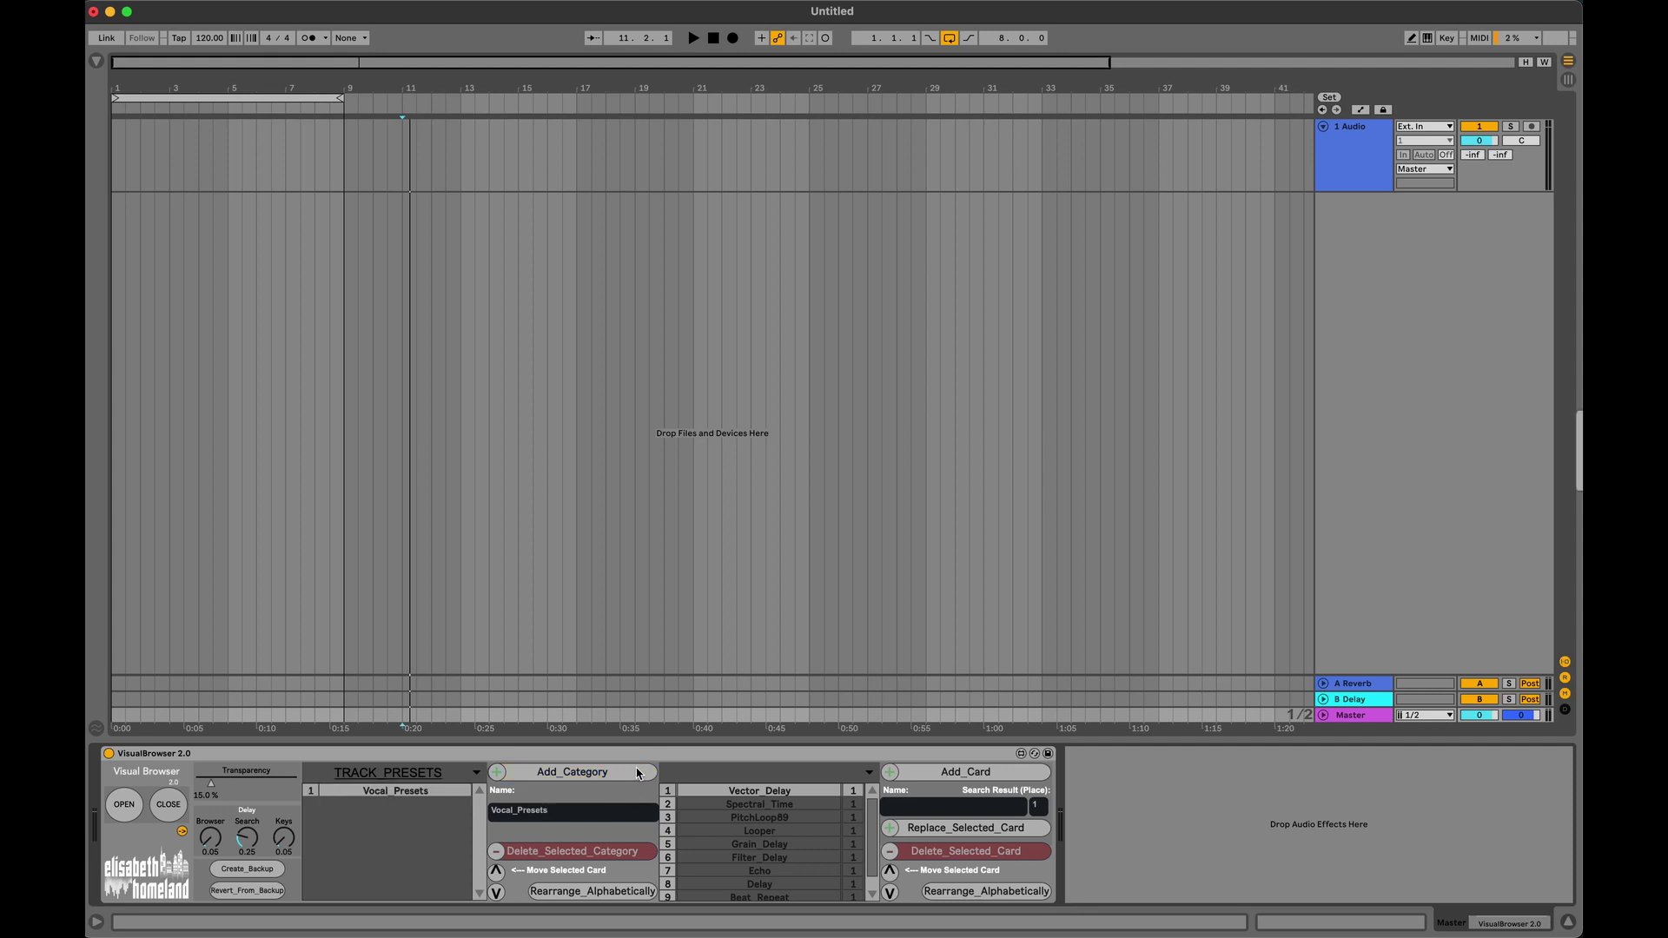
{"action": "key", "text": "ctrl+alt+Left"}
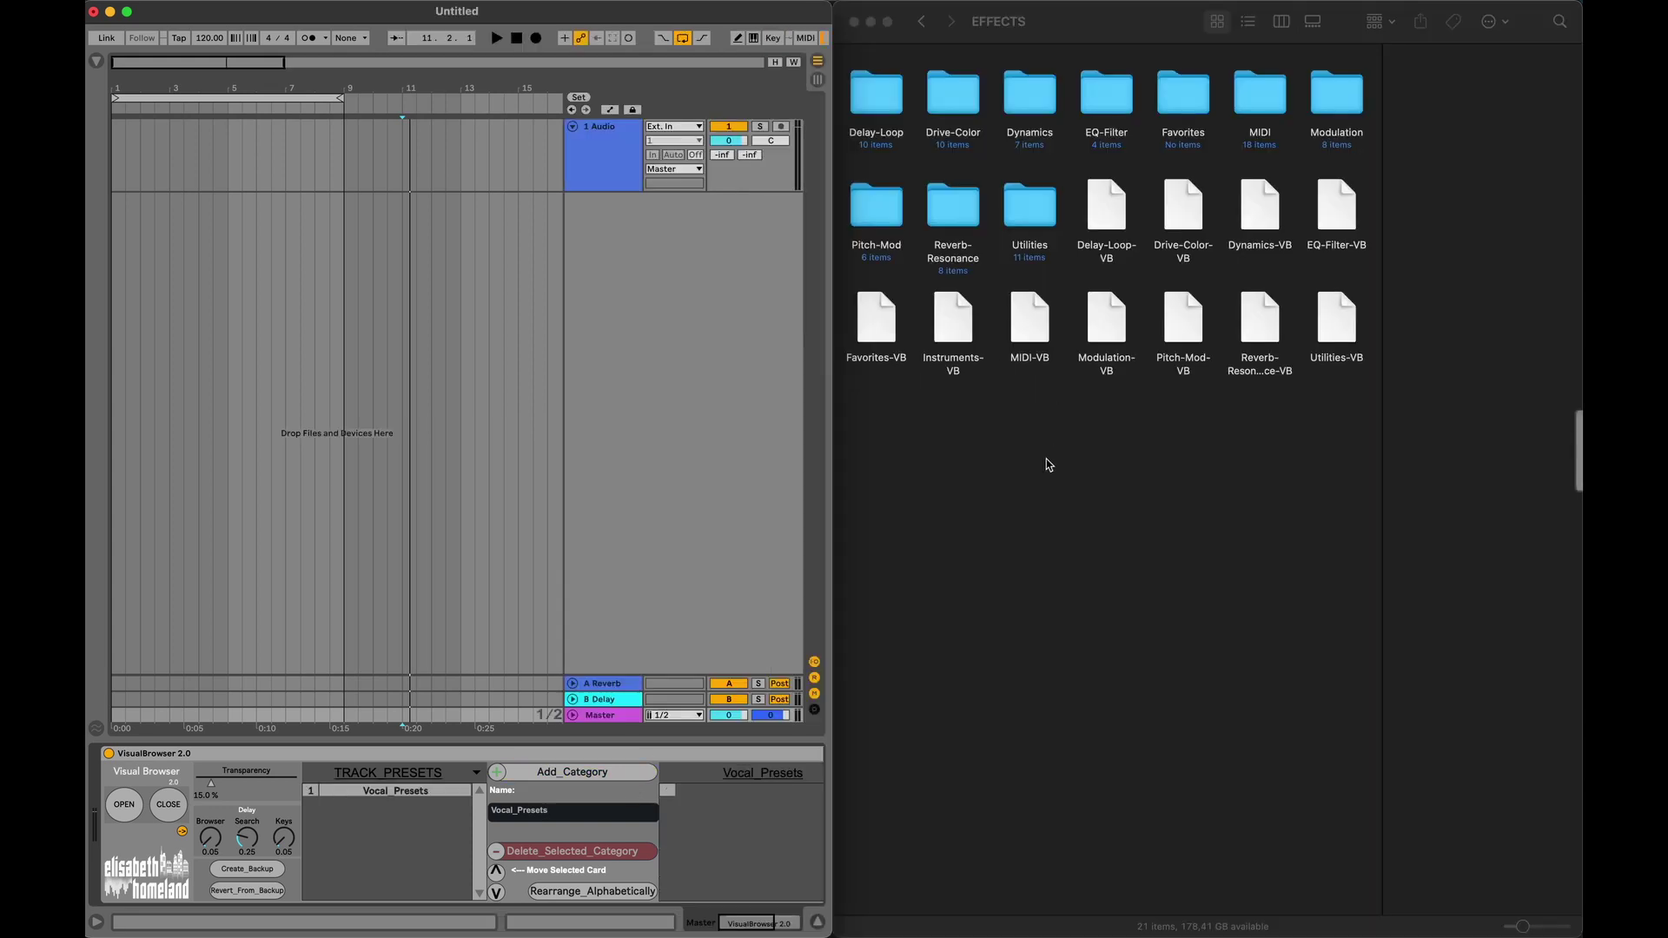
{"action": "left_click", "coordinate": [1046, 475]}
{"action": "left_click", "coordinate": [921, 21]}
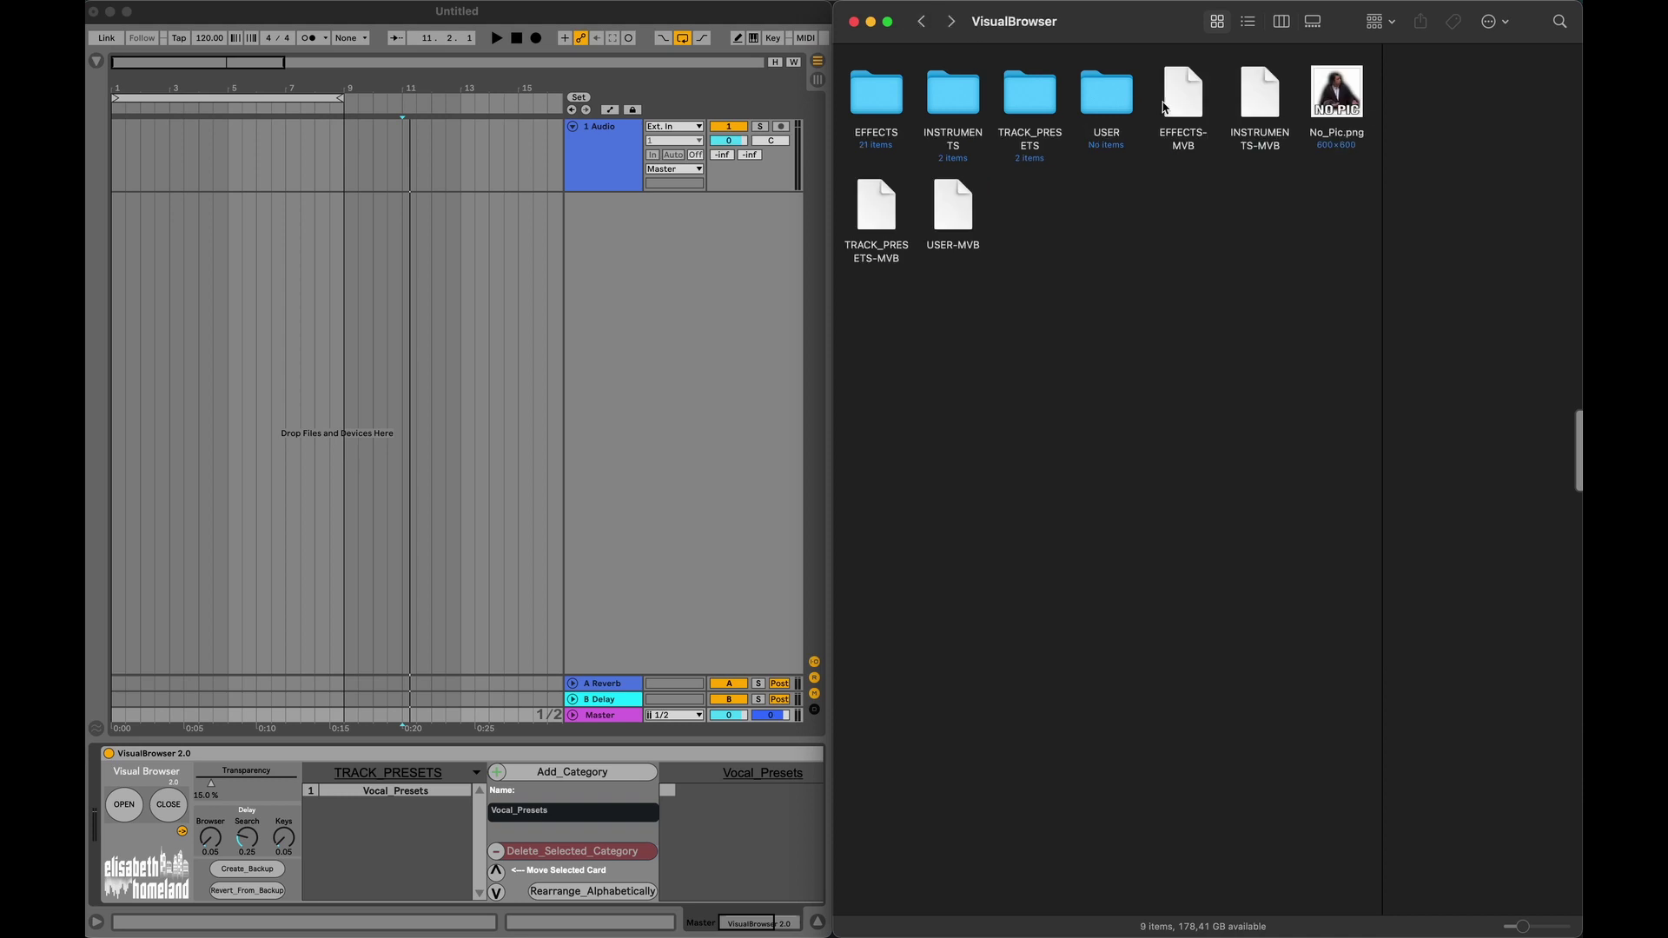
{"action": "double_click", "coordinate": [1038, 103]}
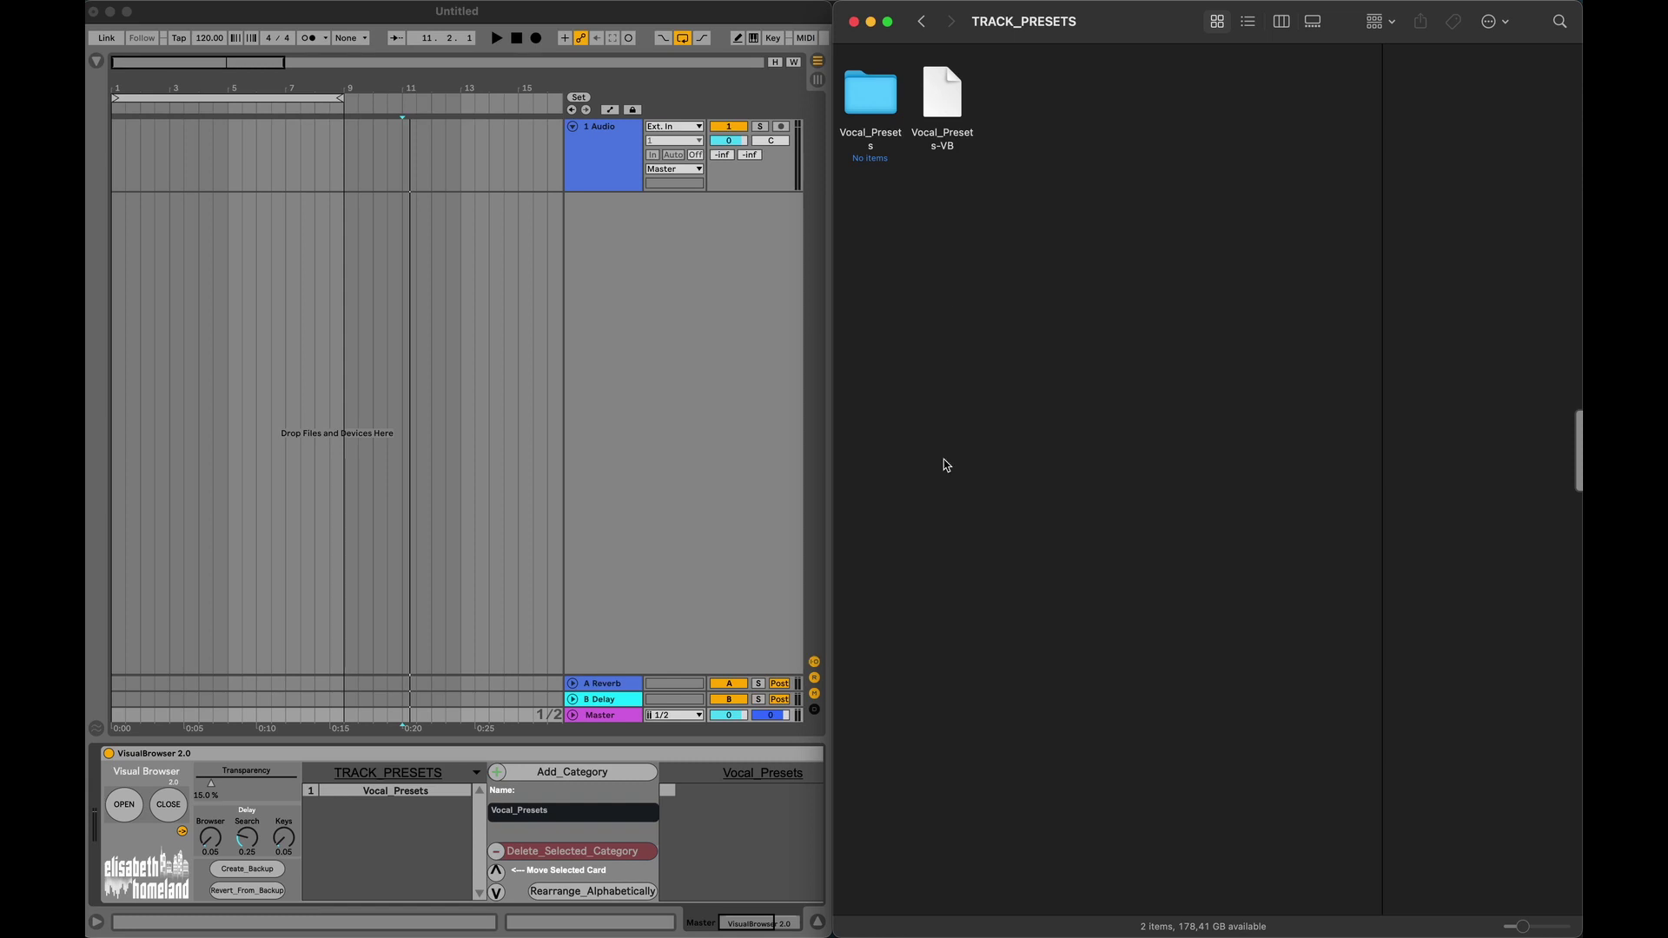
Step: Add a Bass_Presets category to TRACK_PRESETS
{"action": "left_click", "coordinate": [585, 812]}
{"action": "double_click", "coordinate": [586, 811]}
{"action": "type", "text": "Bass_Pres"}
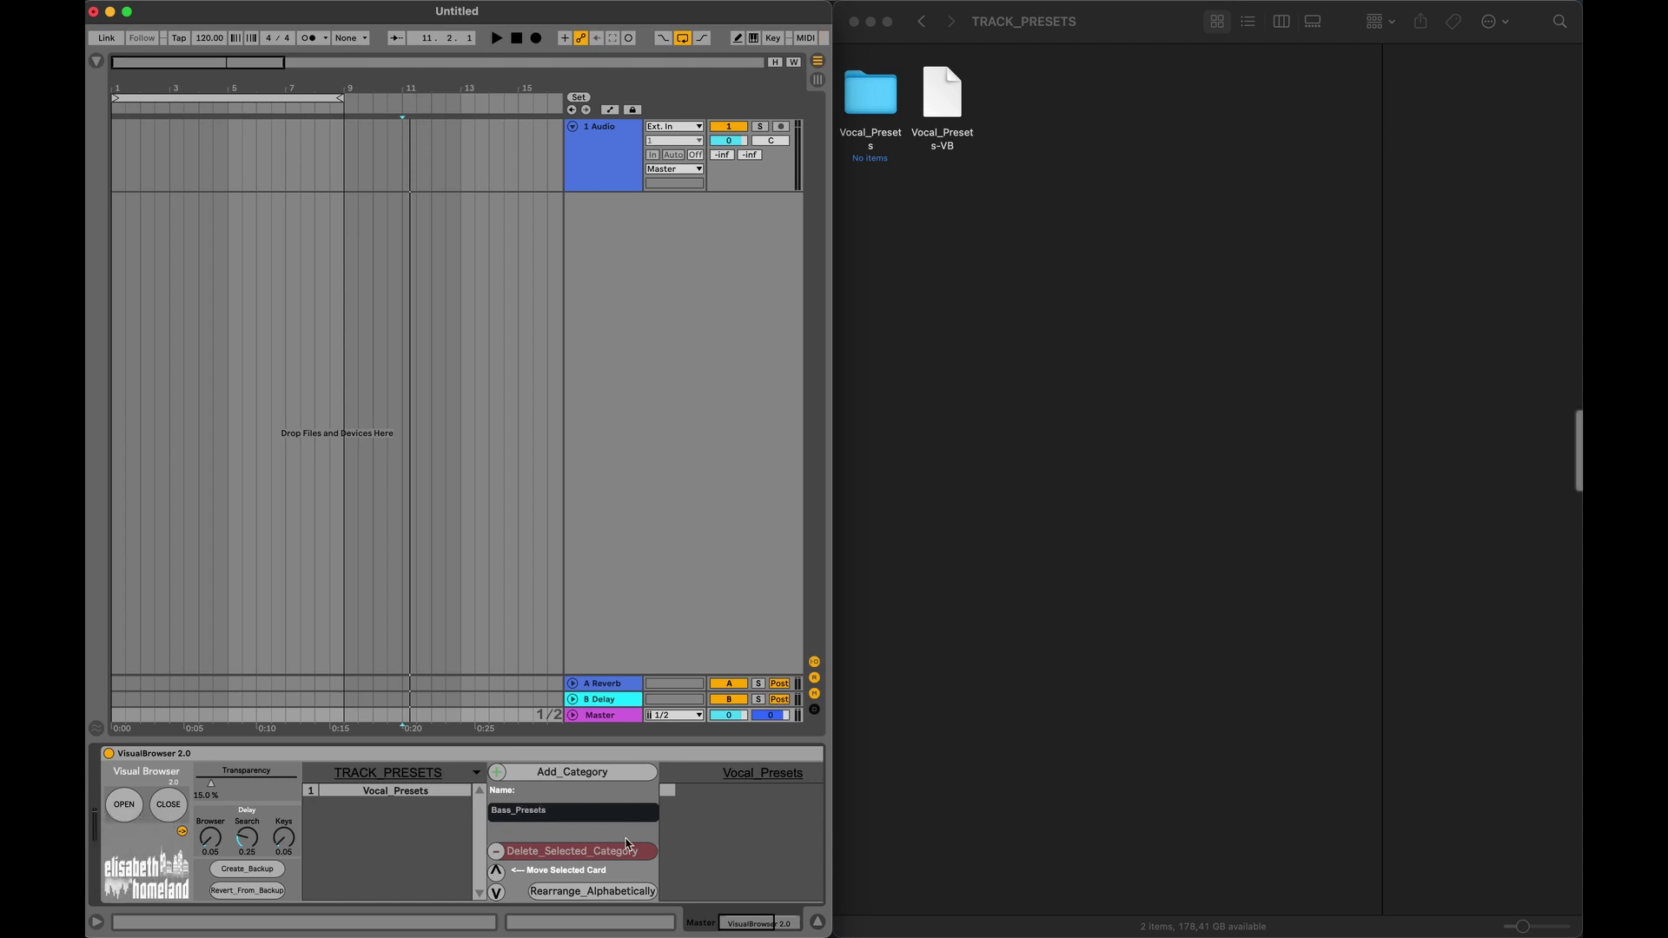
{"action": "left_click", "coordinate": [601, 771]}
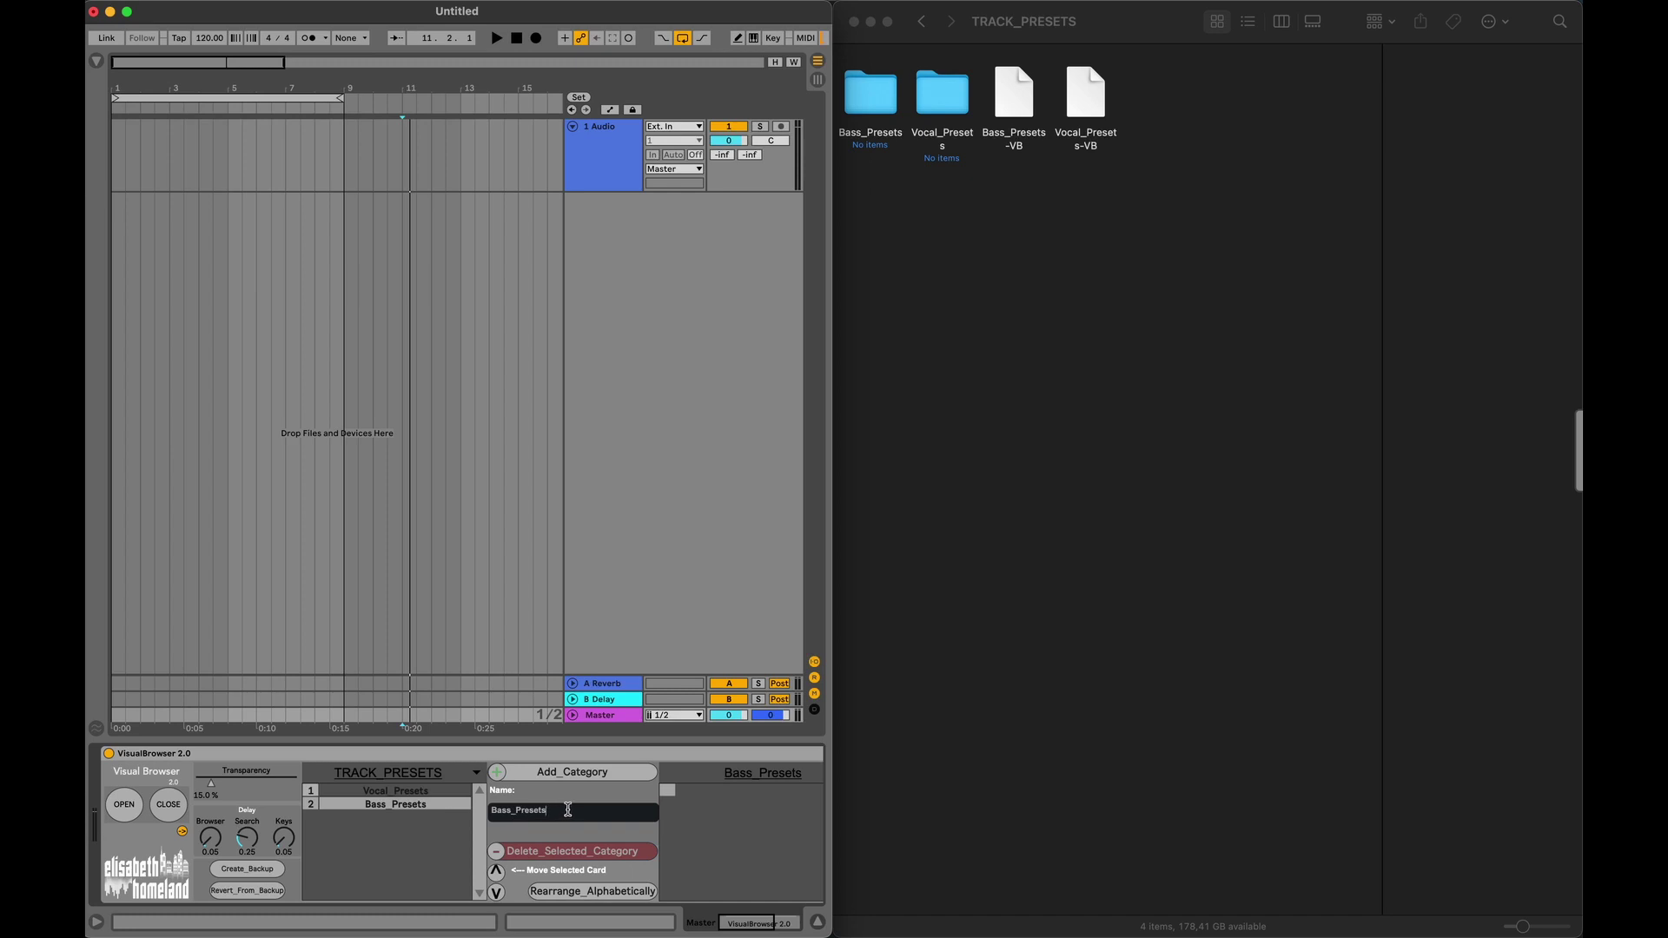
Step: Add Guitar_Presets and Piano_Presets categories, then open the visual card overlay
{"action": "double_click", "coordinate": [567, 808]}
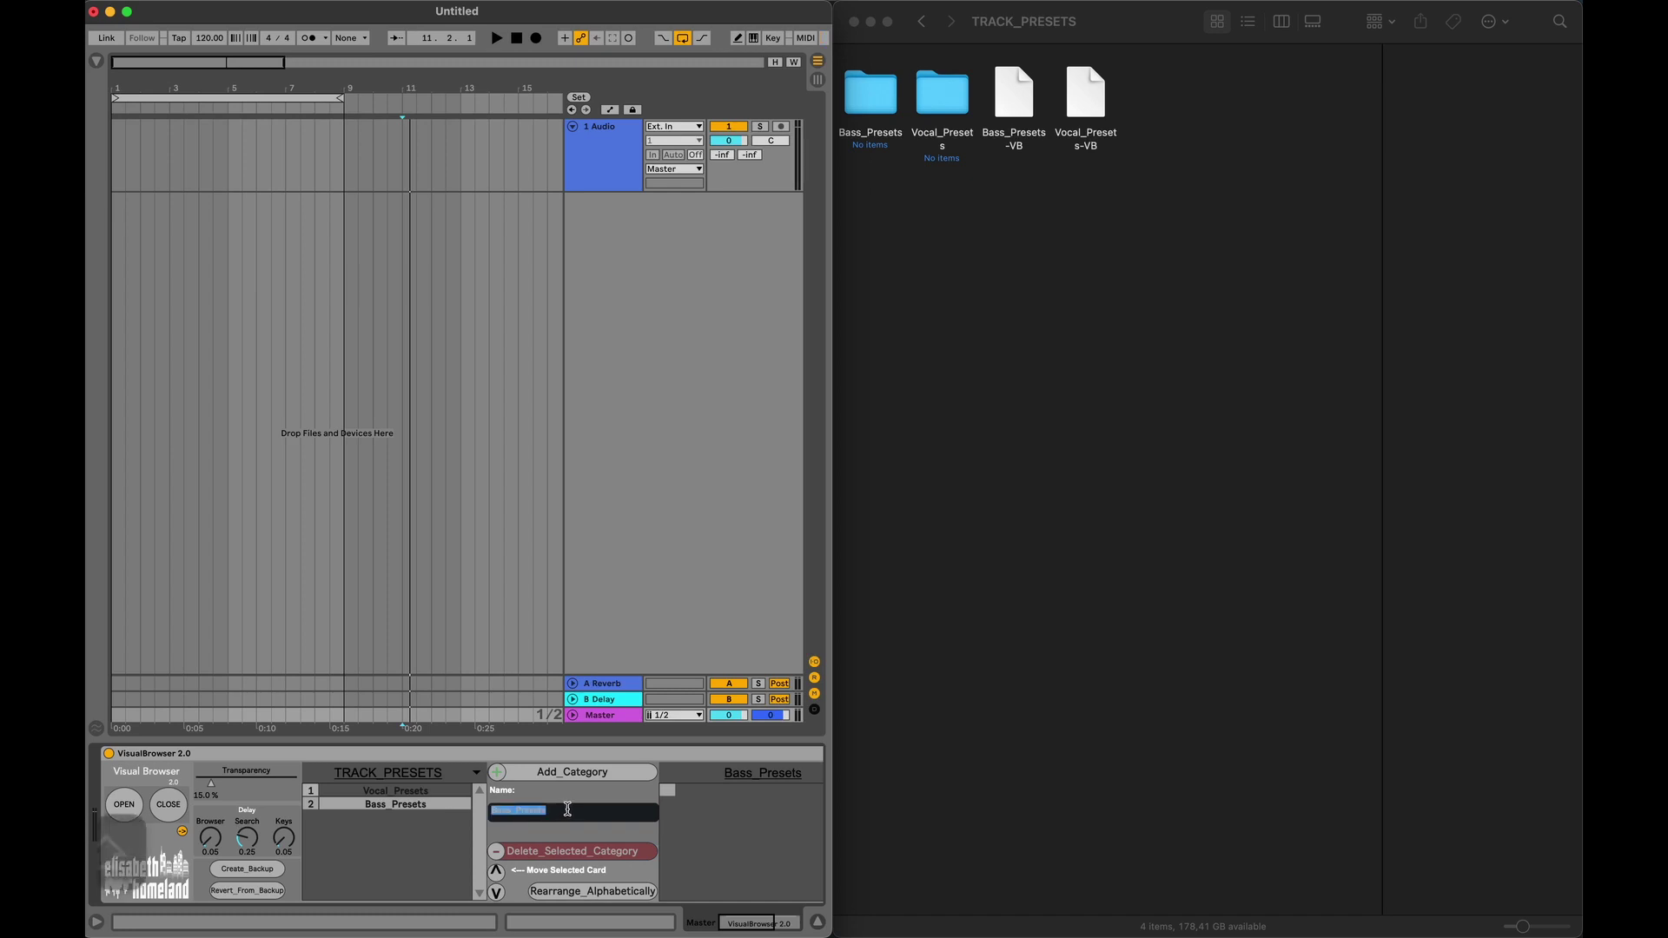
{"action": "type", "text": "Guitar_"}
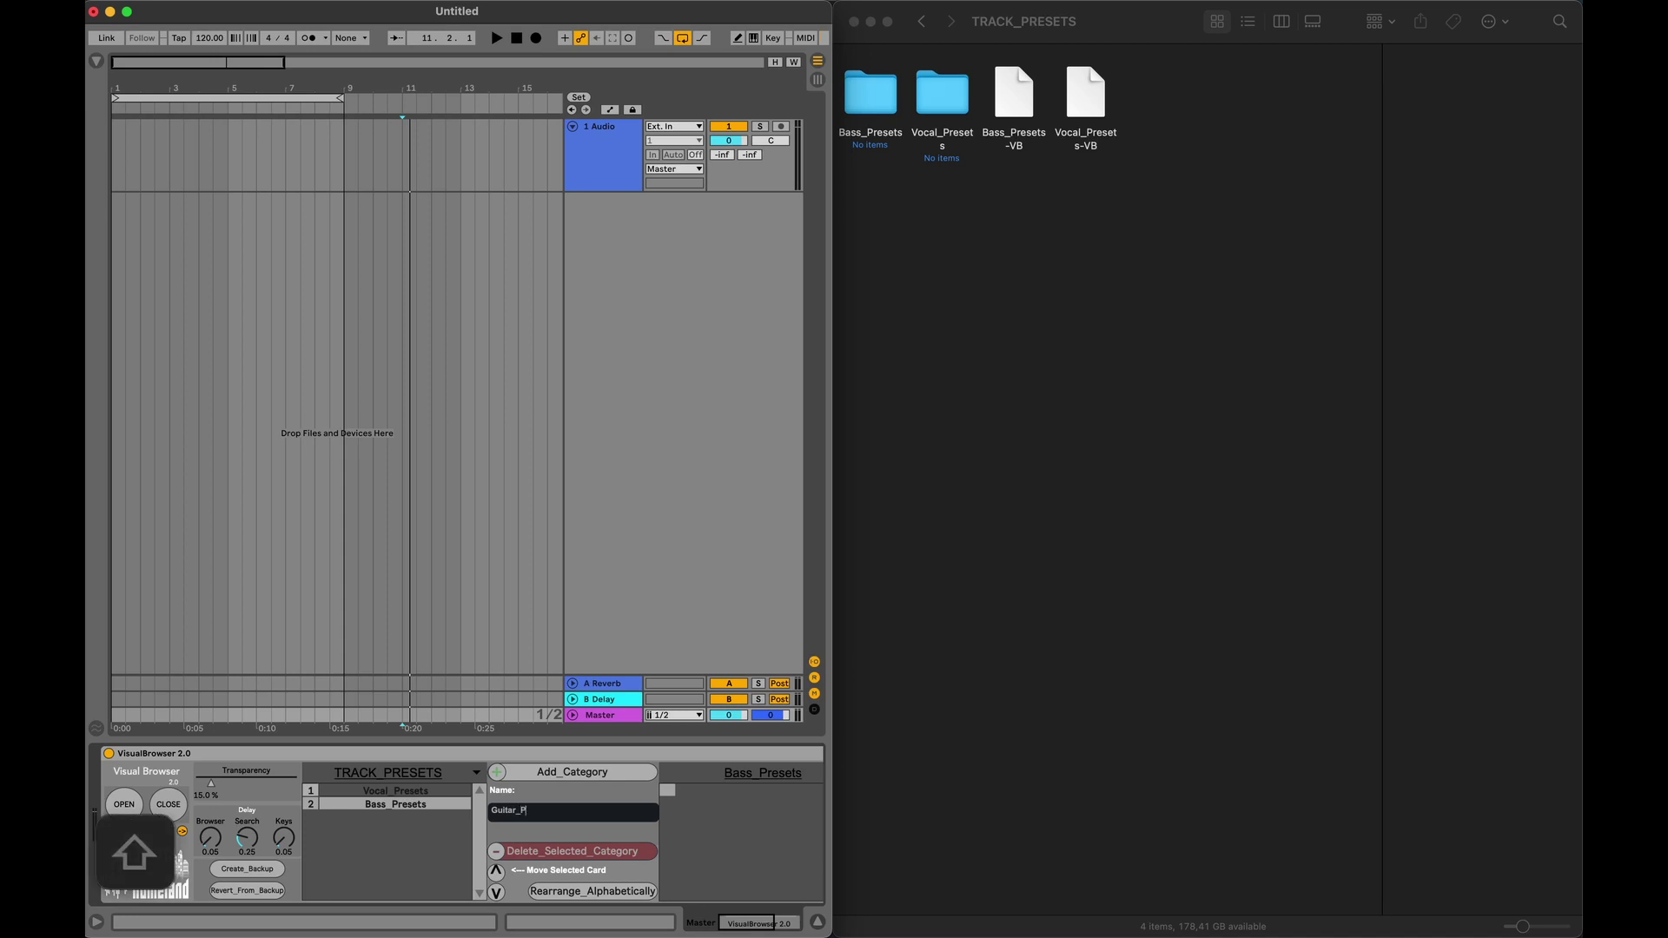
{"action": "type", "text": "Presets,"}
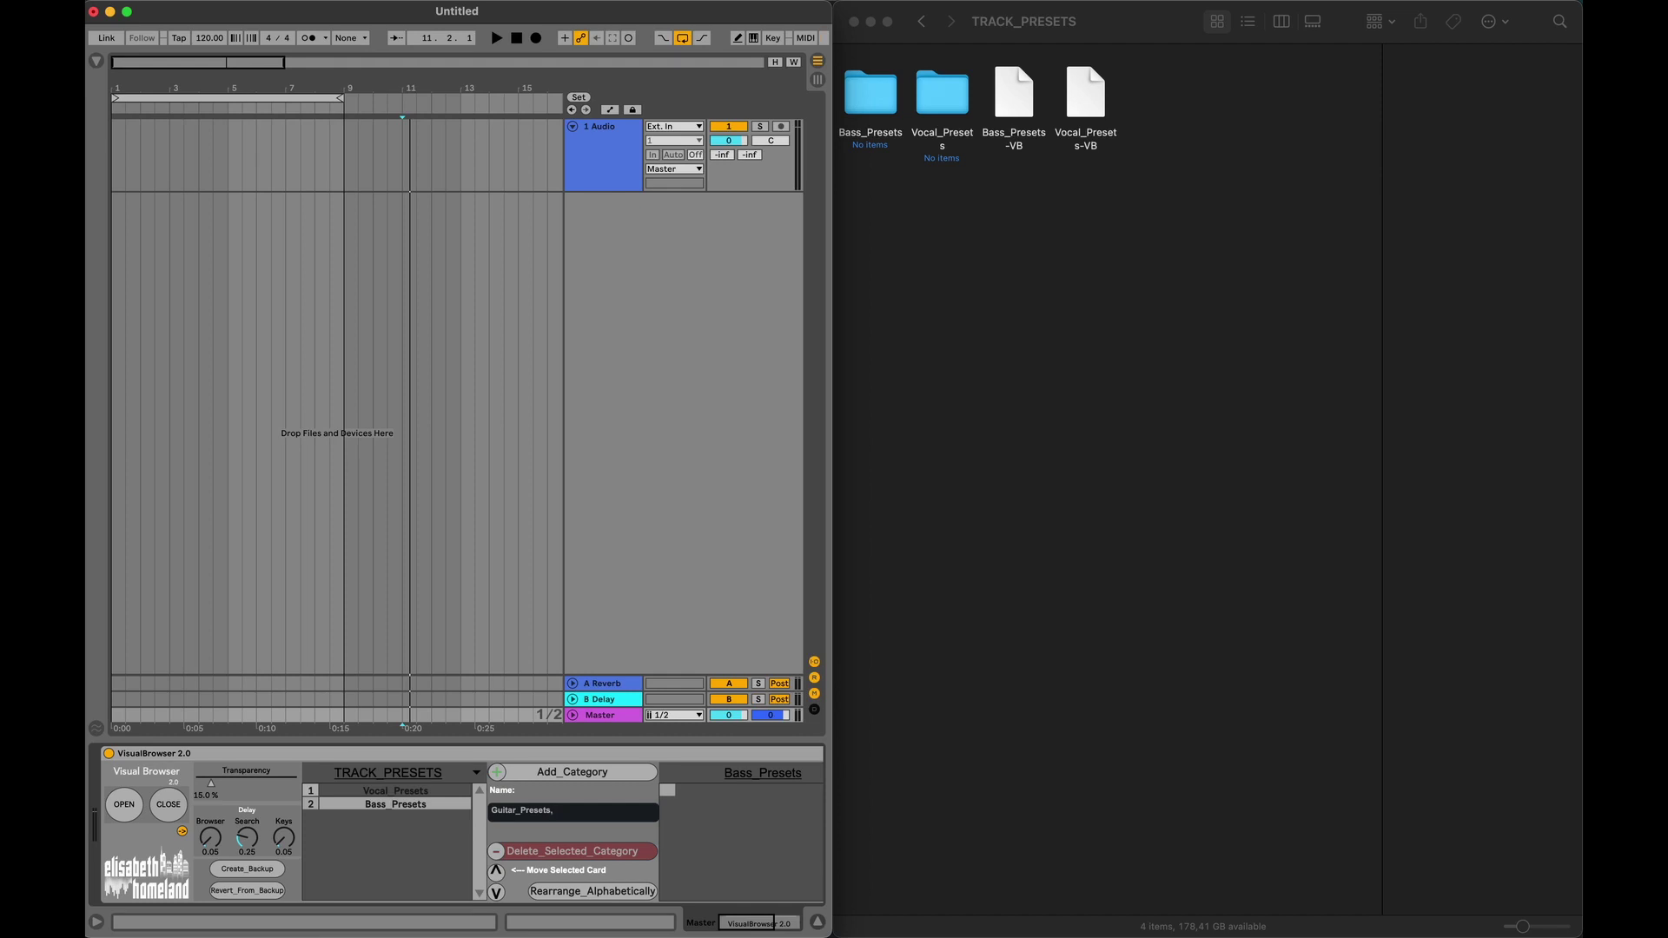
{"action": "type", "text": " Piano_Presets"}
{"action": "left_click", "coordinate": [576, 772]}
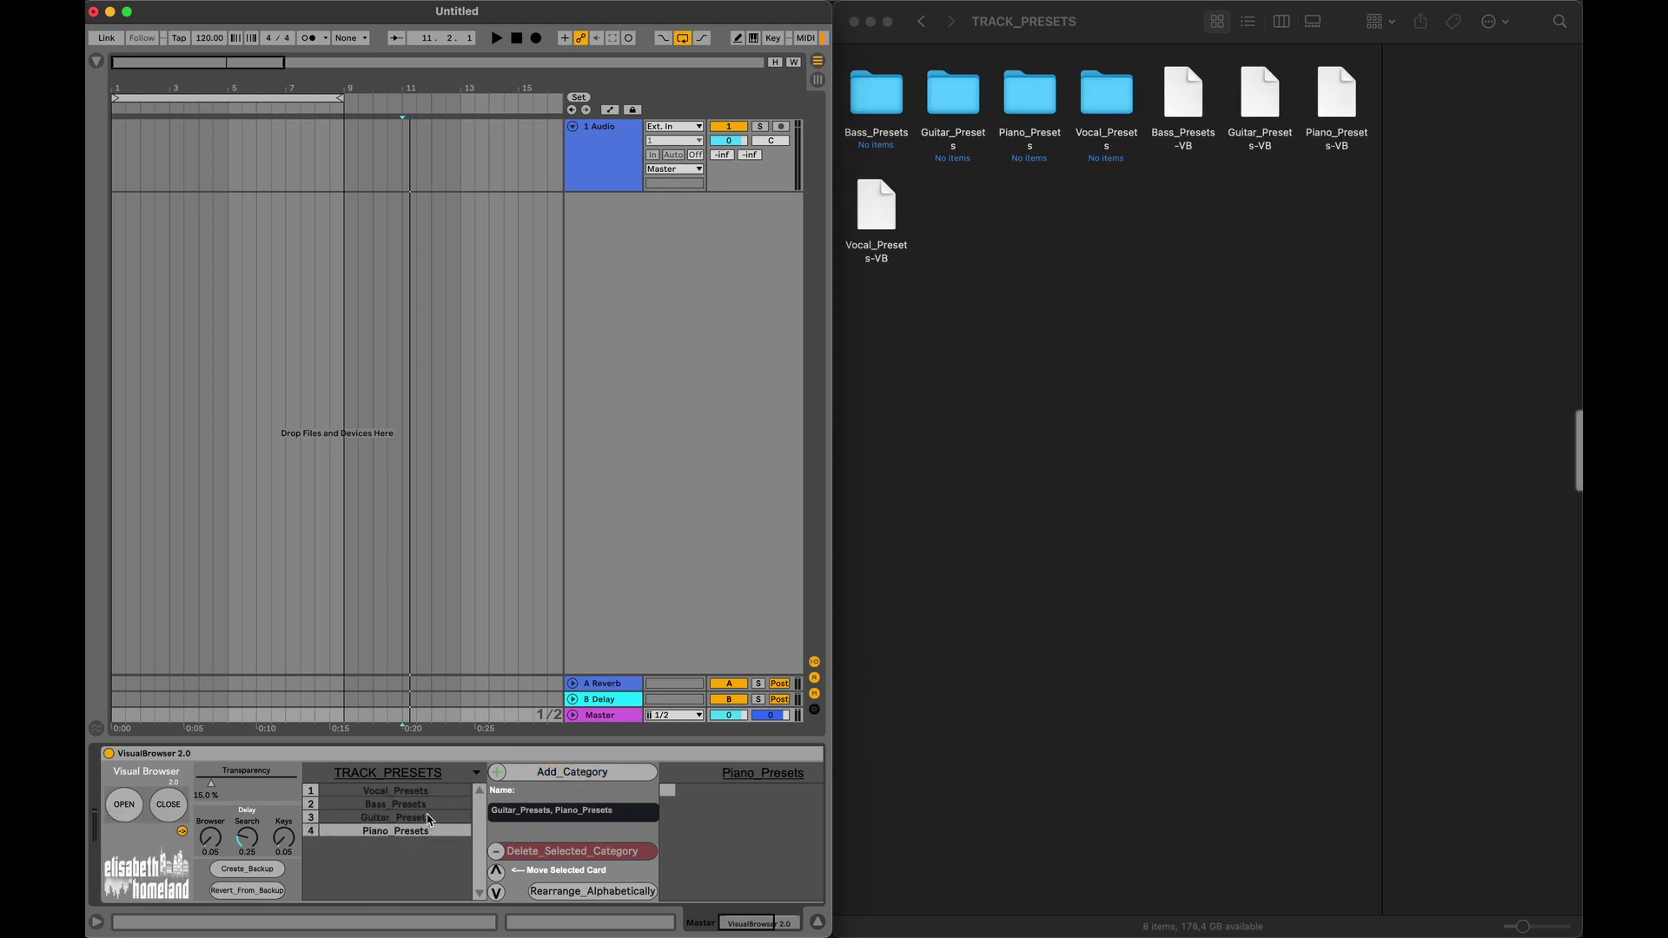
{"action": "left_click", "coordinate": [128, 811]}
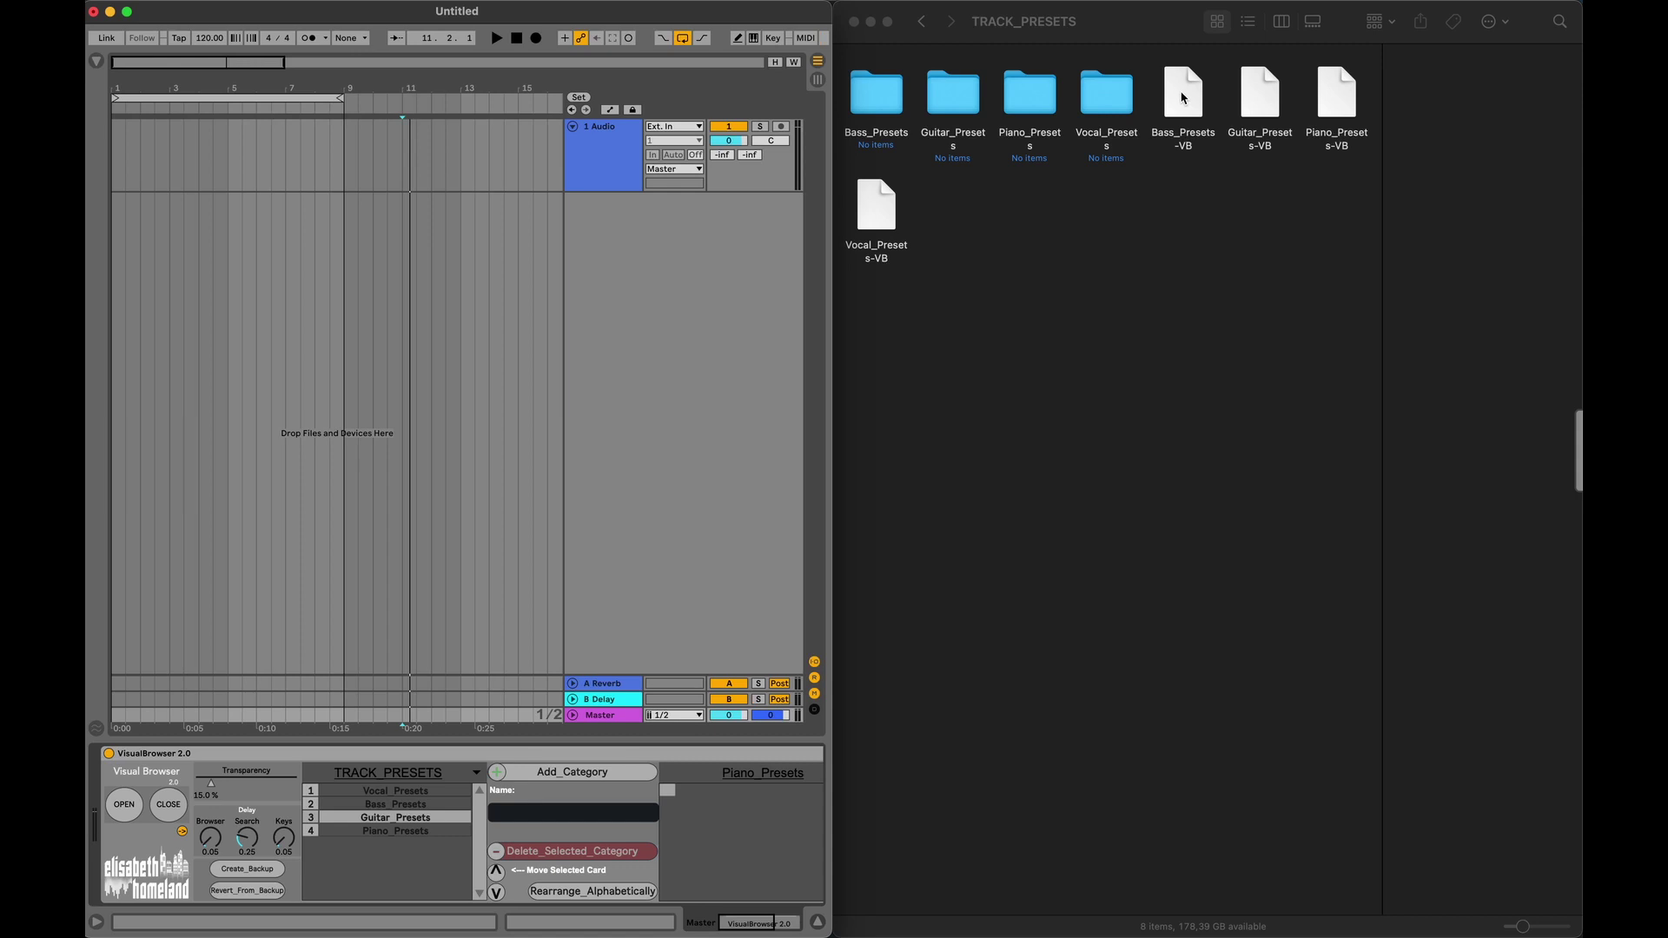
Step: Open Bass_Presets-VB from Finder, confirm it is an empty zero-byte file, and close it
{"action": "left_click", "coordinate": [1182, 98]}
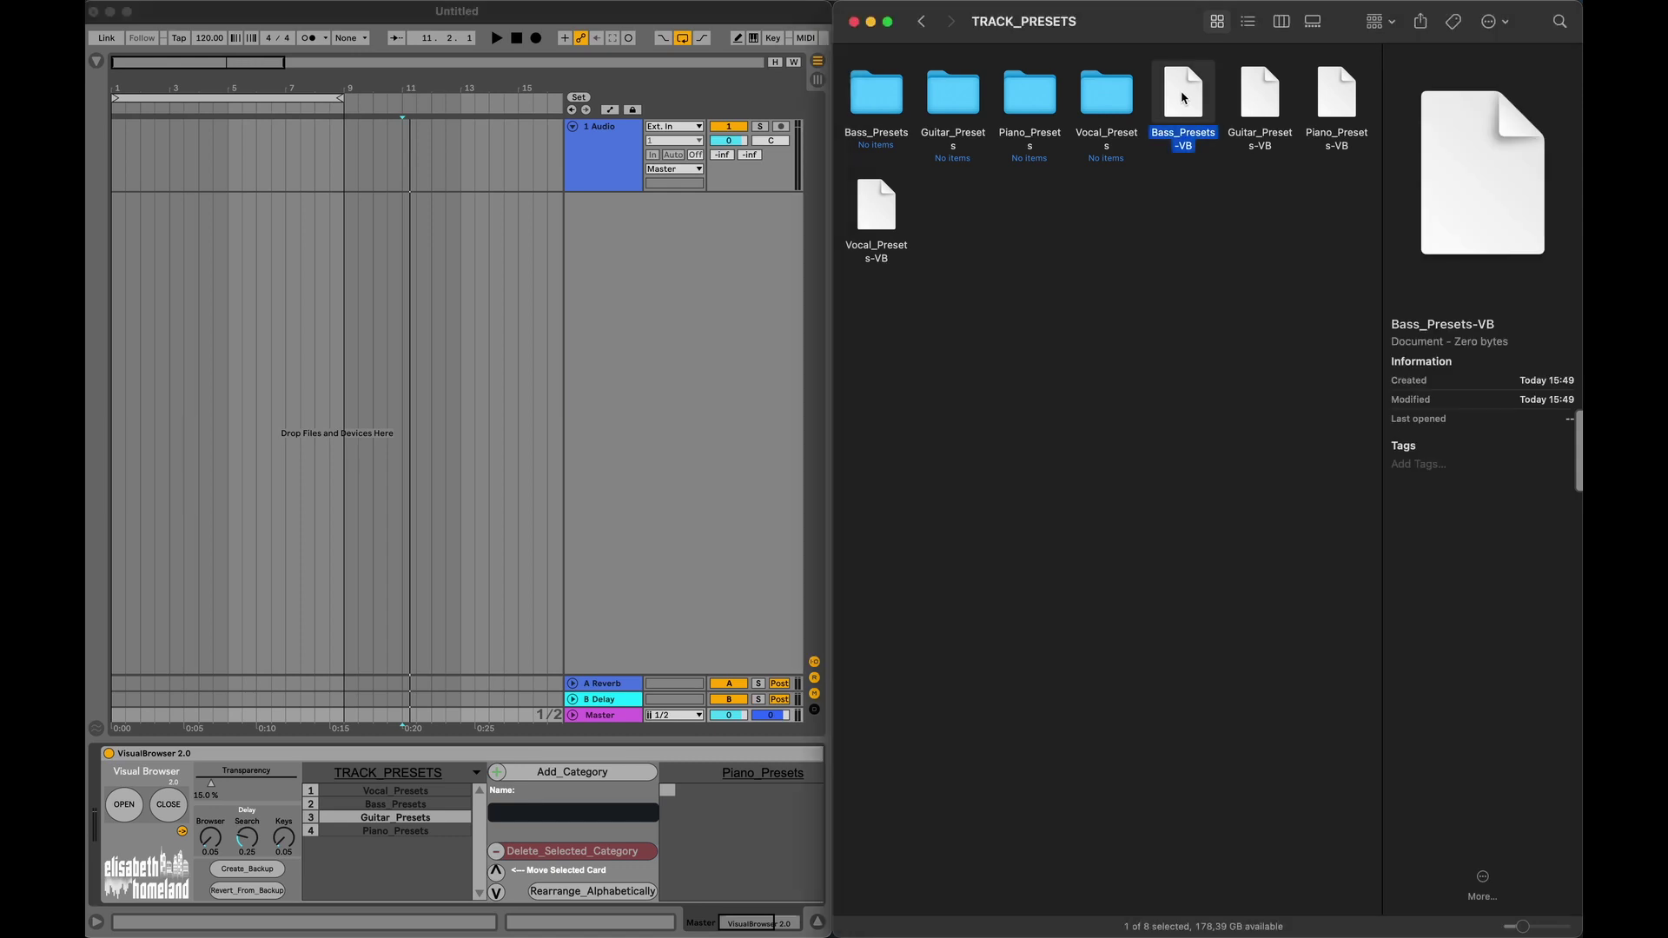
{"action": "double_click", "coordinate": [1182, 98]}
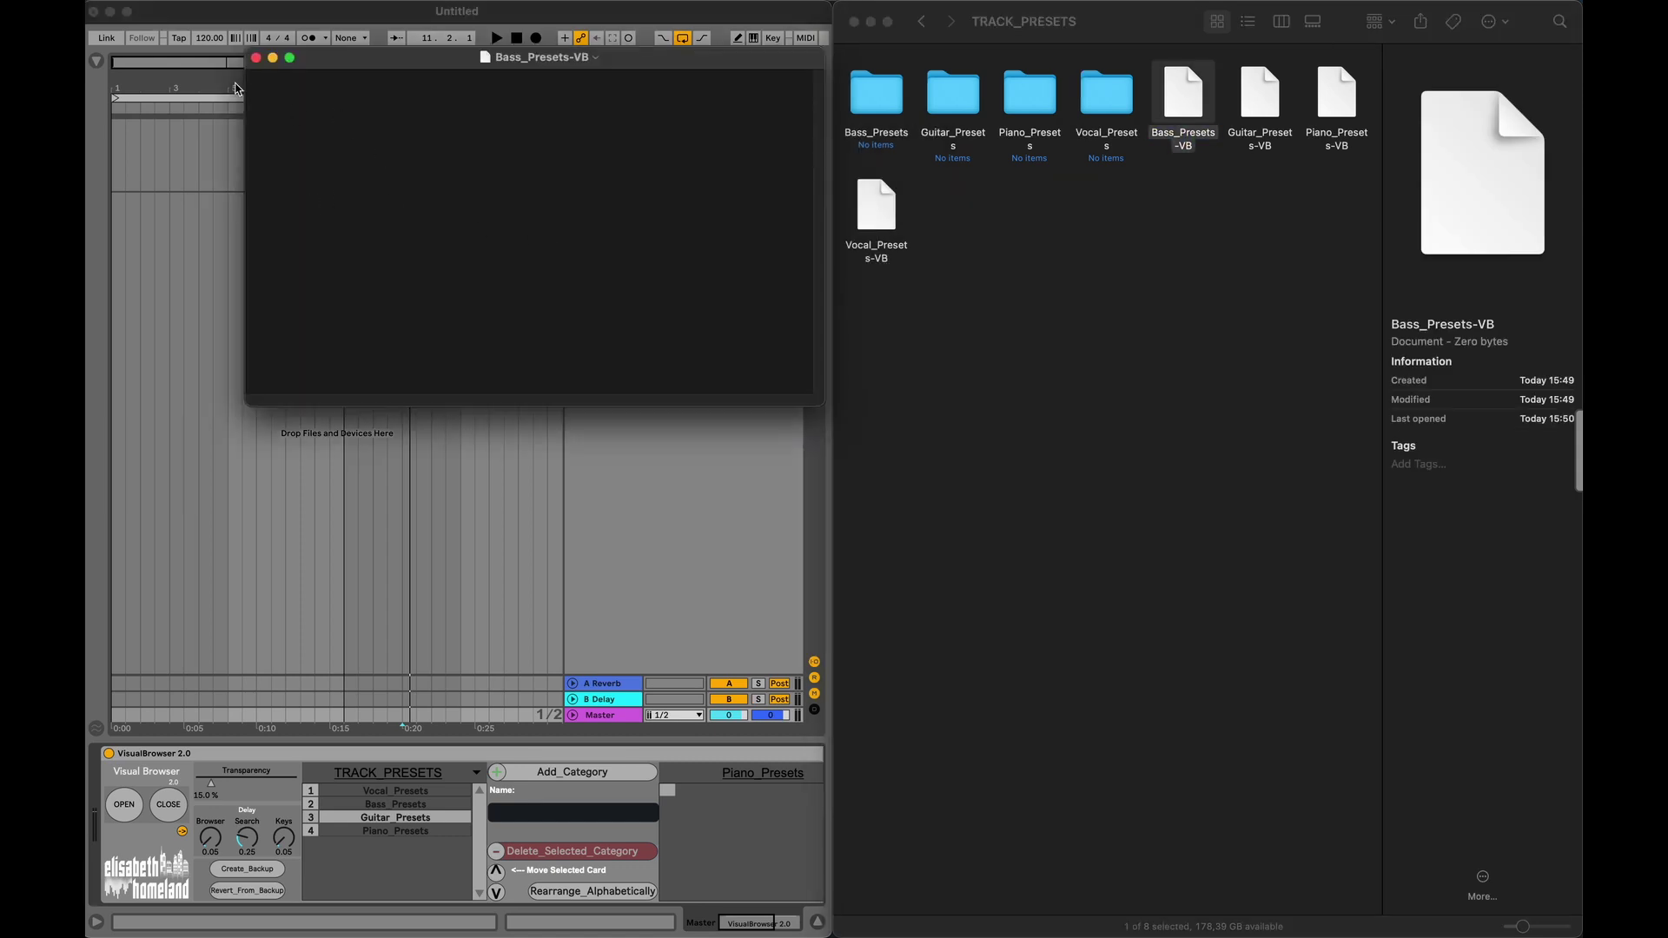
{"action": "left_click", "coordinate": [257, 58]}
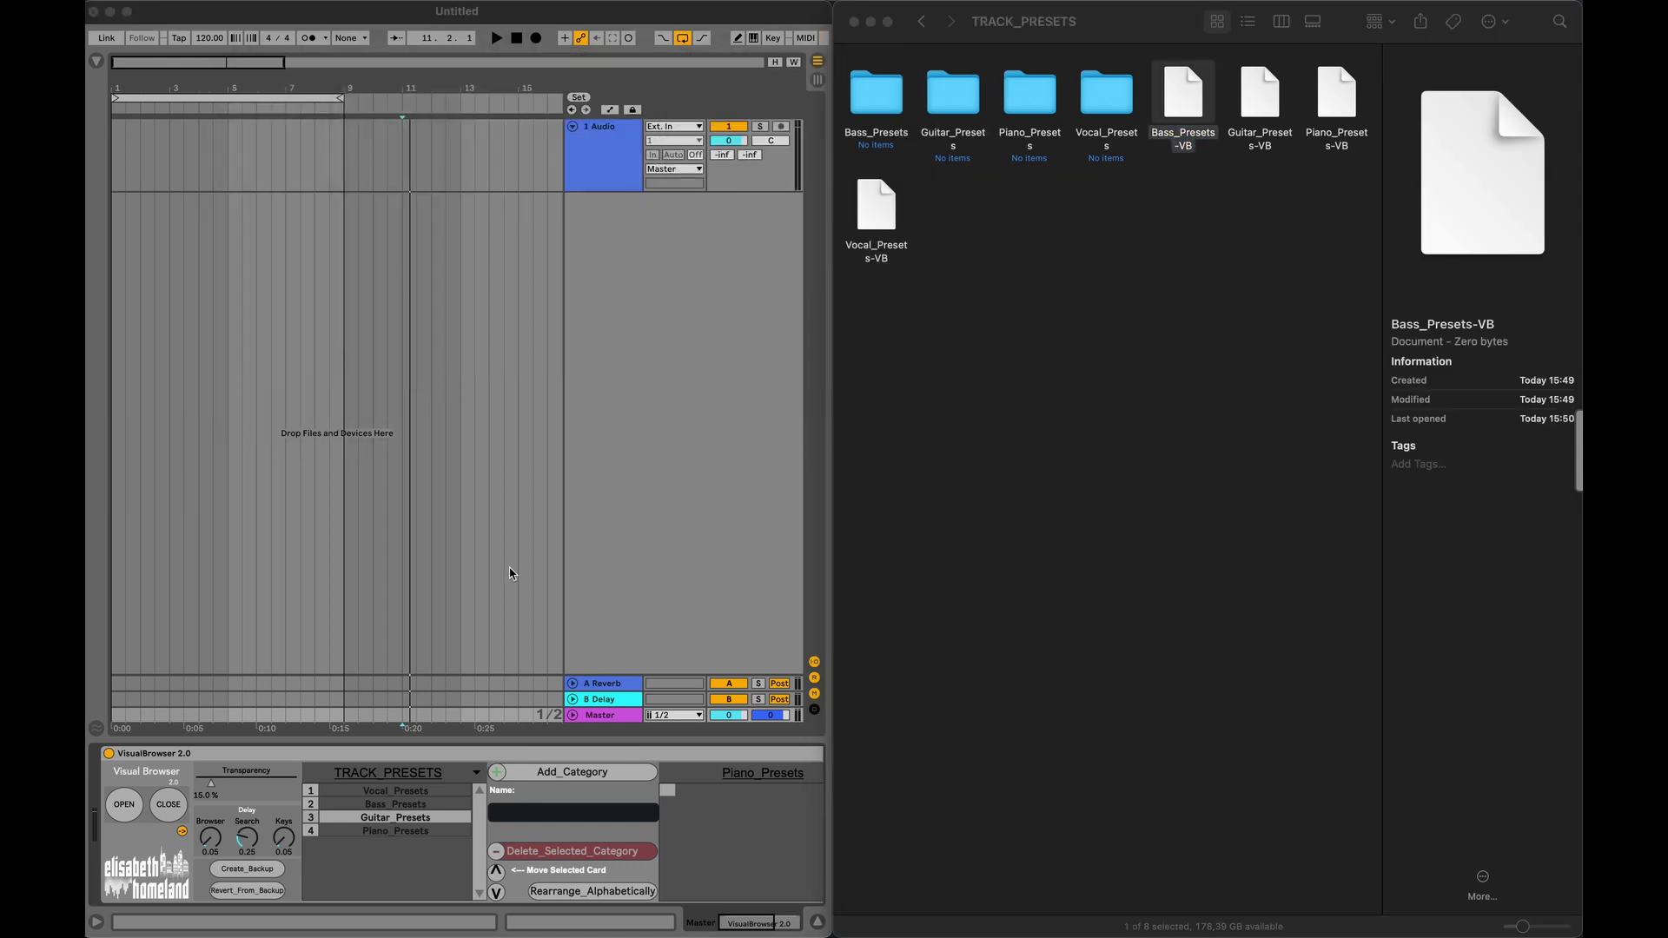
Step: Maximize Live and add 'Amazing_Vocal, Bad_Vocal' as new cards under Vocal_Presets
{"action": "left_click", "coordinate": [510, 573]}
{"action": "key", "text": "ctrl+alt+Return"}
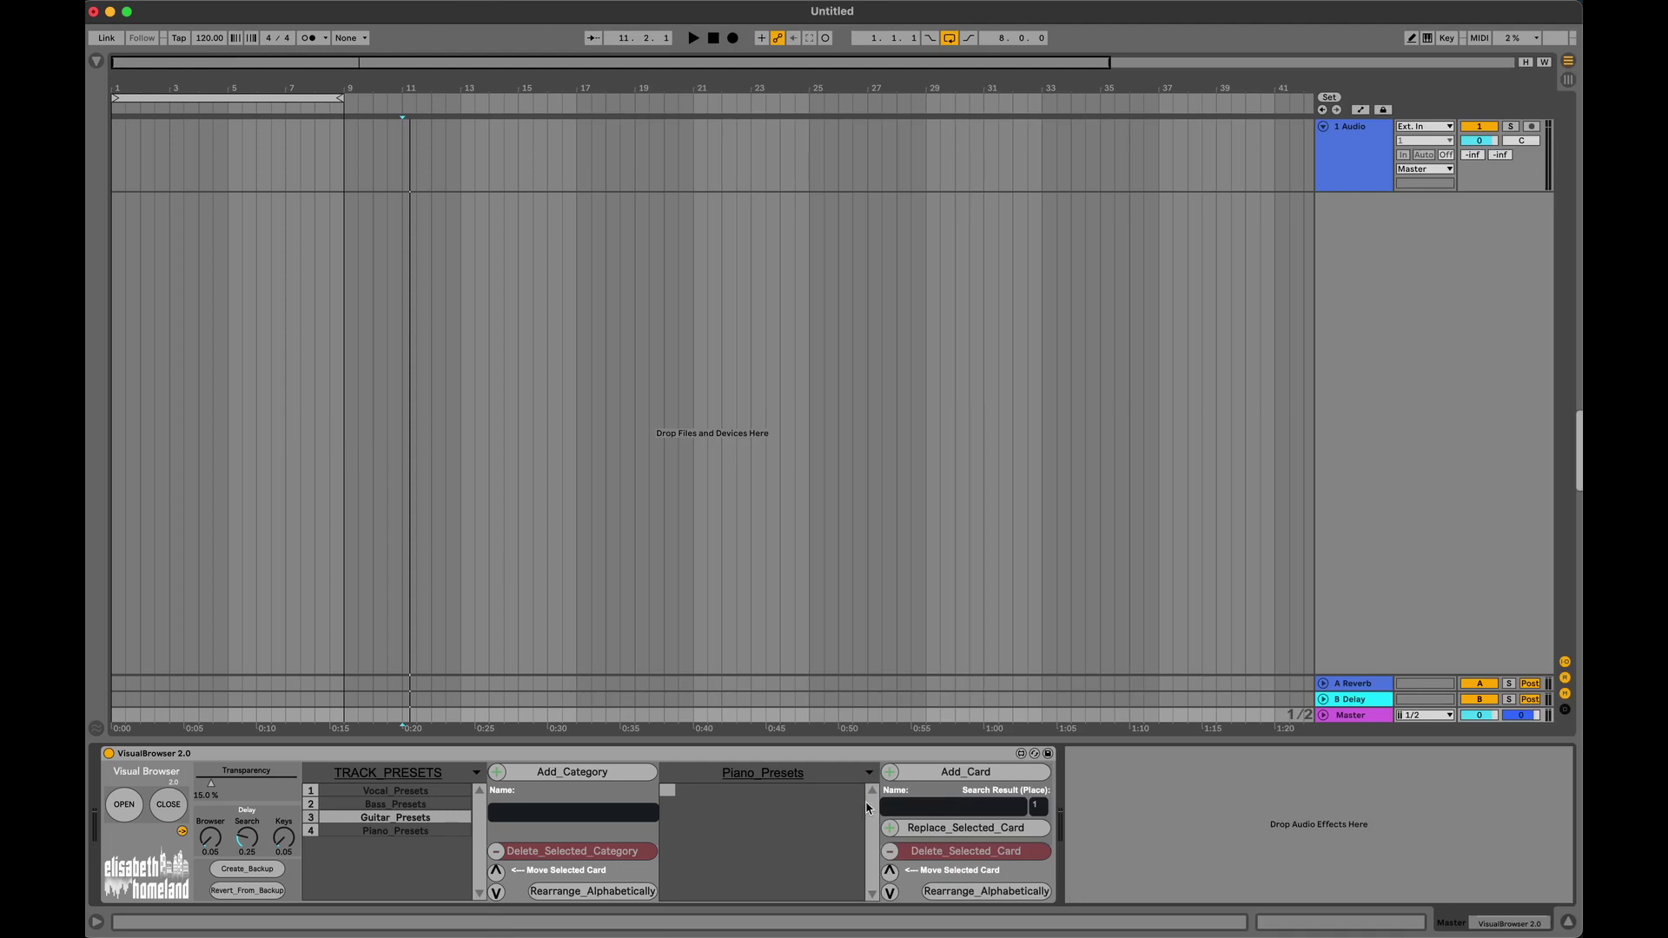
{"action": "left_click", "coordinate": [388, 793]}
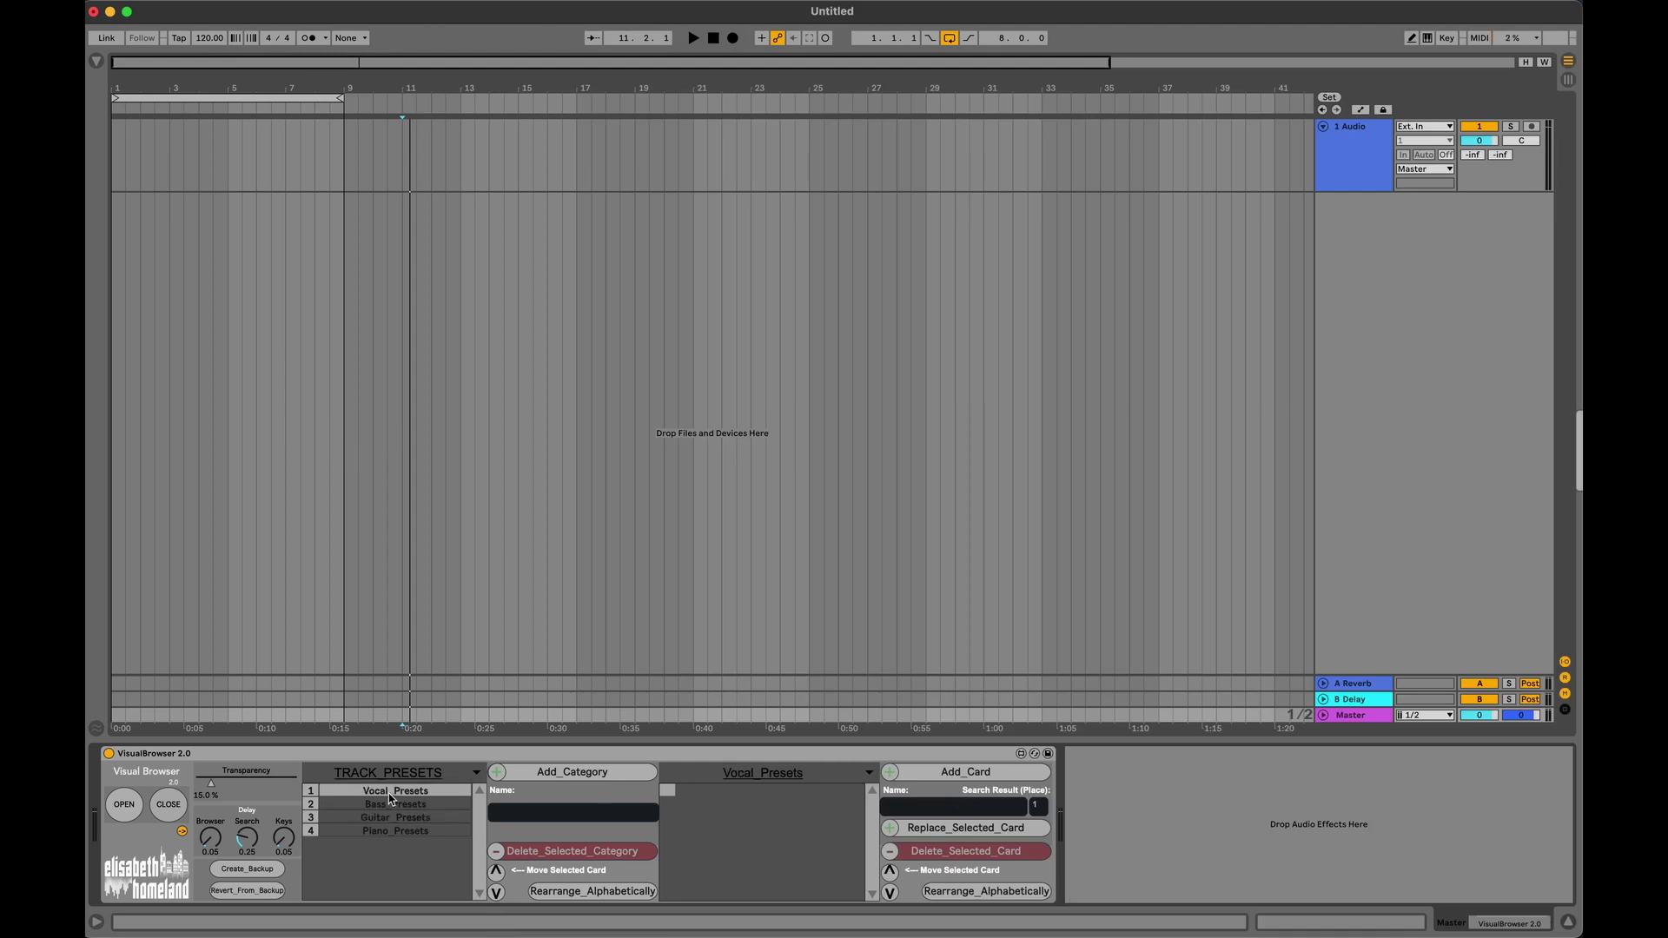
{"action": "left_click", "coordinate": [936, 810]}
{"action": "type", "text": "Amazing_Vocal,"}
{"action": "type", "text": " Bad"}
{"action": "type", "text": "_Vocal"}
{"action": "left_click", "coordinate": [965, 778]}
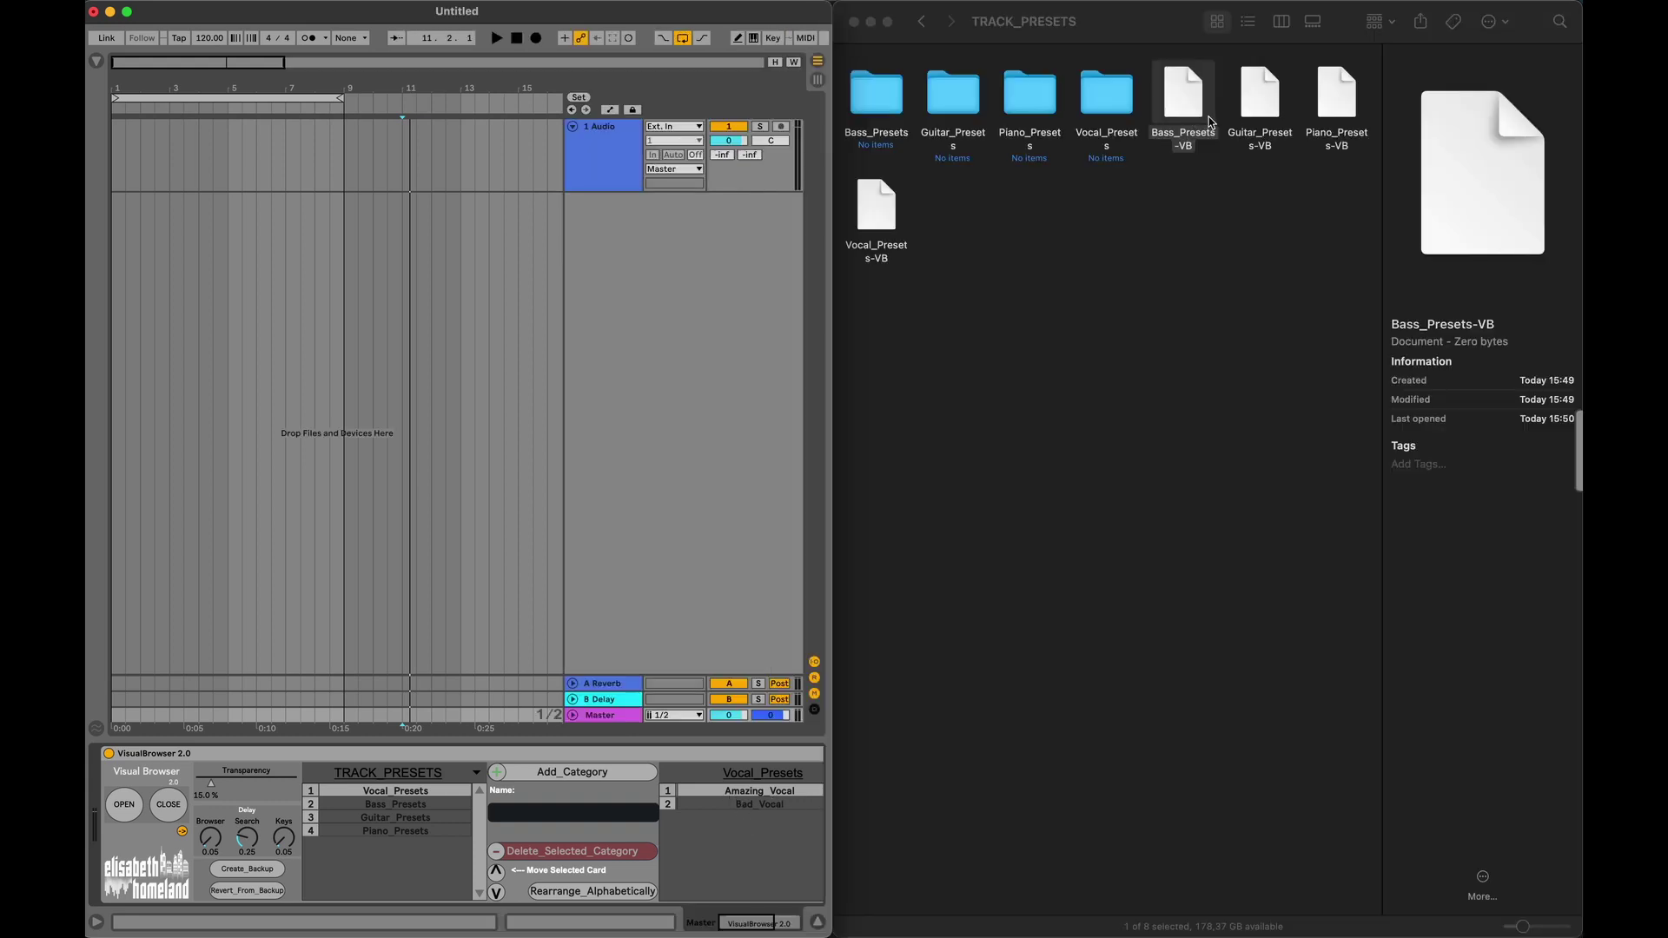
Step: Check that Vocal_Presets-VB lists the Amazing_Vocal and Bad_Vocal entries, then close the editor
{"action": "double_click", "coordinate": [884, 211]}
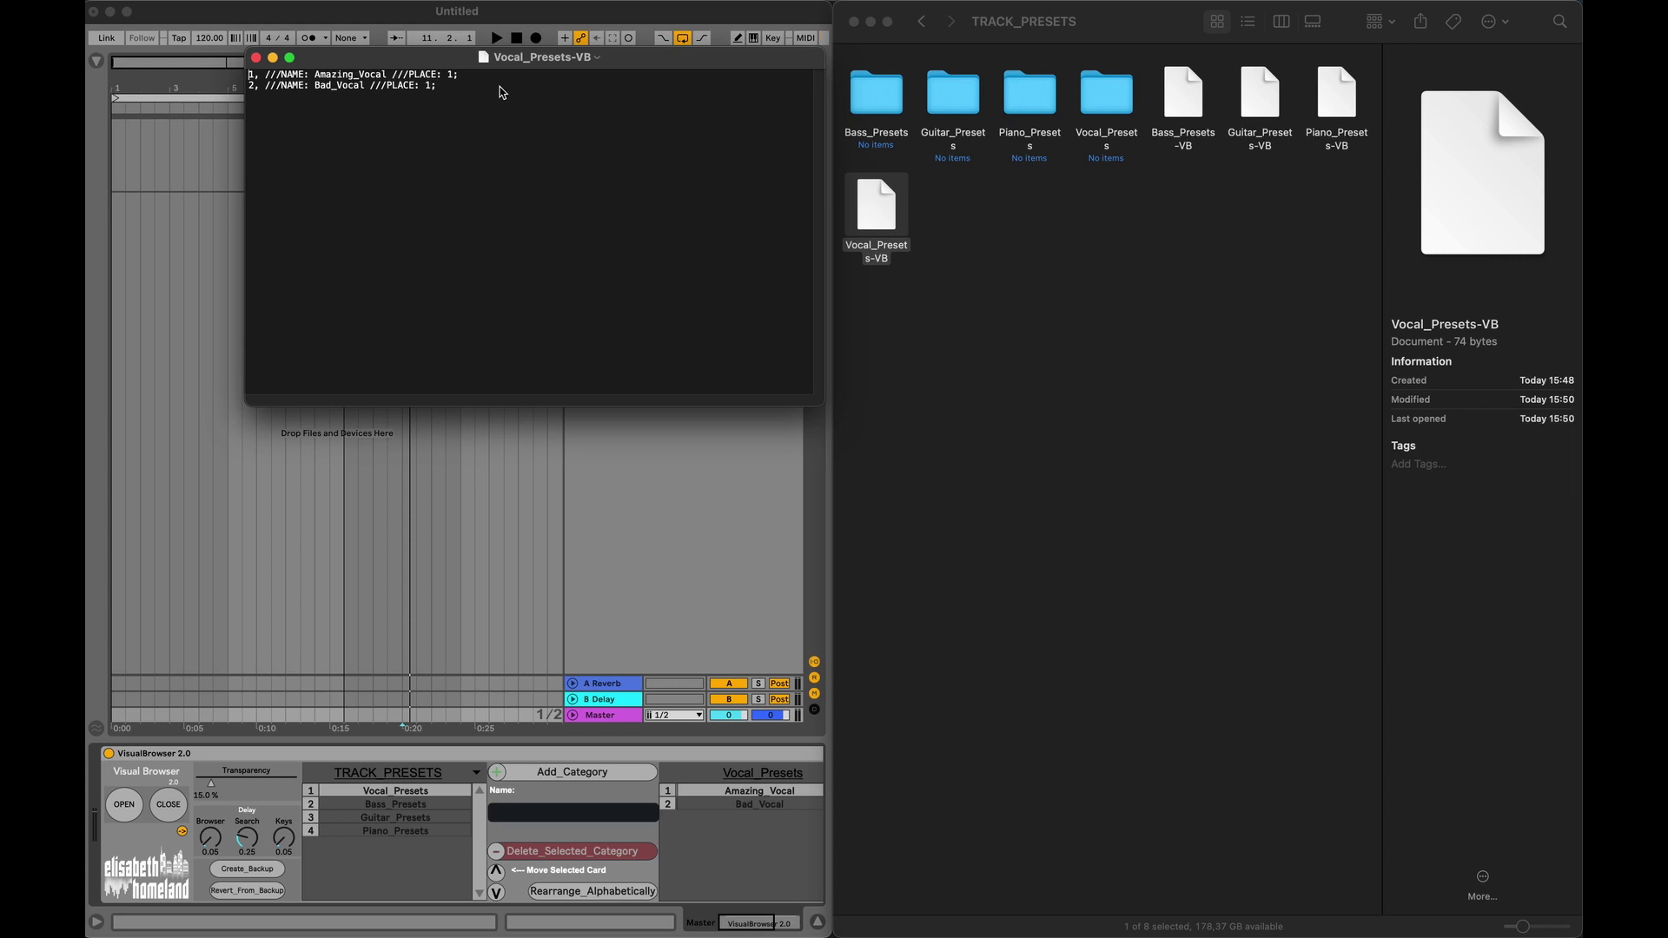
{"action": "left_click", "coordinate": [256, 59]}
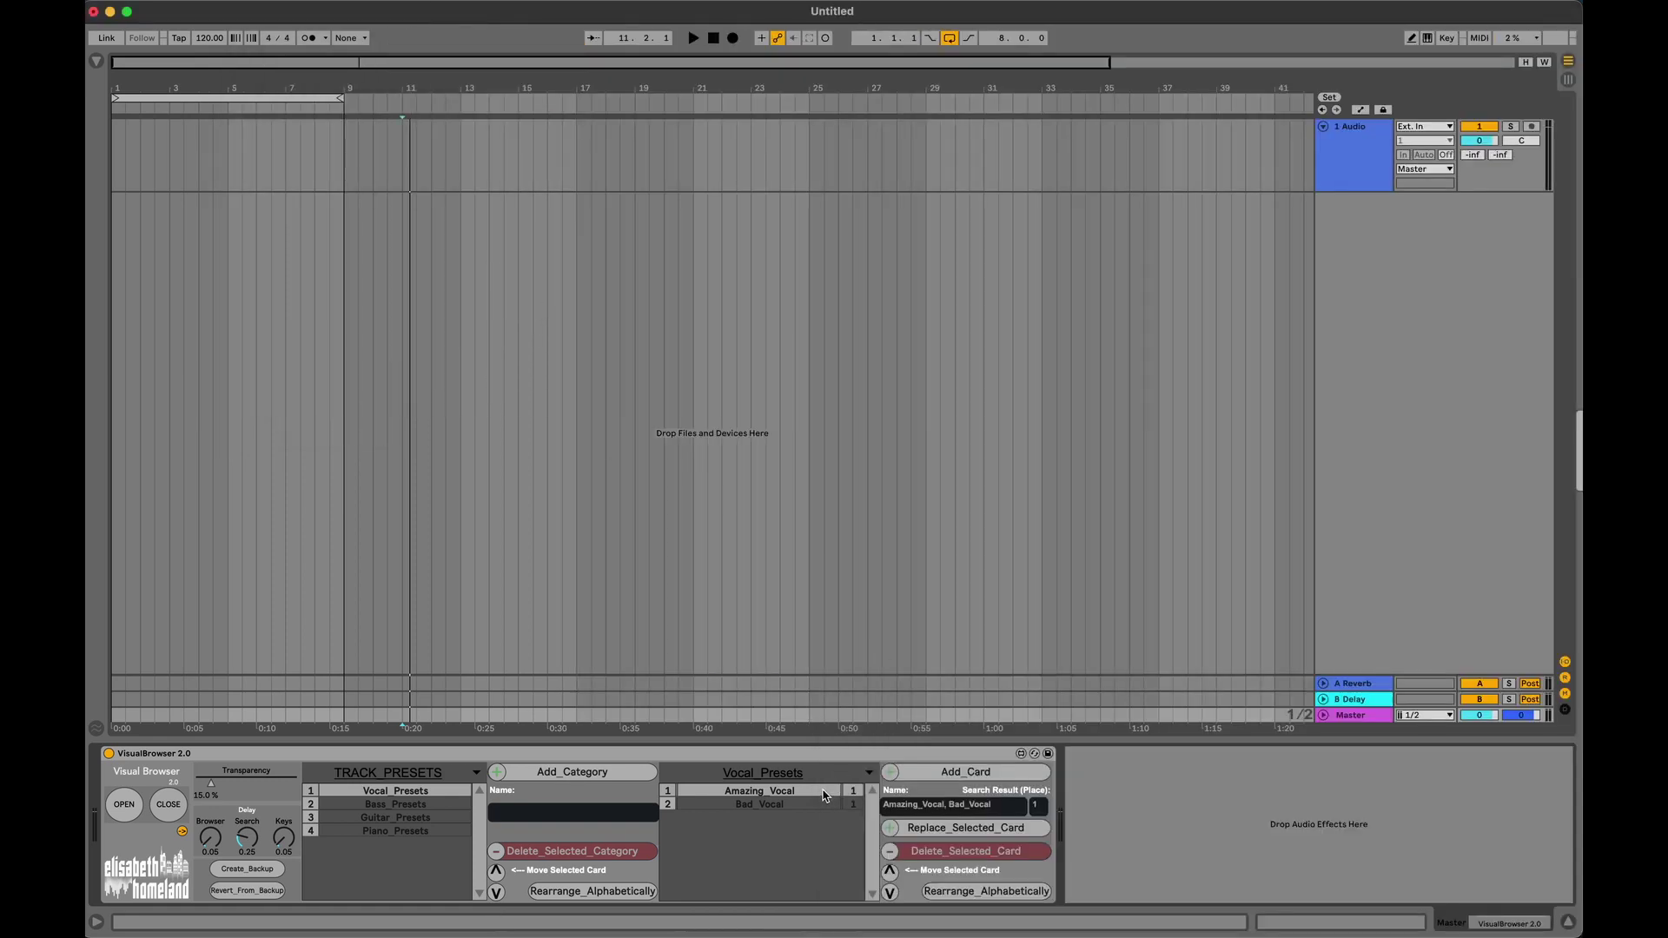
{"action": "left_click", "coordinate": [812, 806]}
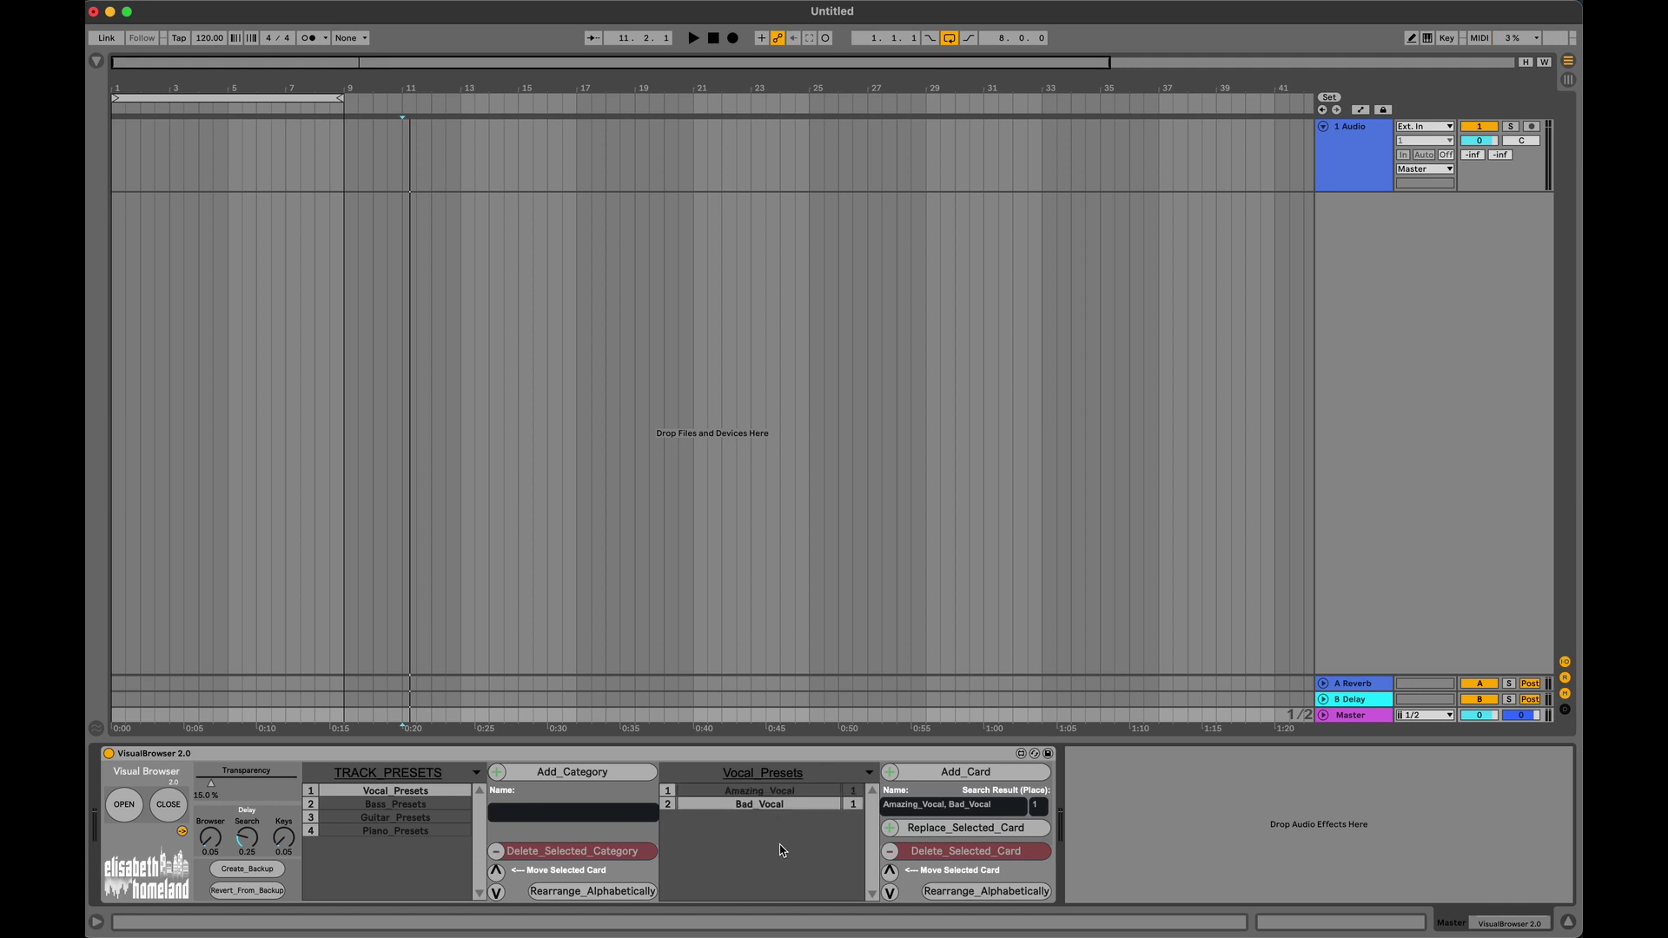
{"action": "left_click", "coordinate": [748, 826]}
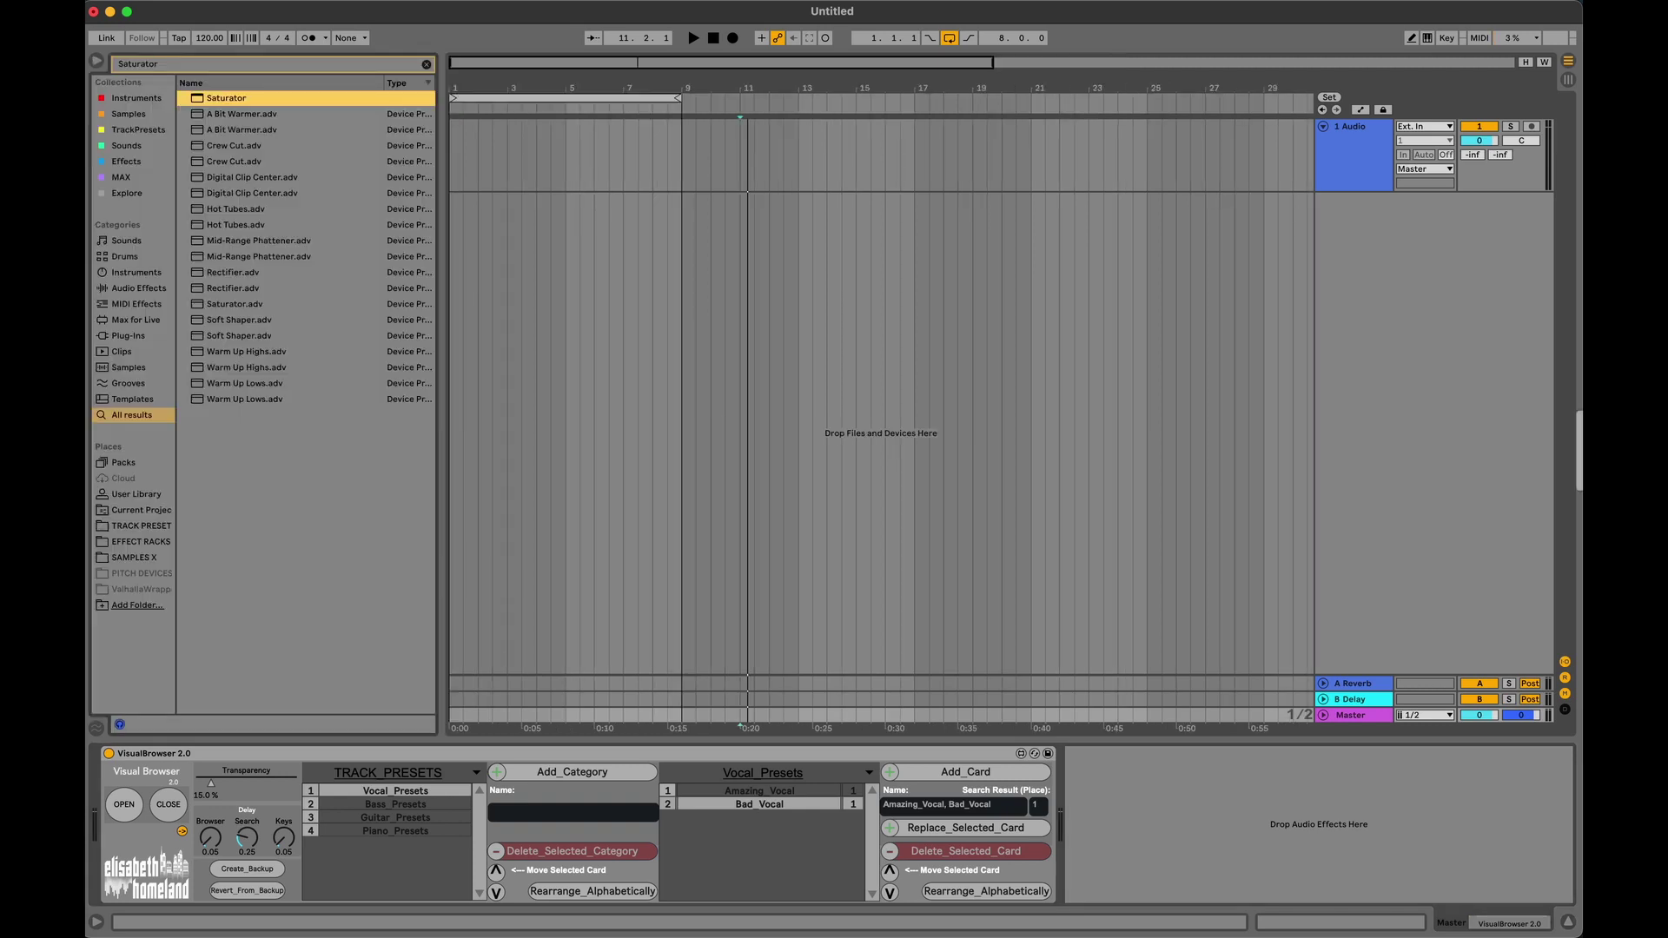
{"action": "left_click", "coordinate": [209, 65]}
{"action": "type", "text": "utility"}
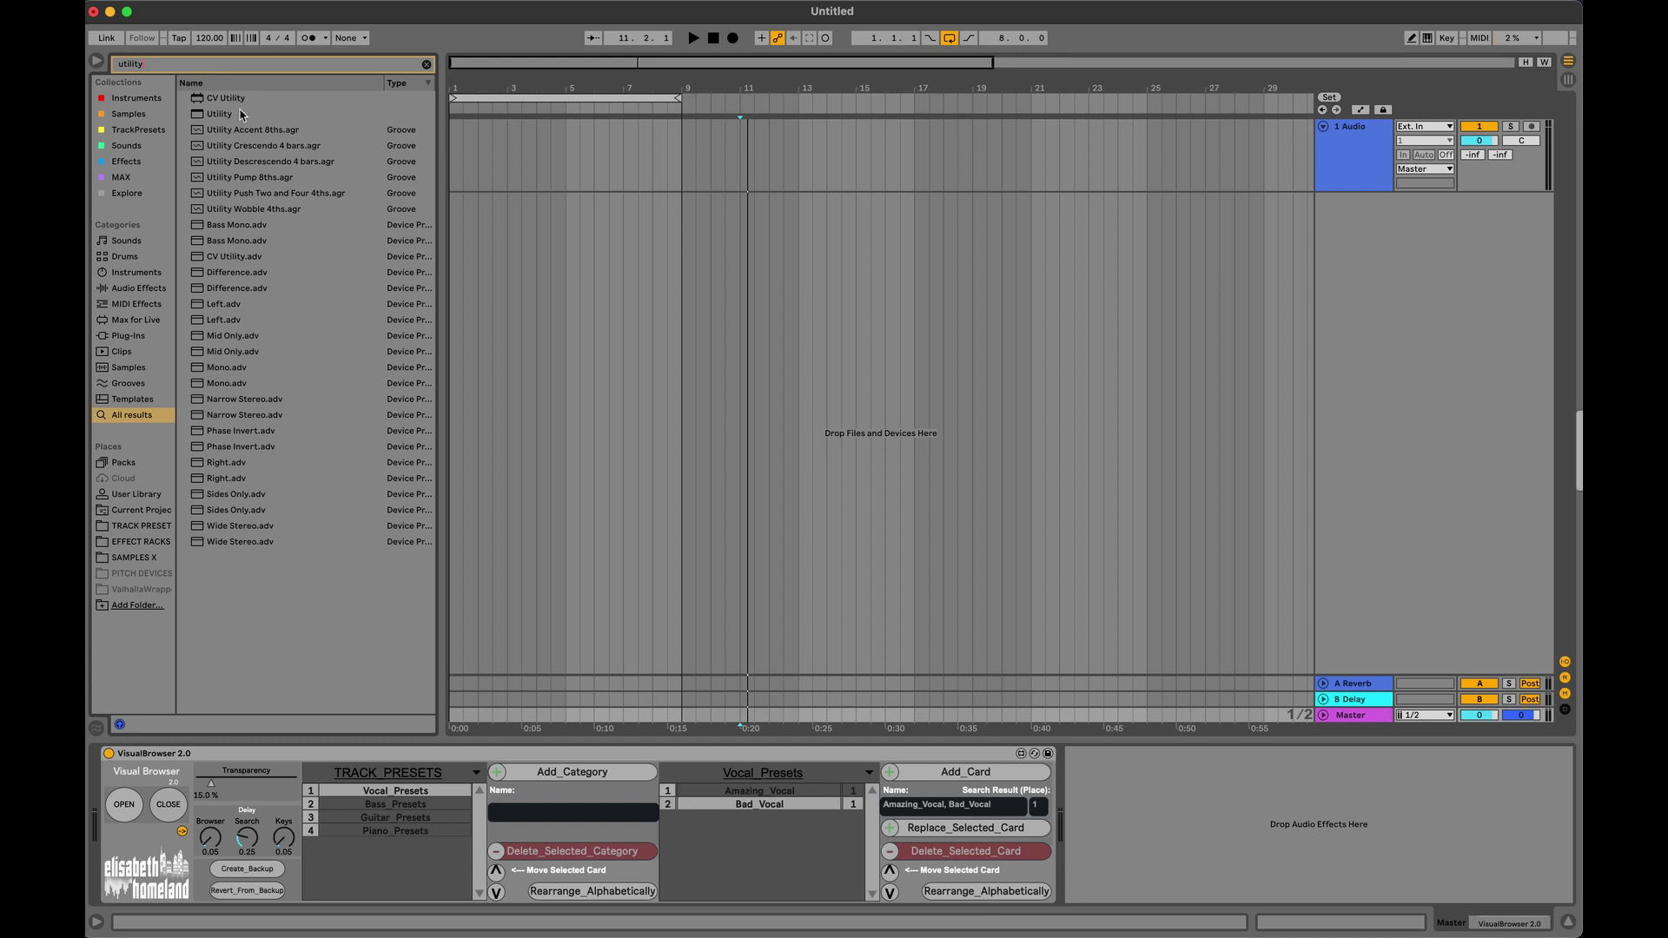
{"action": "left_click", "coordinate": [250, 121]}
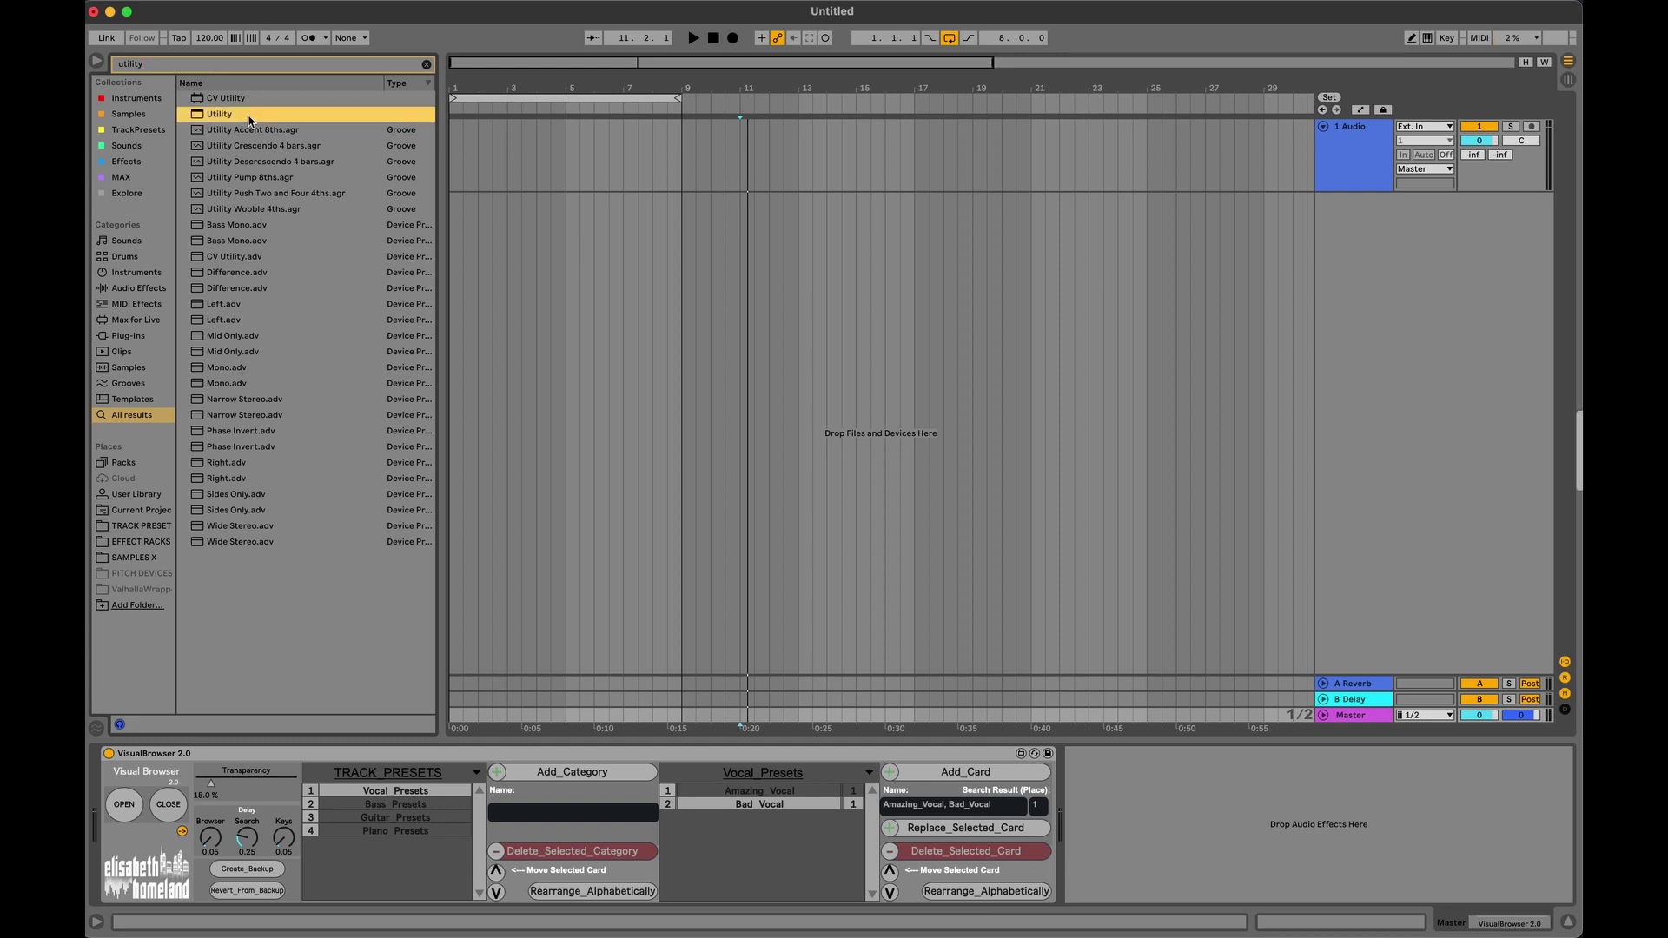
{"action": "left_click", "coordinate": [426, 65]}
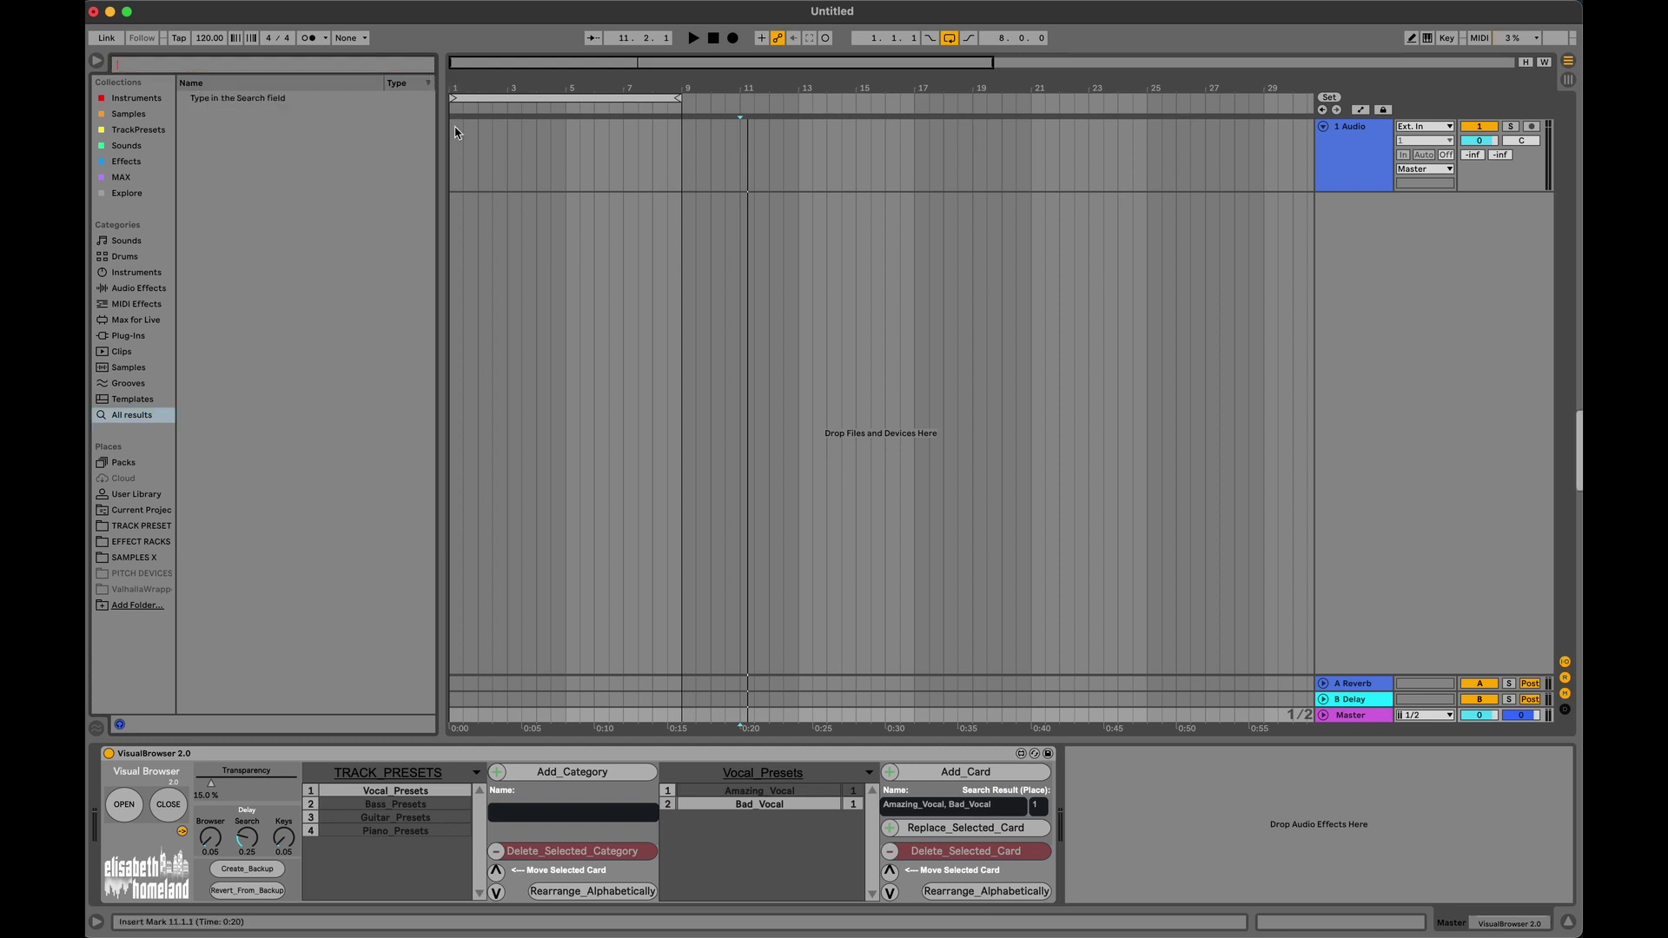
{"action": "key", "text": "super+alt+b"}
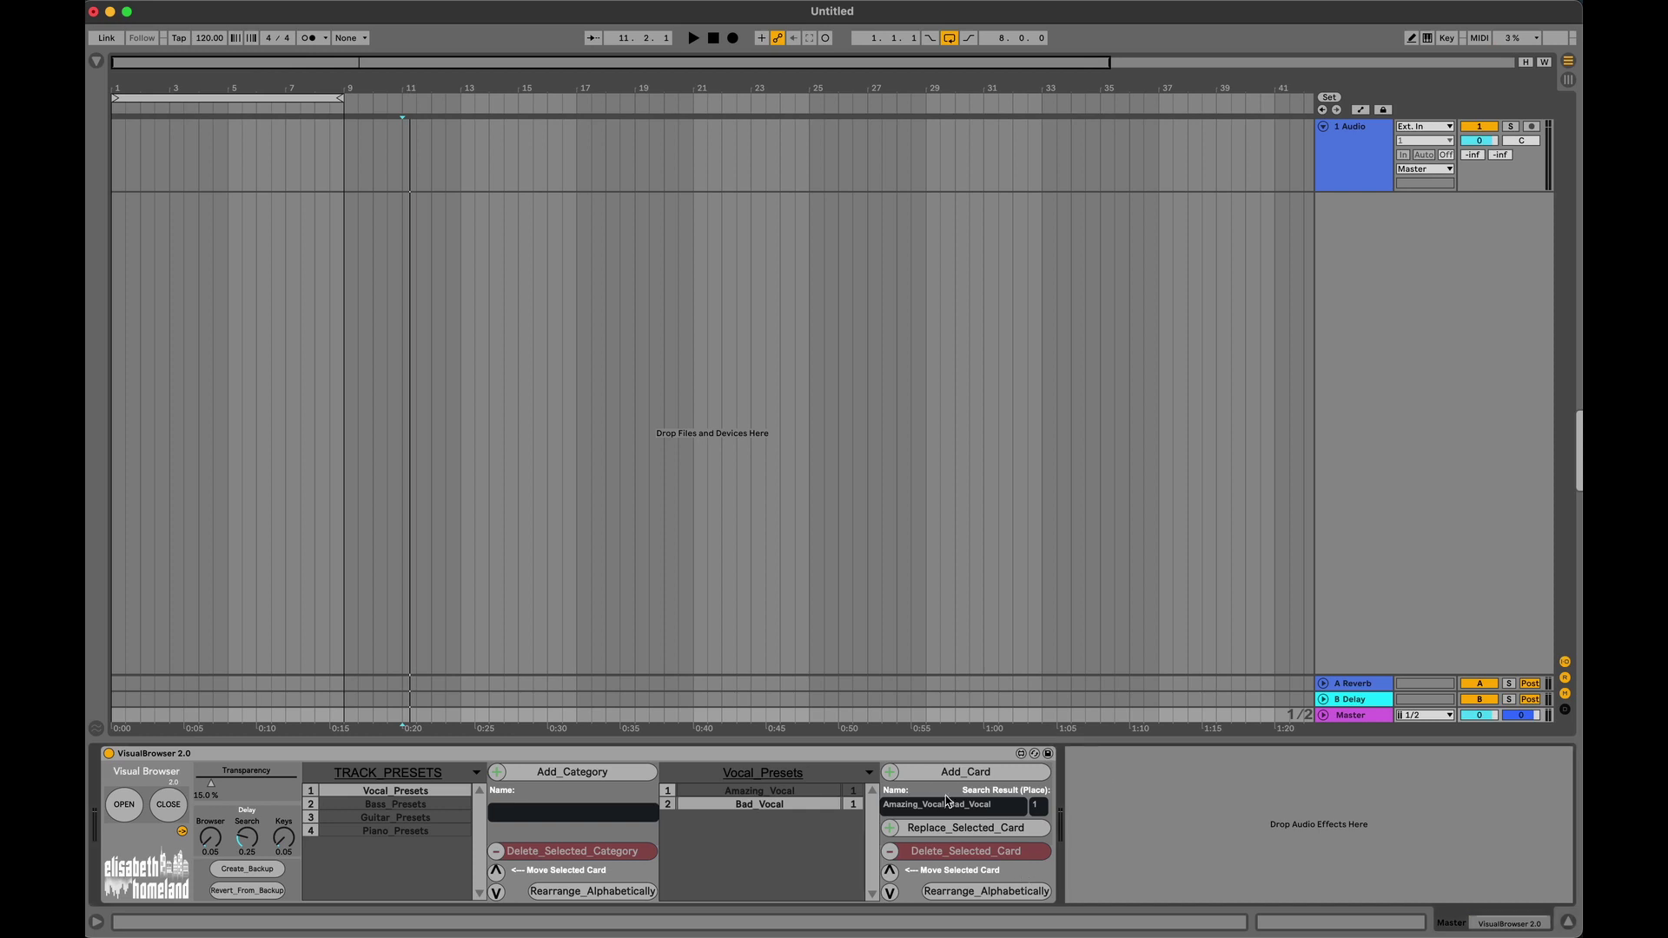
Step: Clear the name field, add Utility as a Vocal_Presets card, and open the Visual Browser overlay
{"action": "key", "text": "BackSpace"}
{"action": "key", "text": "BackSpace"}
{"action": "key", "text": "BackSpace"}
{"action": "type", "text": "Uti"}
{"action": "left_click", "coordinate": [919, 774]}
{"action": "left_click", "coordinate": [783, 823]}
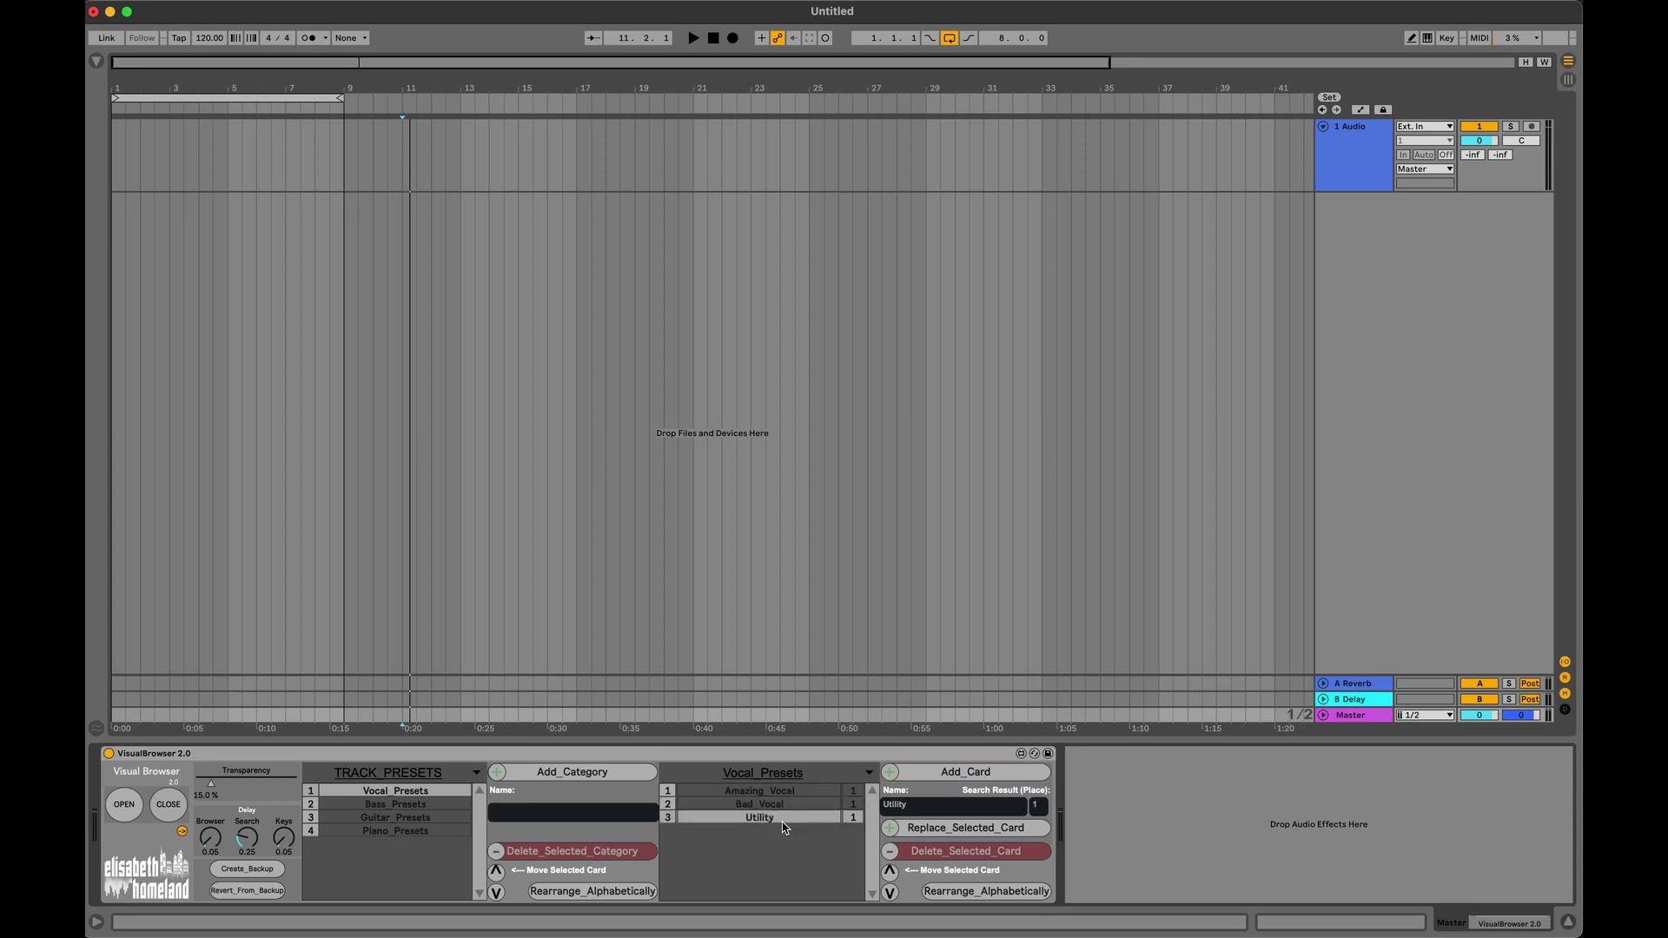
{"action": "left_click", "coordinate": [131, 803]}
Step: Load the Utility card from TRACK_PRESETS, adding CV Utility, and reveal it in the browser
{"action": "left_click", "coordinate": [1088, 24]}
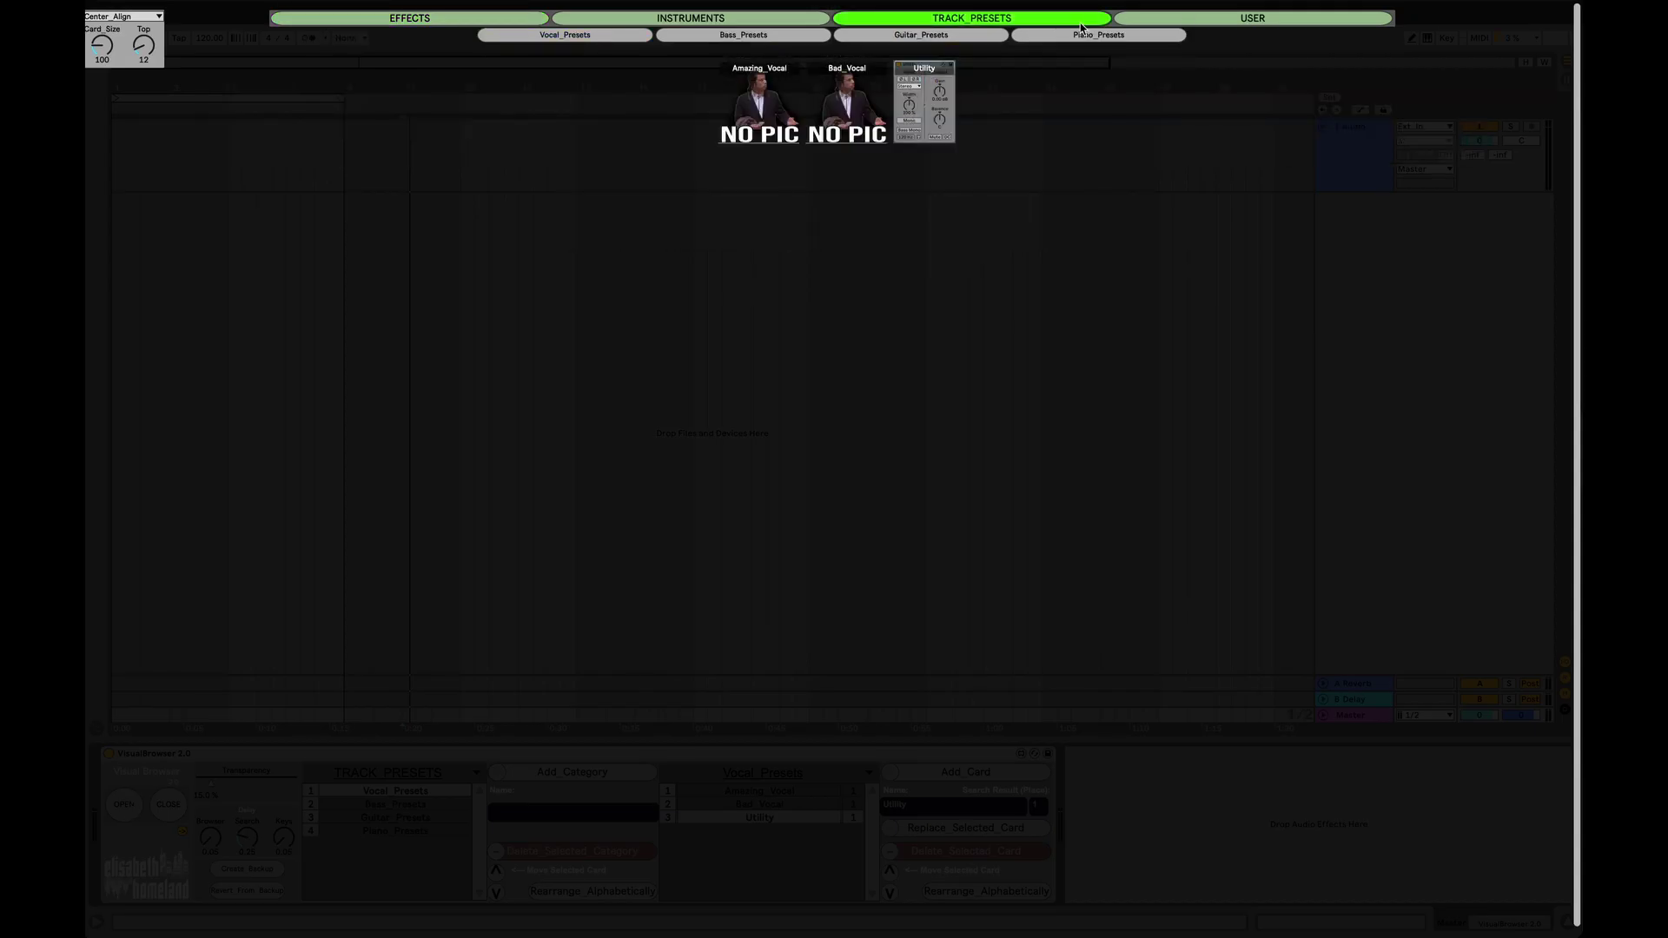
{"action": "left_click", "coordinate": [935, 117]}
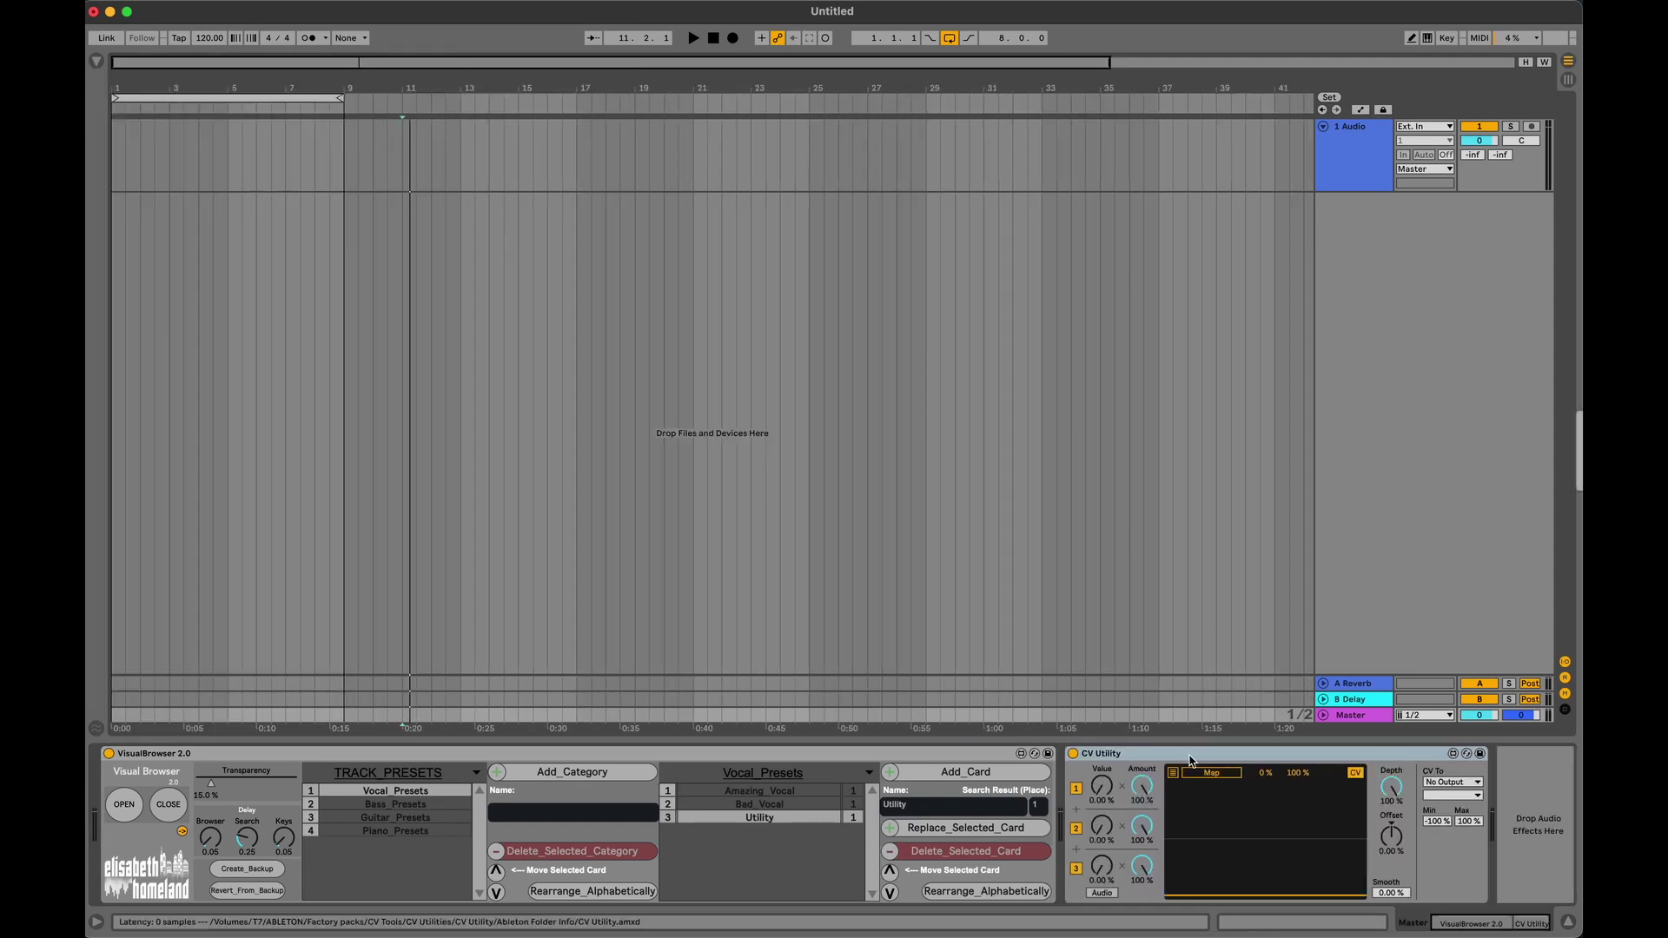
{"action": "left_click", "coordinate": [1190, 760]}
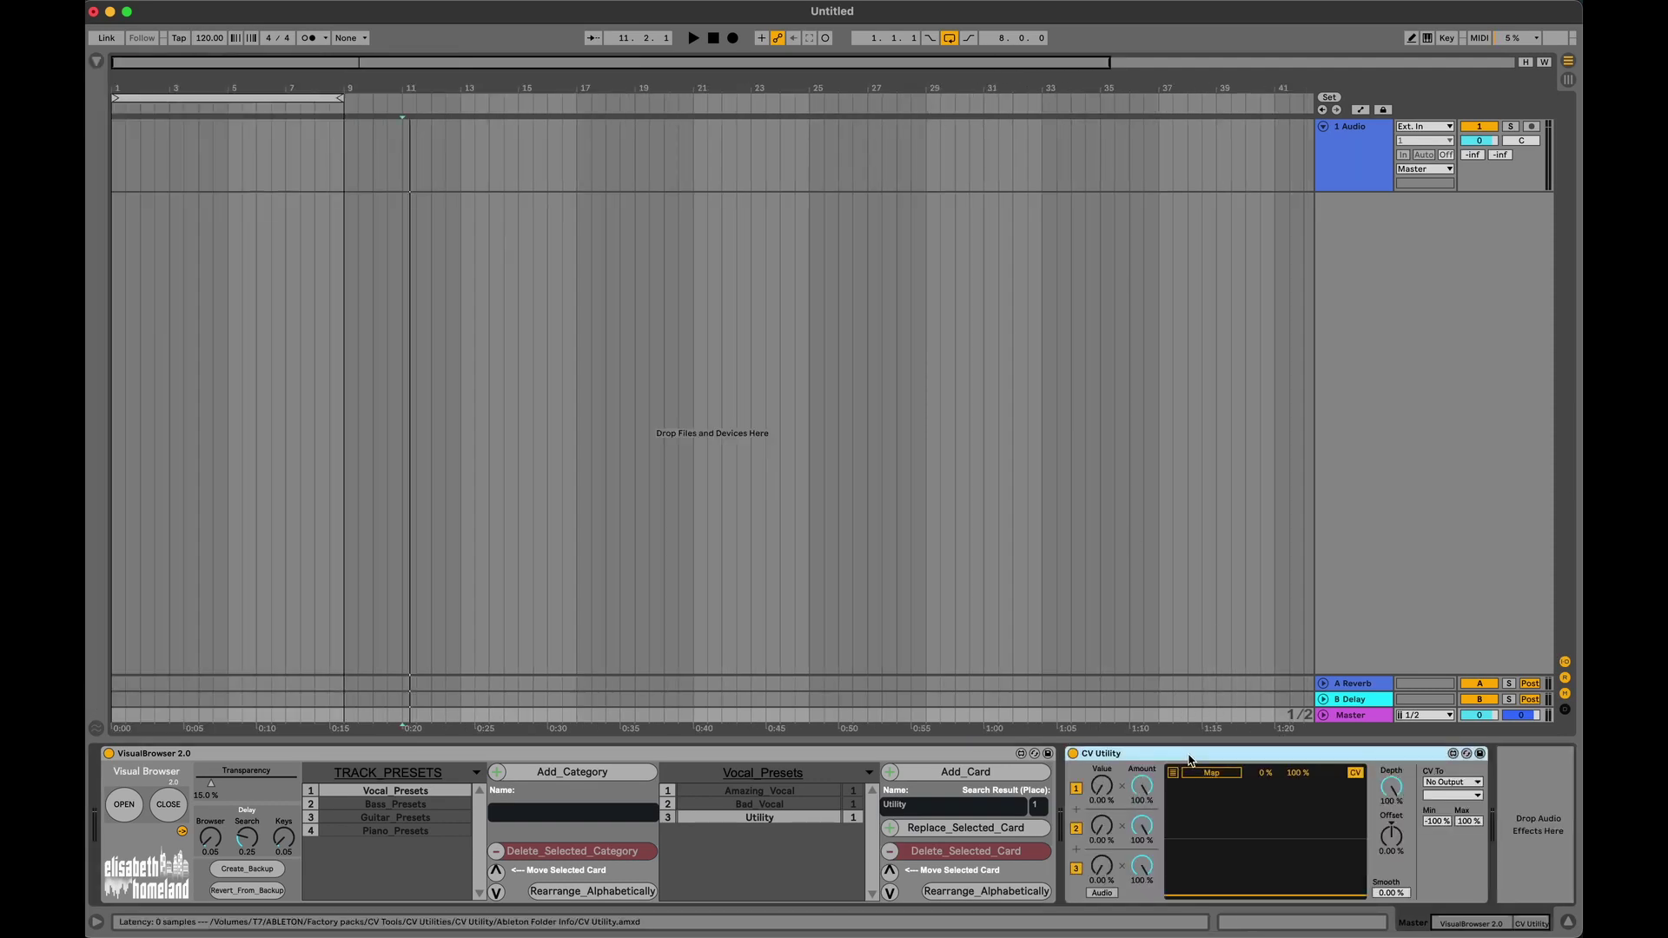
{"action": "key", "text": "super+alt+b"}
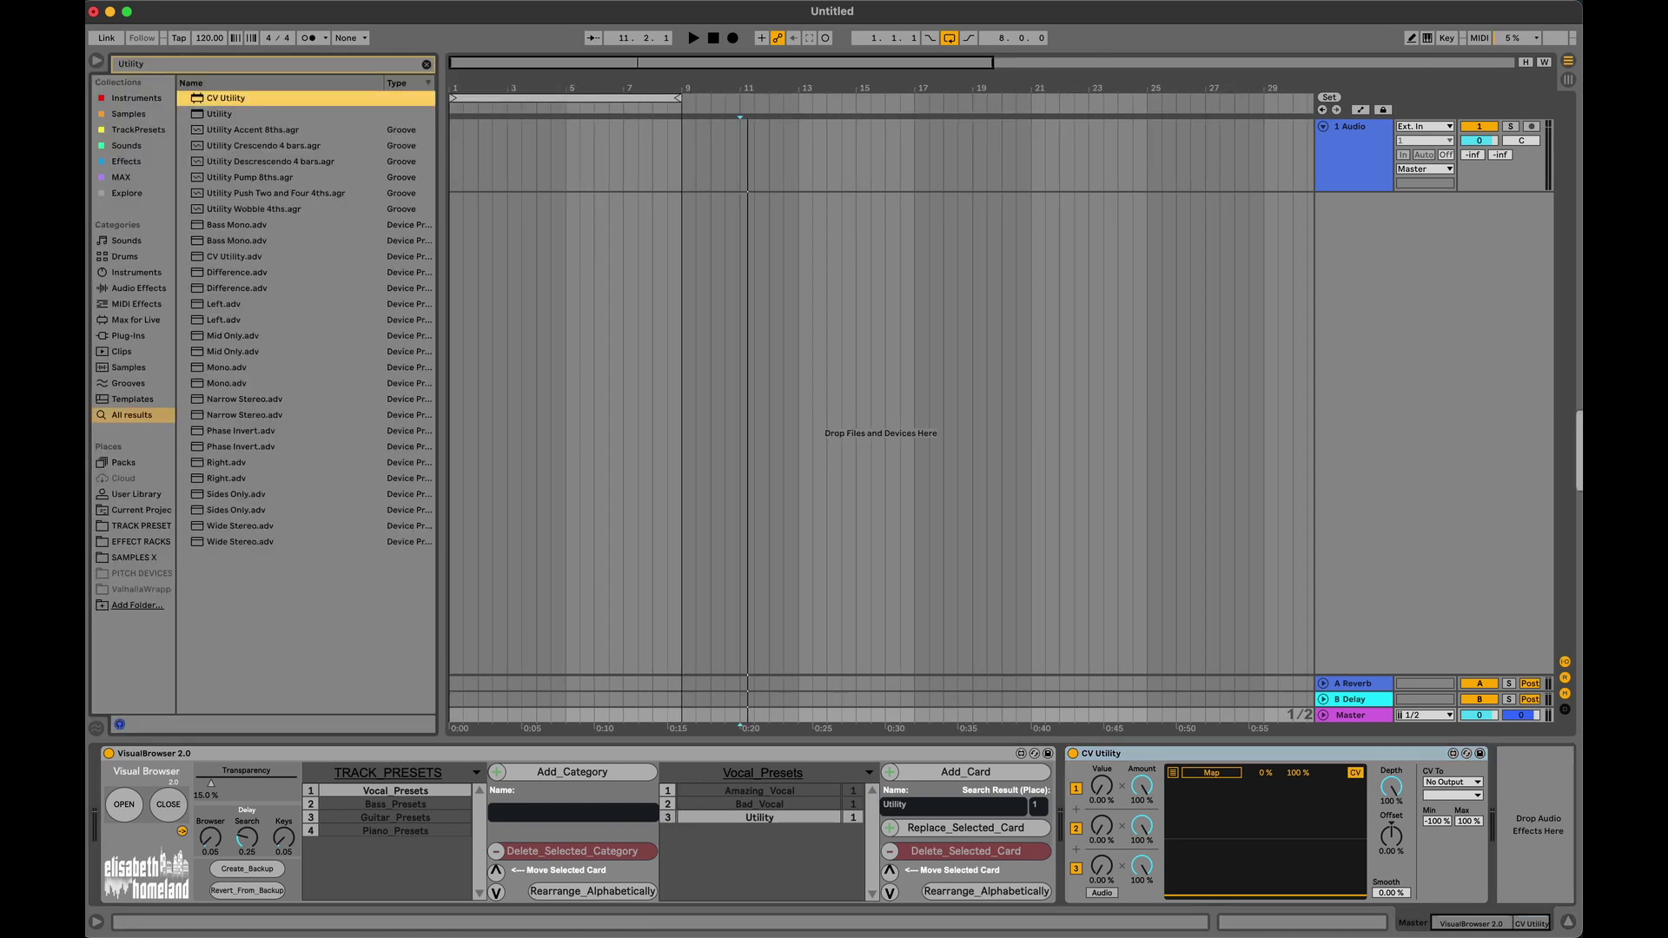
Step: Delete the CV Utility device and hide the browser panel
{"action": "left_click", "coordinate": [1393, 754]}
{"action": "key", "text": "Delete"}
{"action": "key", "text": "super+alt+b"}
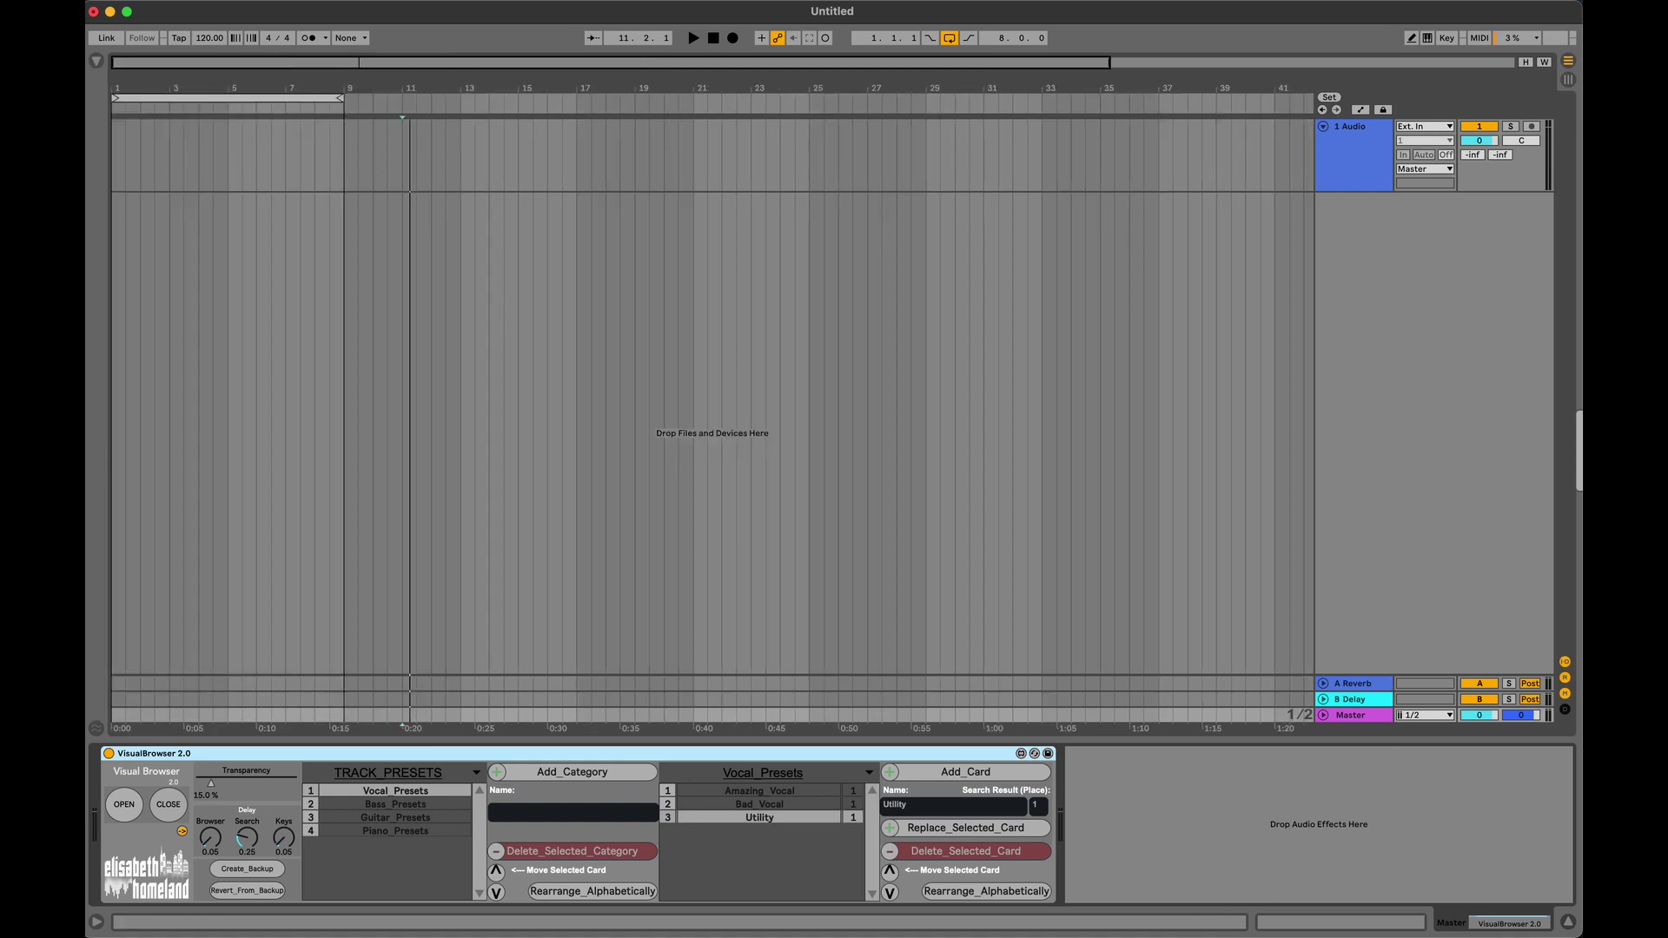
Step: Set Search Result (Place) to 2 and apply it to the Utility card with Replace_Selected_Card
{"action": "left_click", "coordinate": [990, 806]}
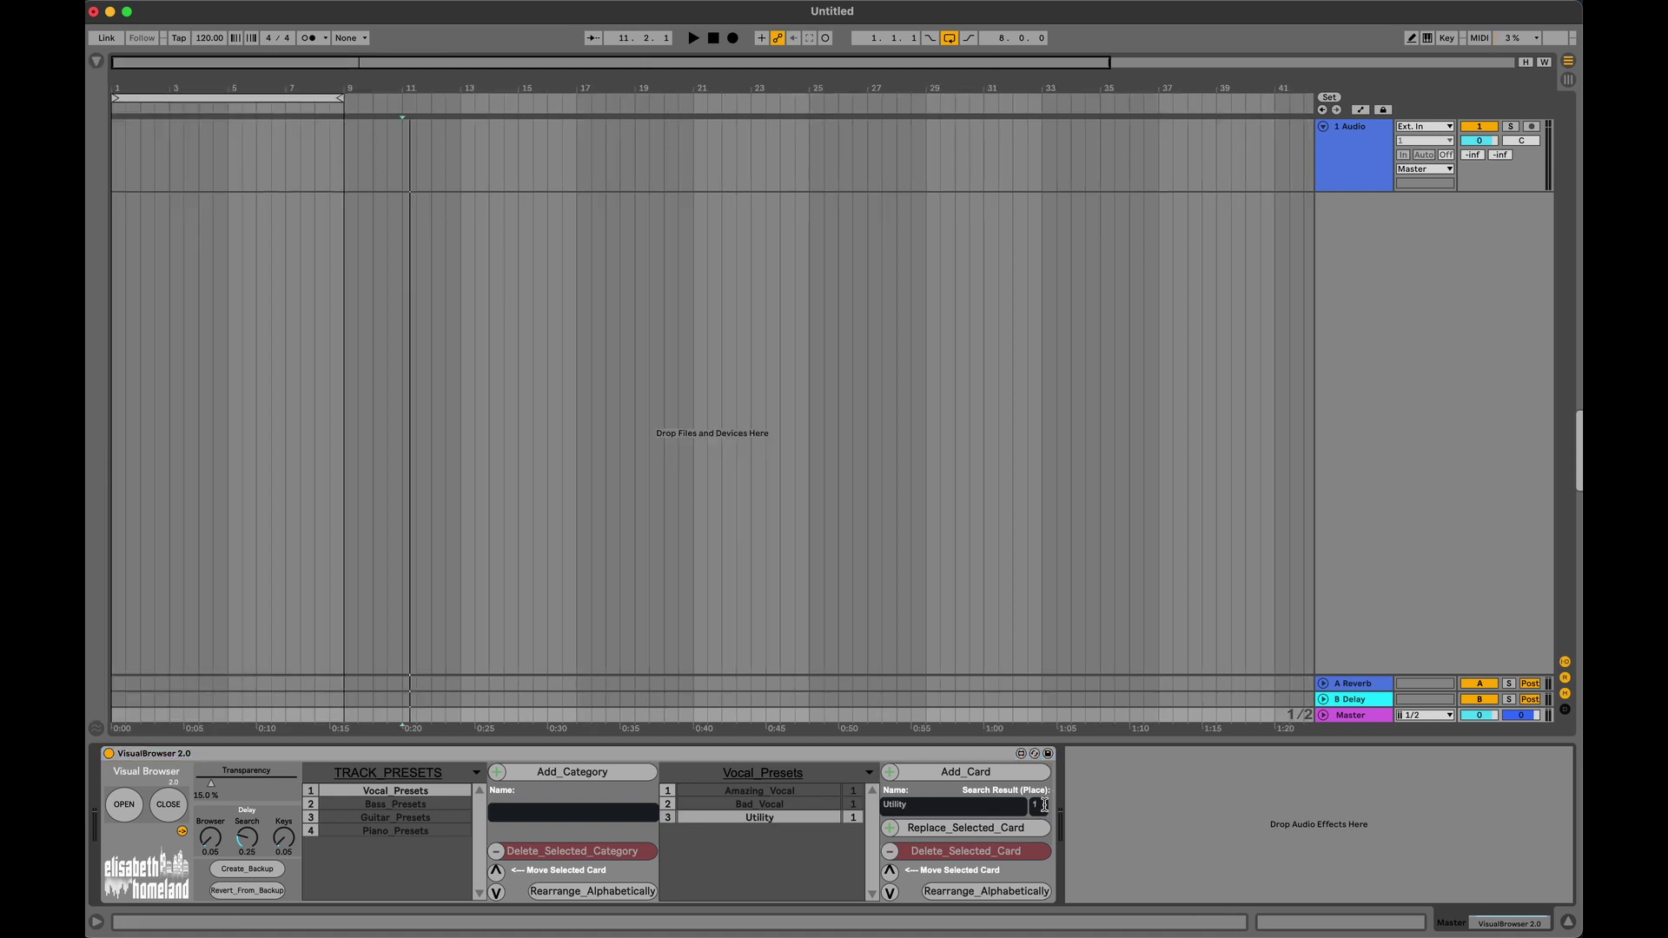
{"action": "type", "text": "2"}
{"action": "left_click", "coordinate": [1094, 797]}
{"action": "left_click", "coordinate": [781, 820]}
{"action": "left_click", "coordinate": [962, 833]}
Step: Reload the Utility card from TRACK_PRESETS to add a plain Utility device, and reveal it in the browser
{"action": "left_click", "coordinate": [131, 807]}
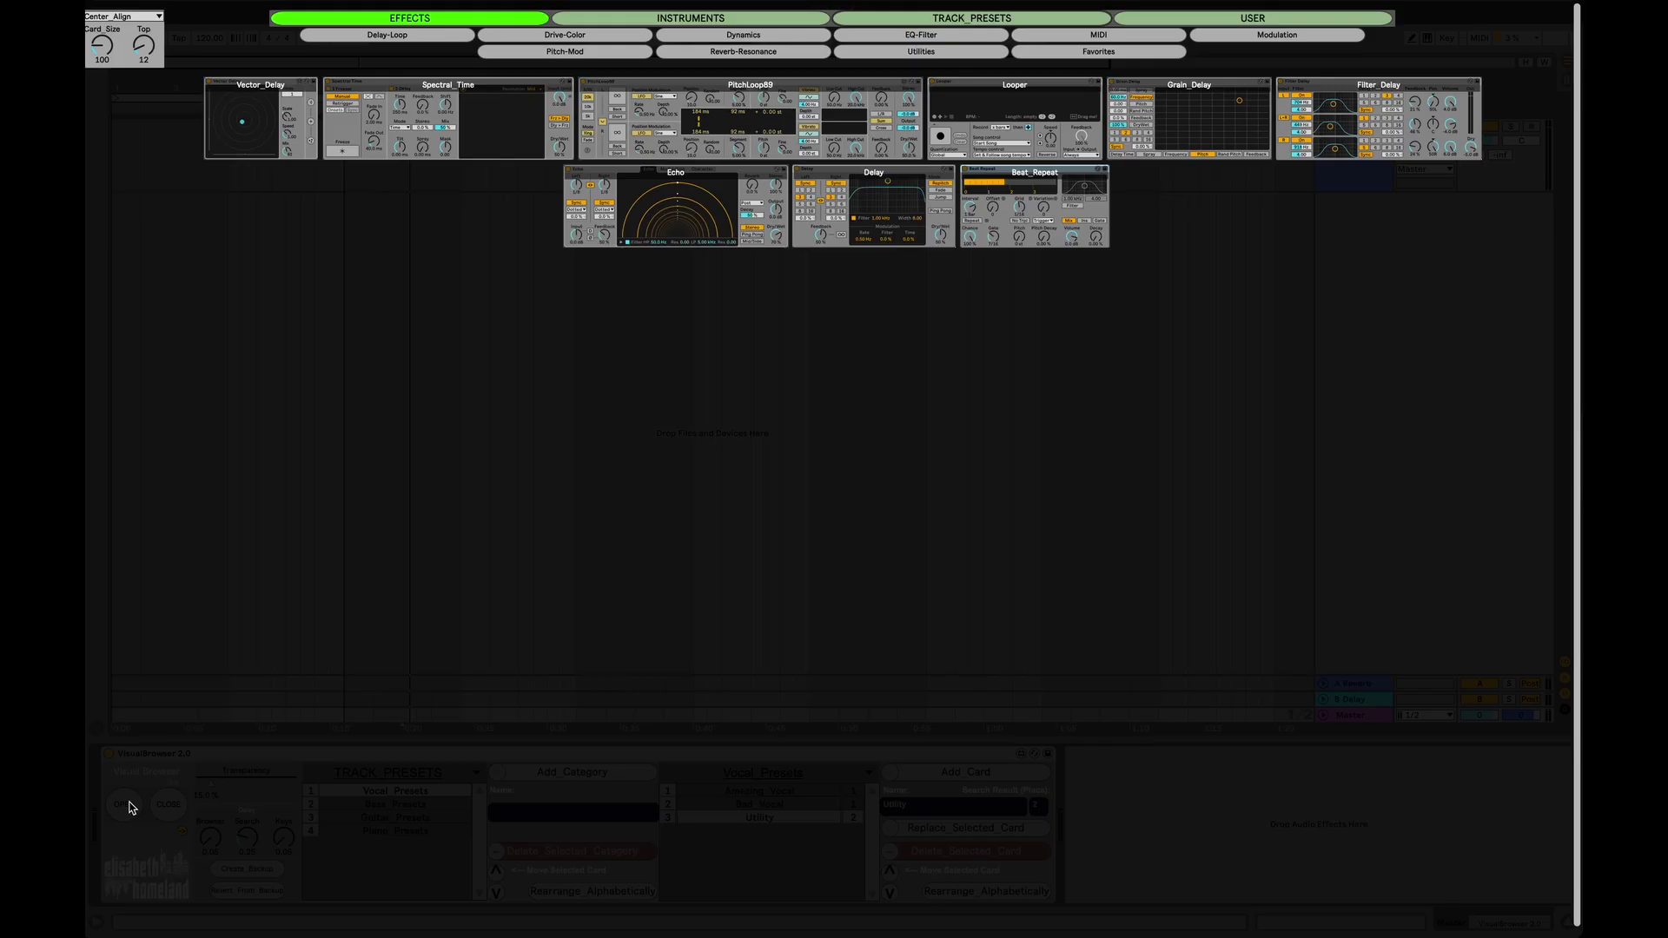
{"action": "left_click", "coordinate": [1056, 17]}
{"action": "left_click", "coordinate": [927, 106]}
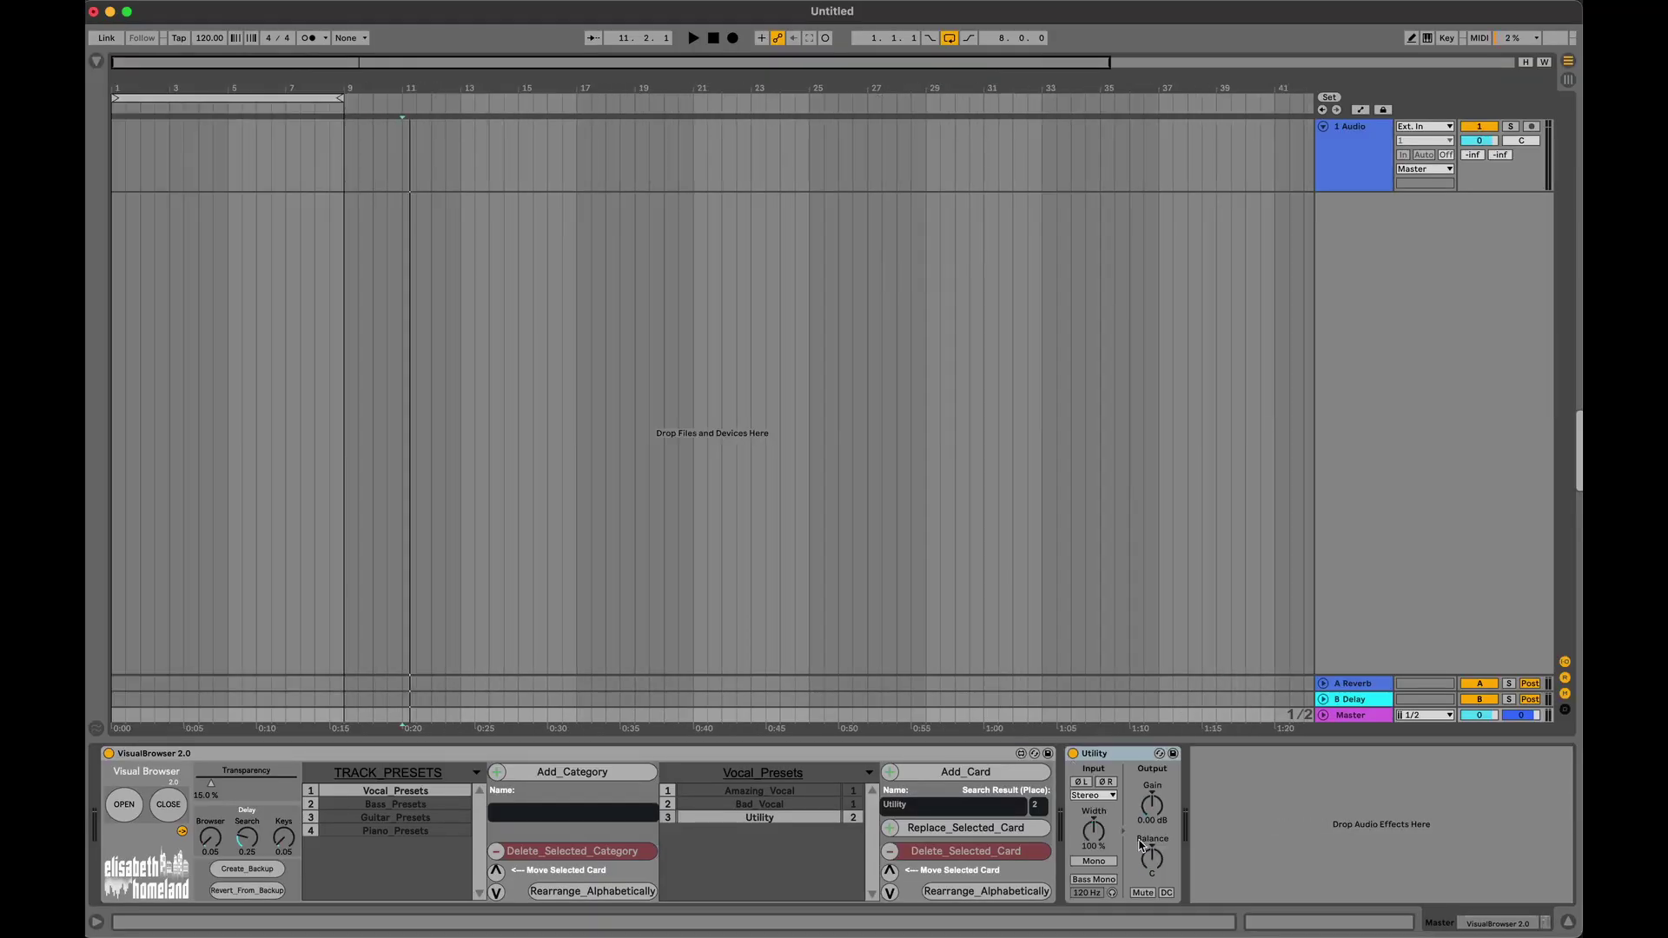
{"action": "key", "text": "ctrl+alt+b"}
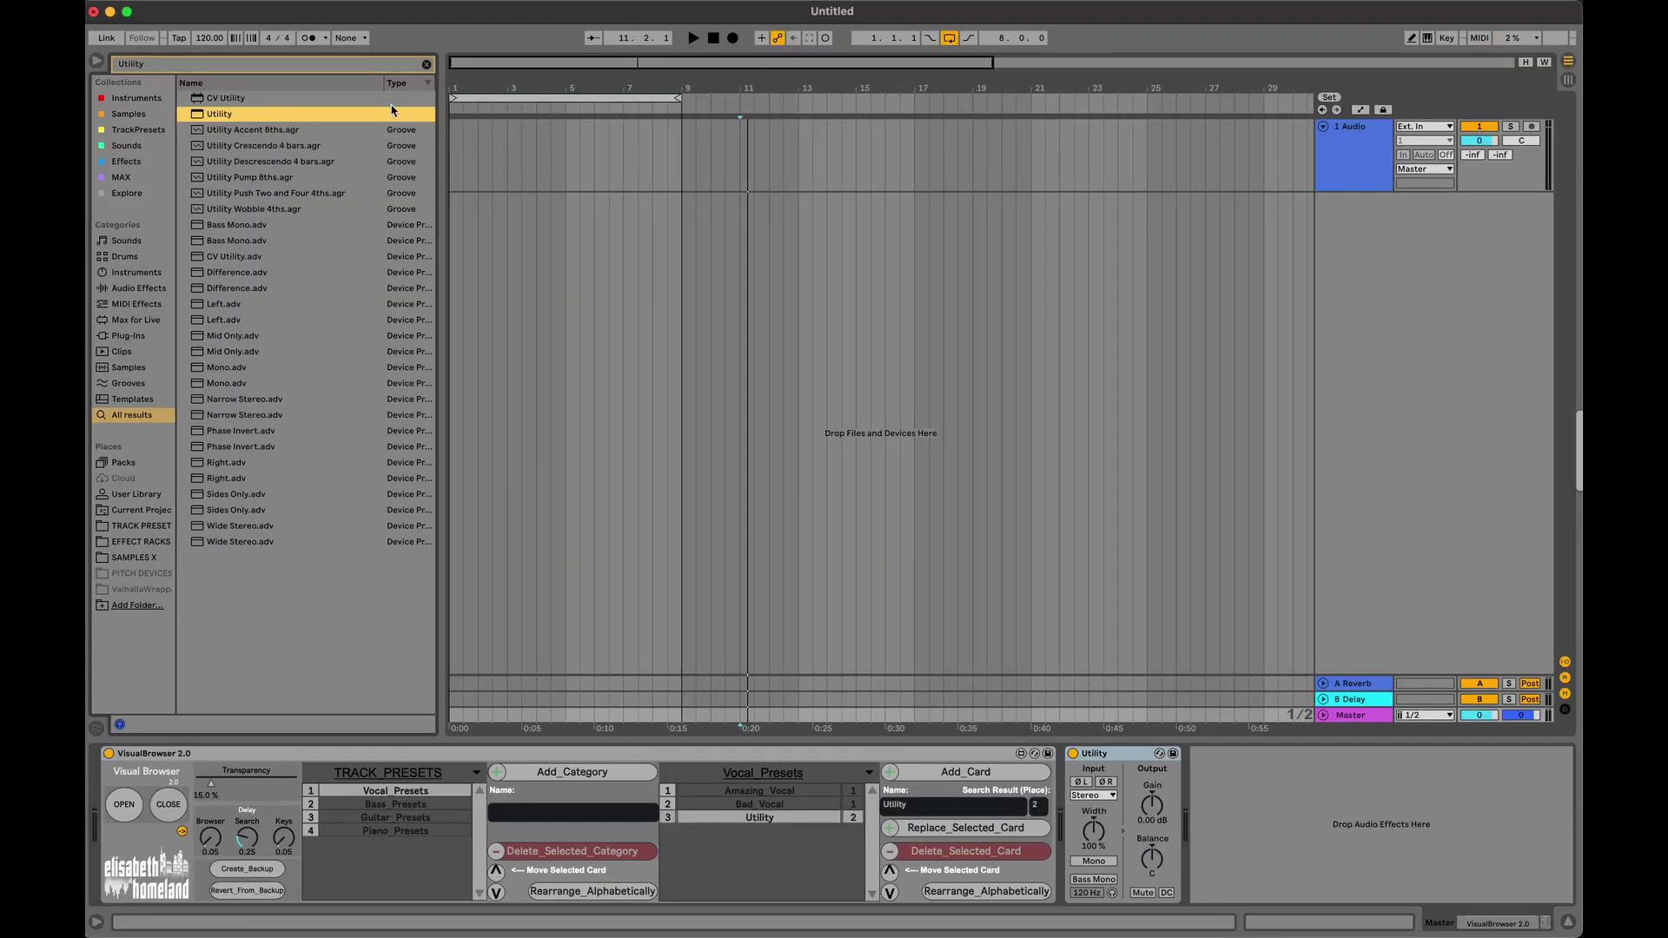
Step: Move Utility to the top of Vocal_Presets, move Bass_Presets then Piano_Presets to the top, and open the Visual Browser
{"action": "left_click", "coordinate": [748, 851]}
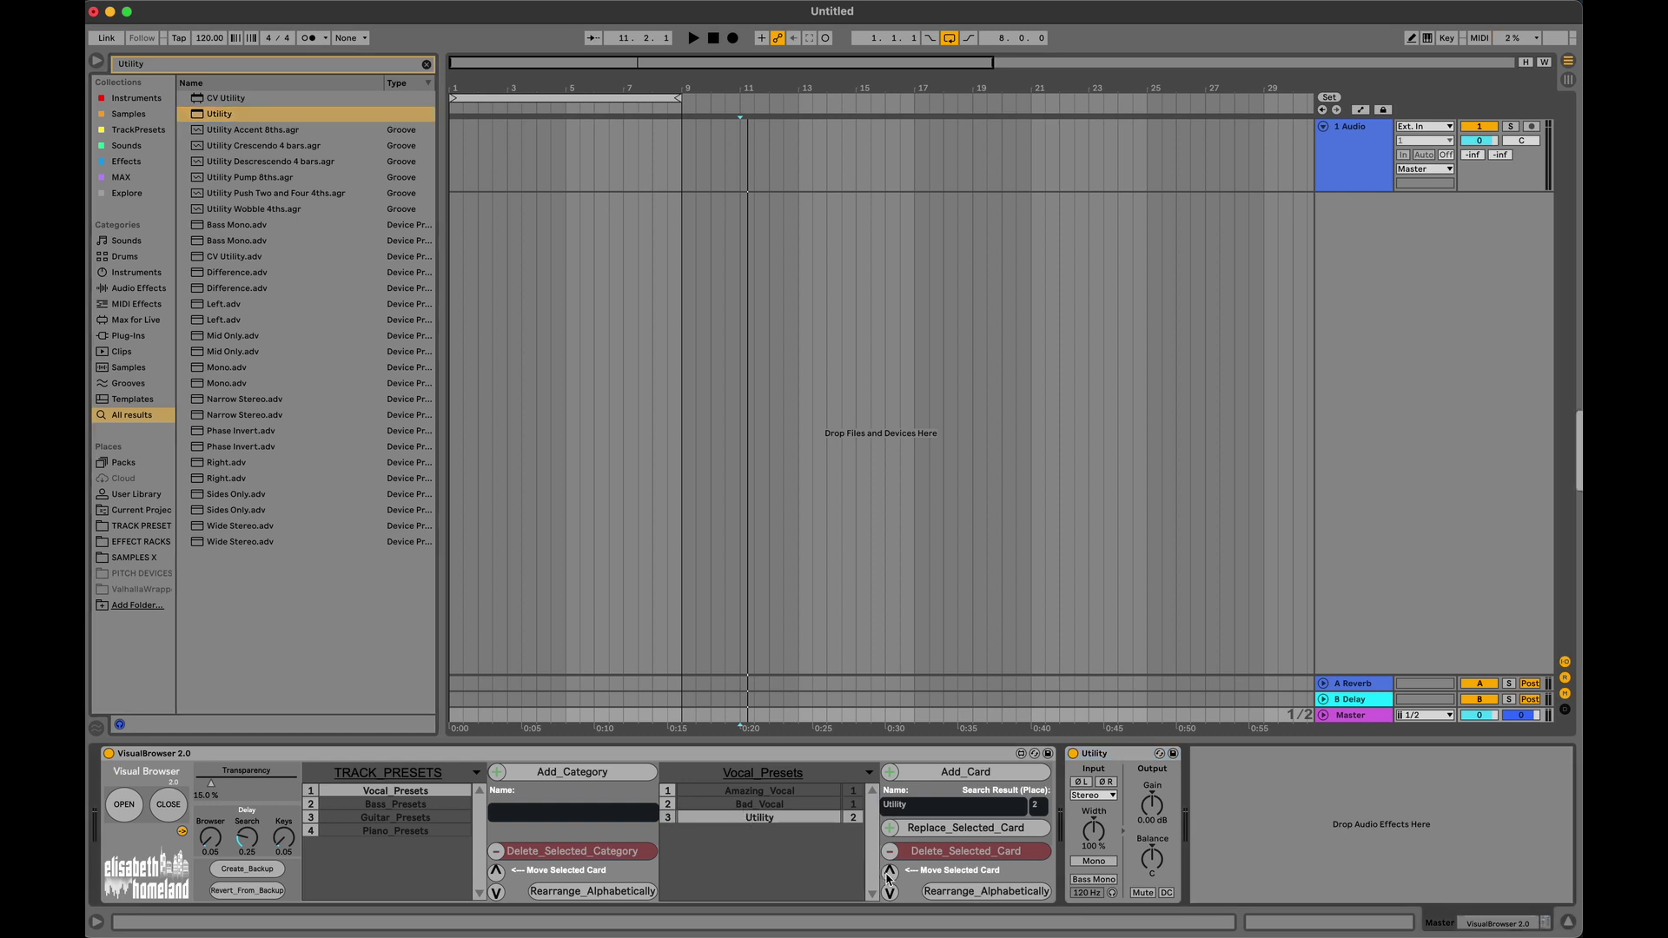
{"action": "left_click", "coordinate": [891, 872]}
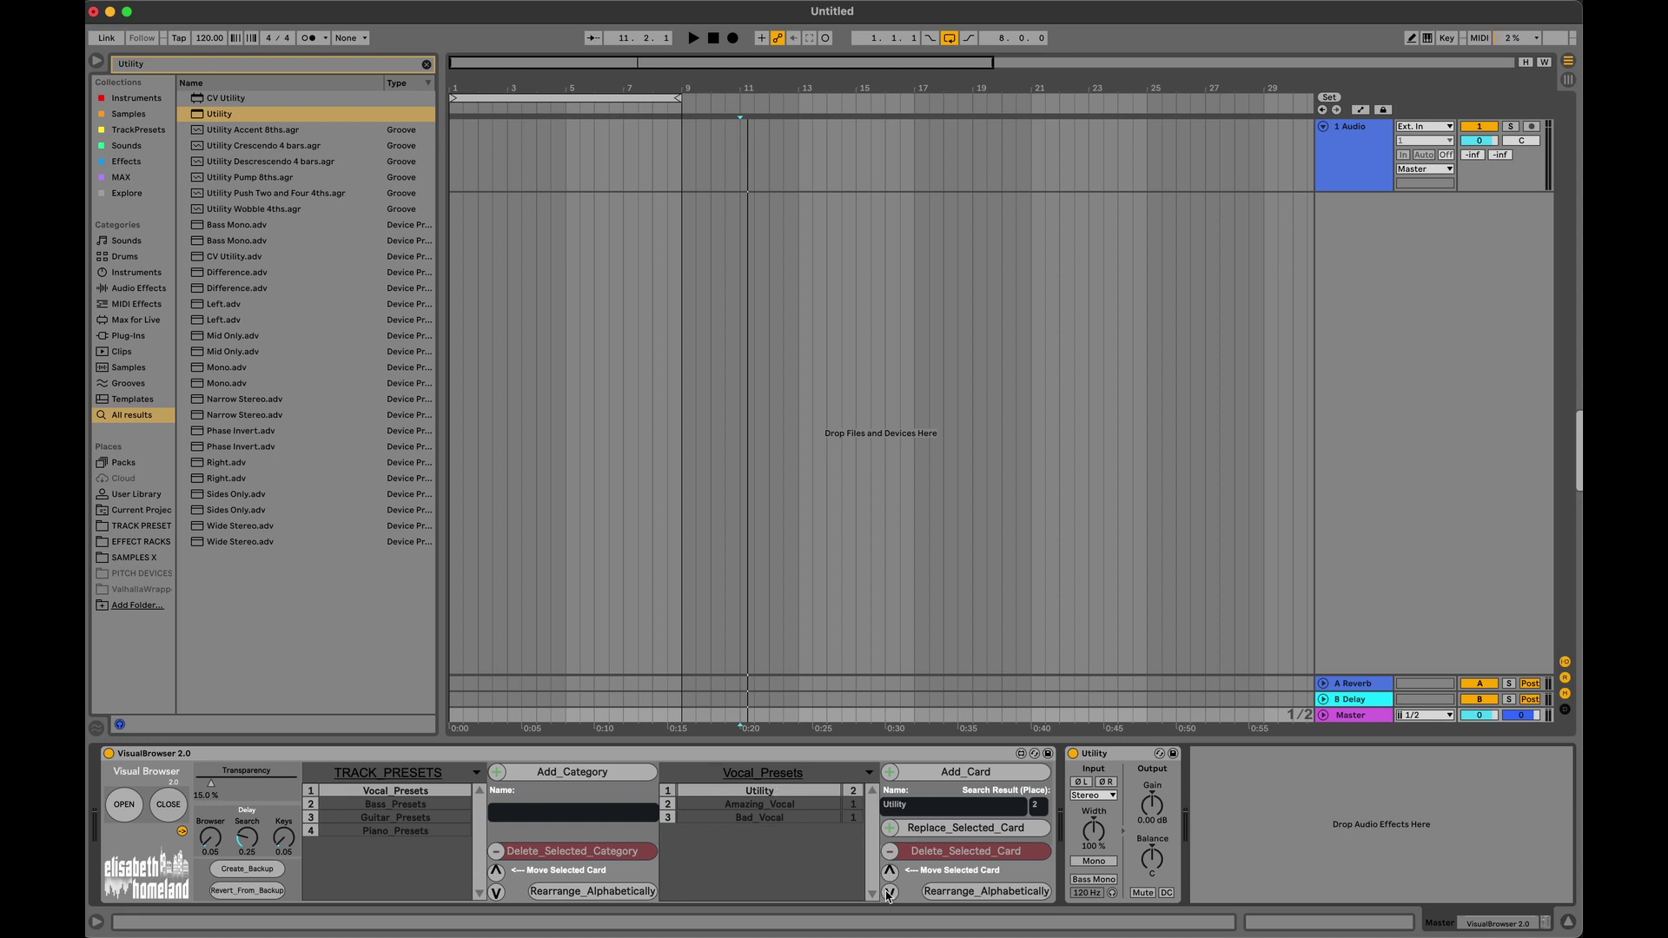
{"action": "left_click", "coordinate": [421, 805]}
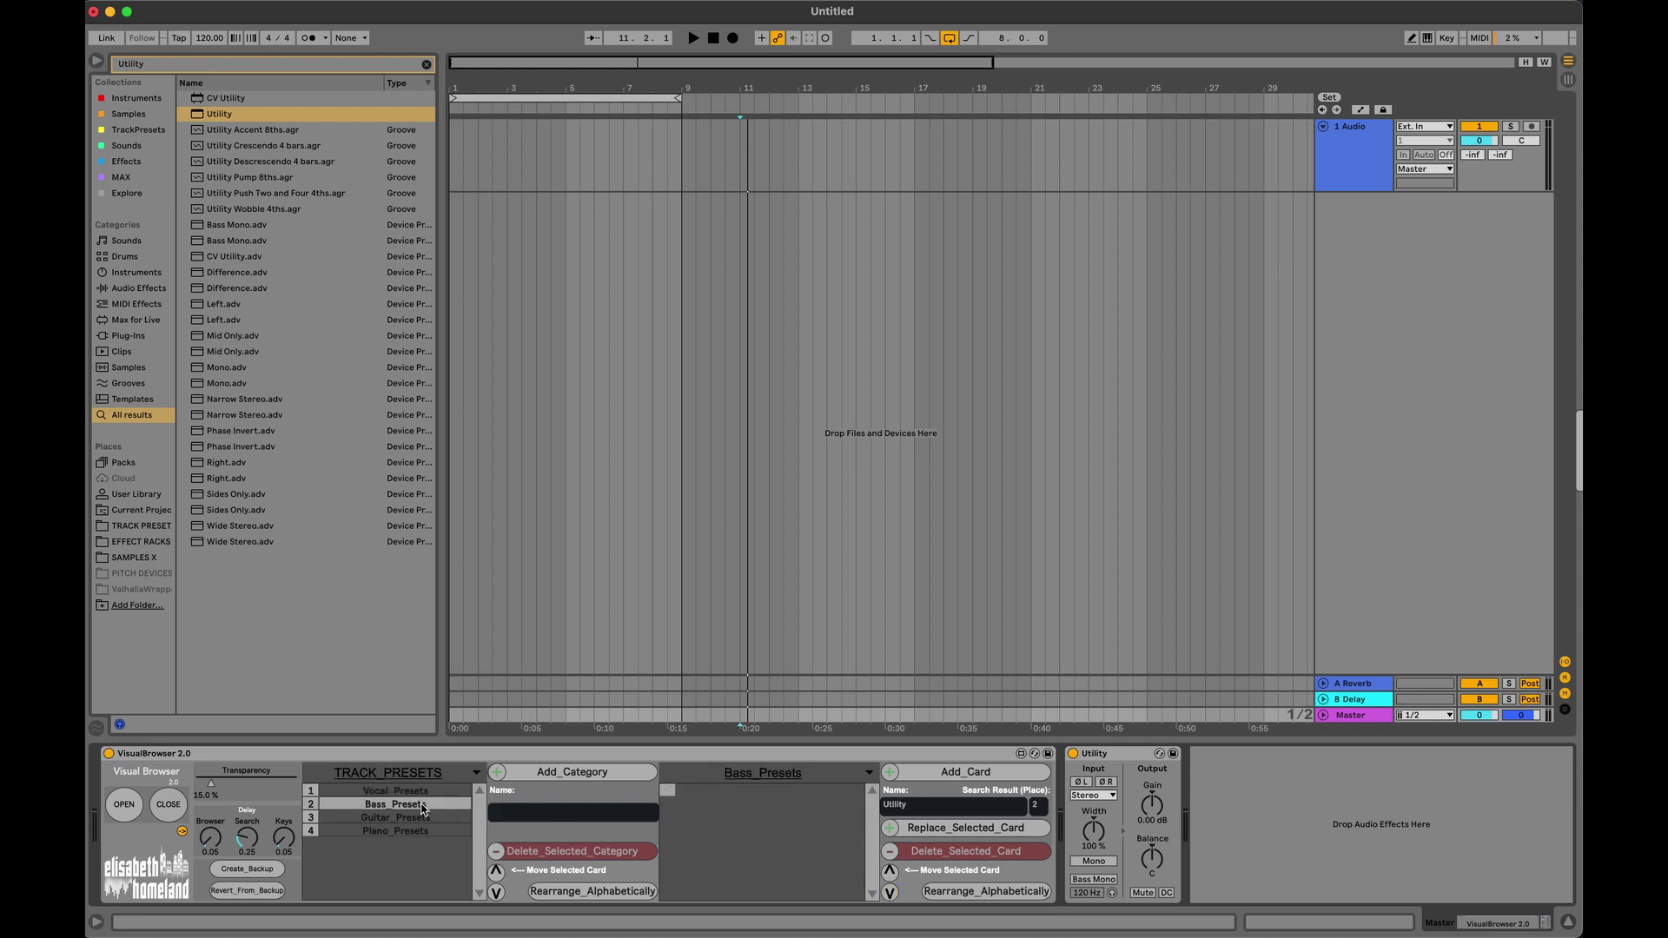
{"action": "left_click", "coordinate": [495, 871]}
{"action": "left_click", "coordinate": [425, 834]}
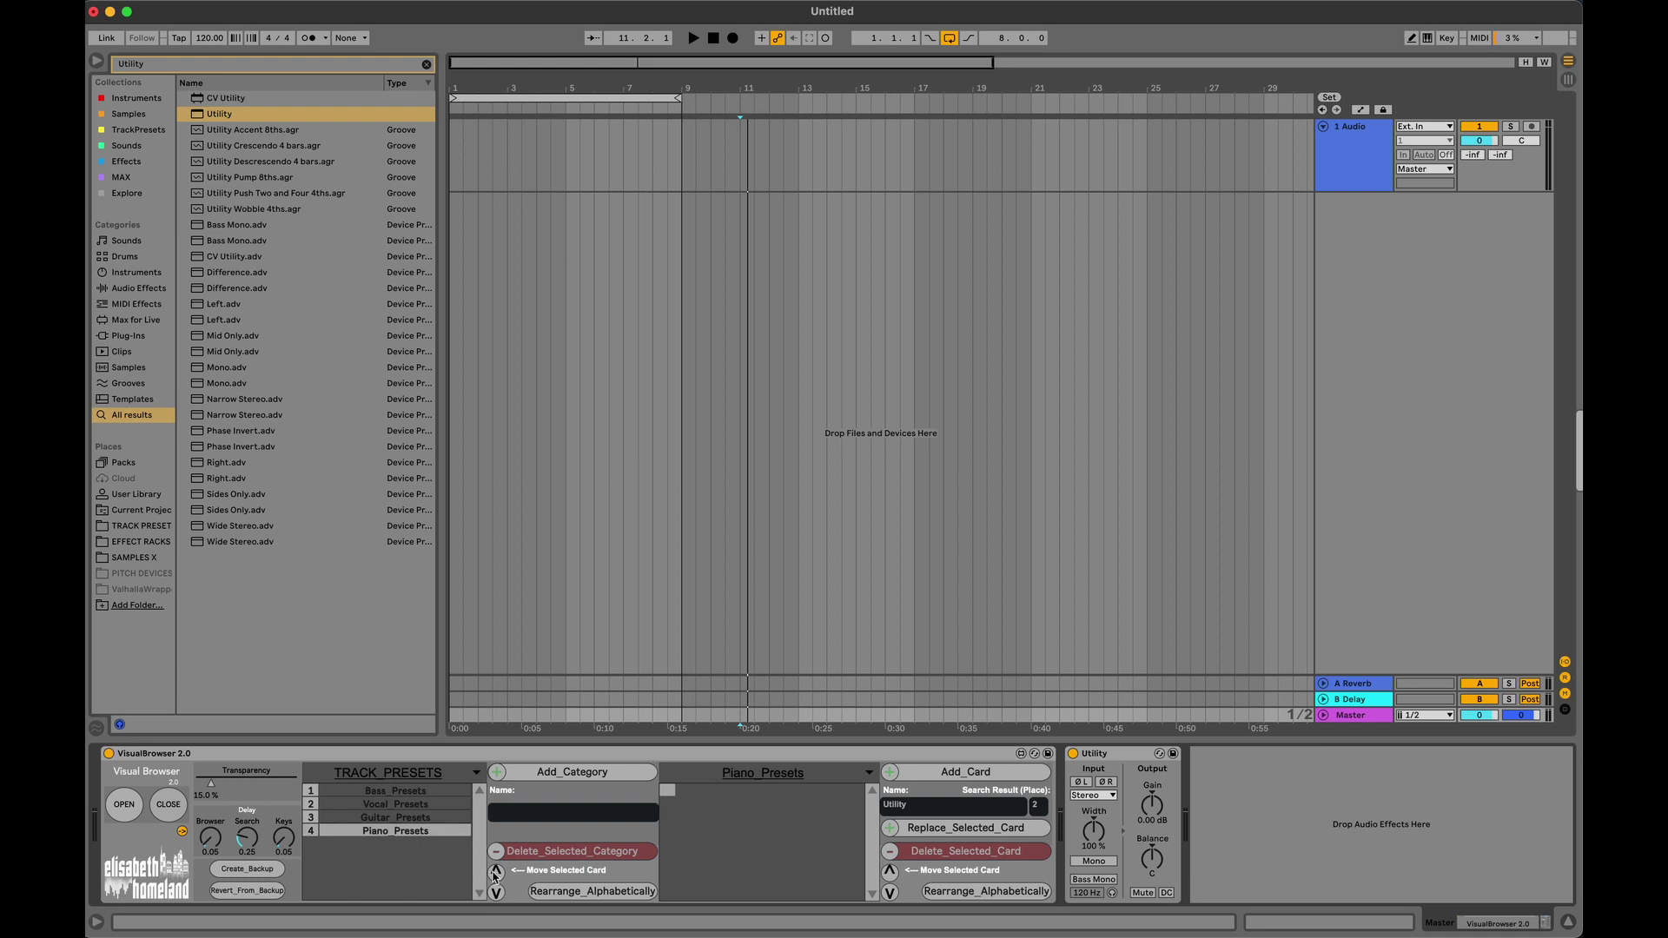
{"action": "left_click", "coordinate": [496, 872]}
{"action": "left_click", "coordinate": [496, 872]}
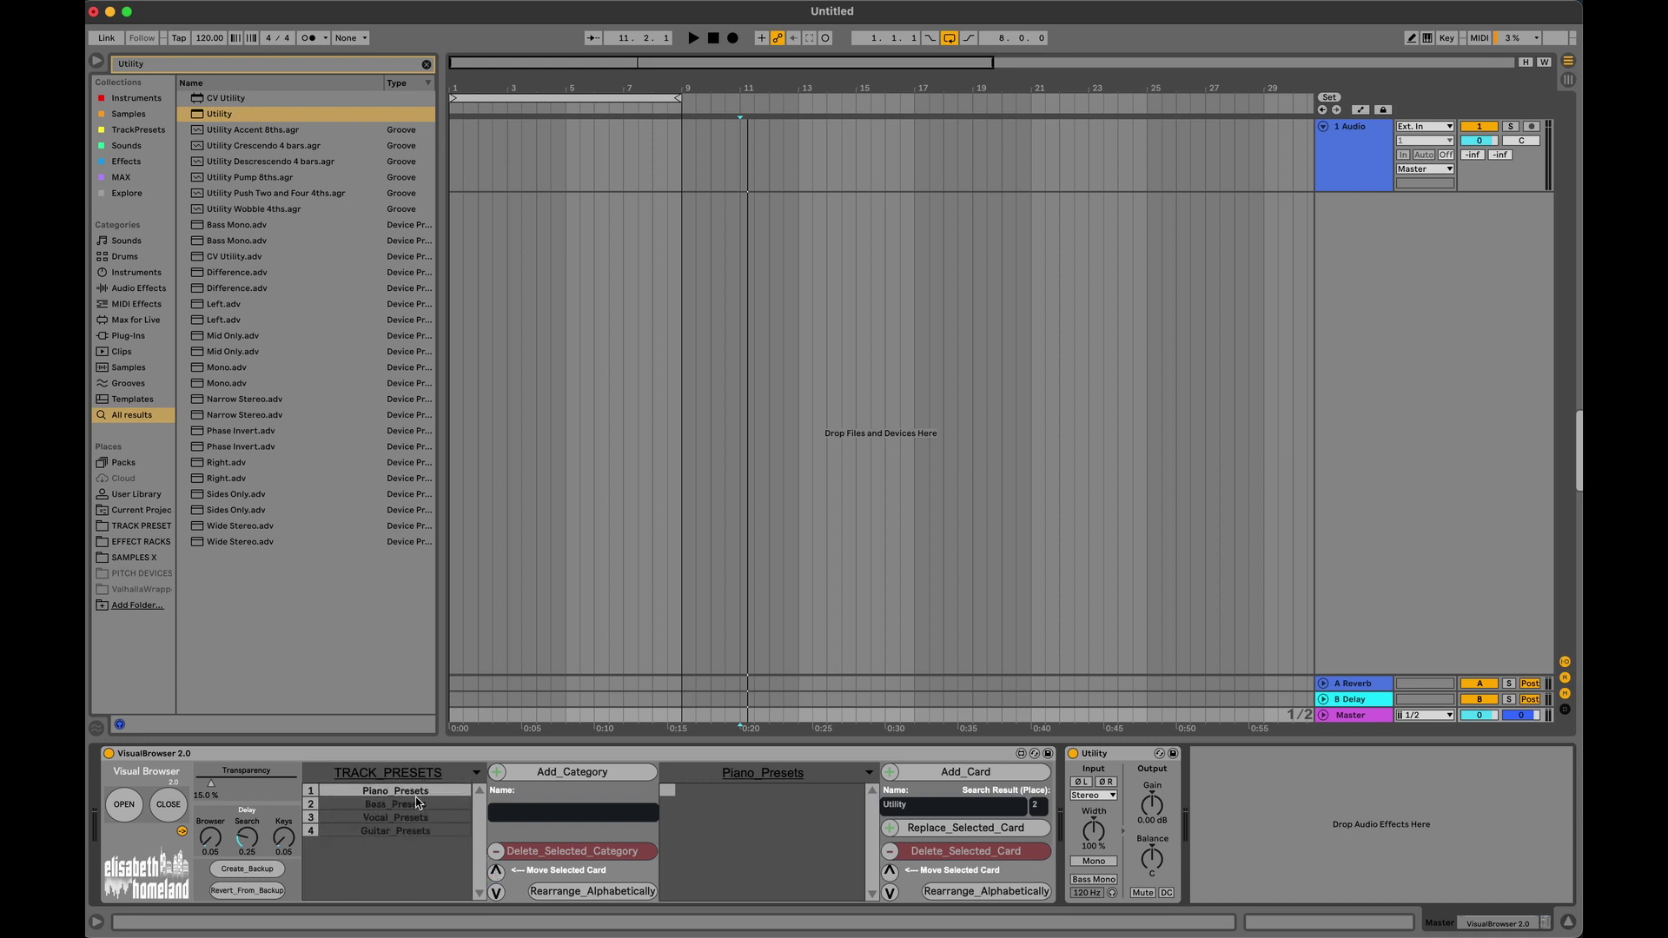
{"action": "left_click", "coordinate": [122, 808]}
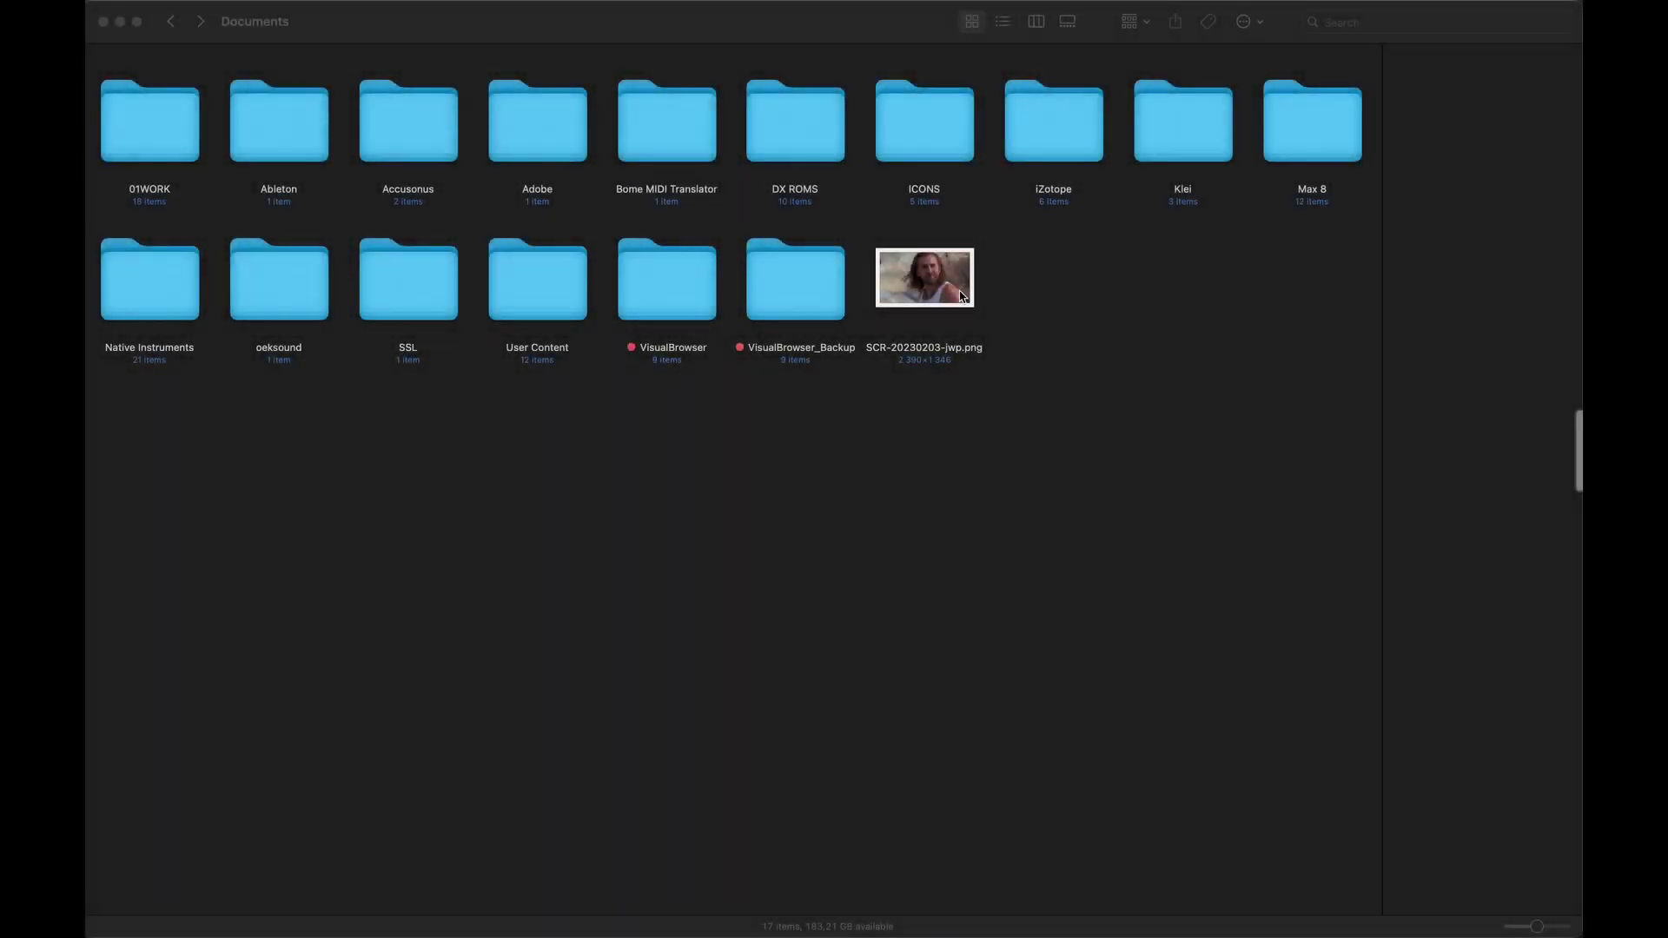
Step: Rename the screenshot PNG to Amazing_Vocal
{"action": "left_click", "coordinate": [956, 287]}
{"action": "right_click", "coordinate": [959, 285]}
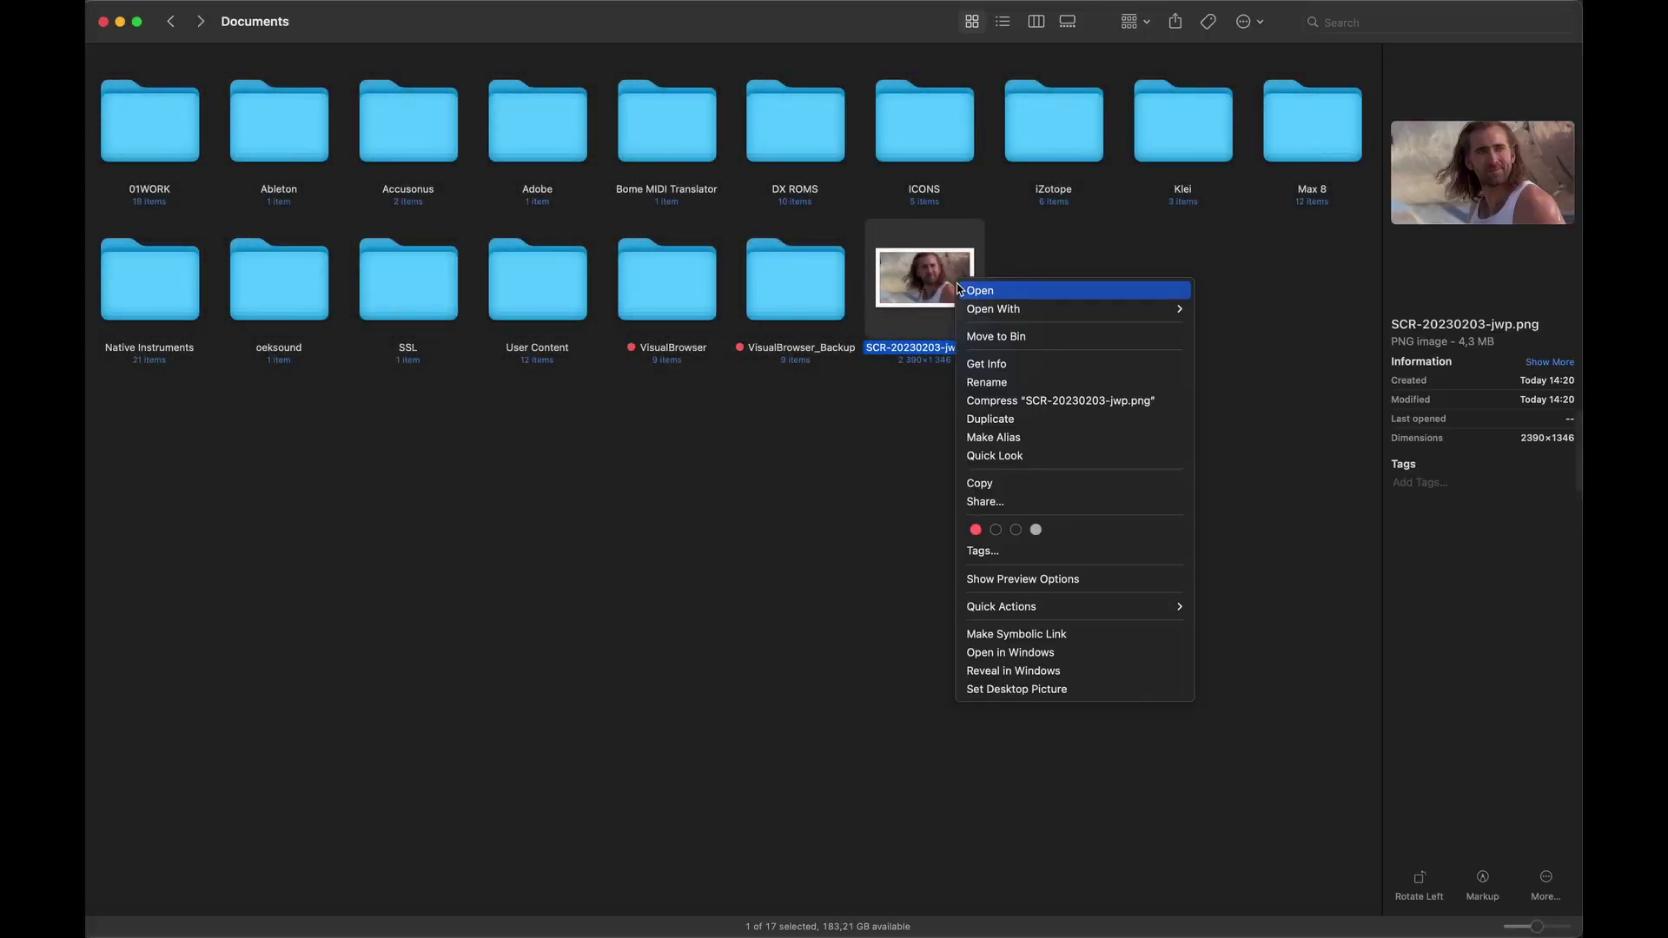
{"action": "left_click", "coordinate": [1010, 384]}
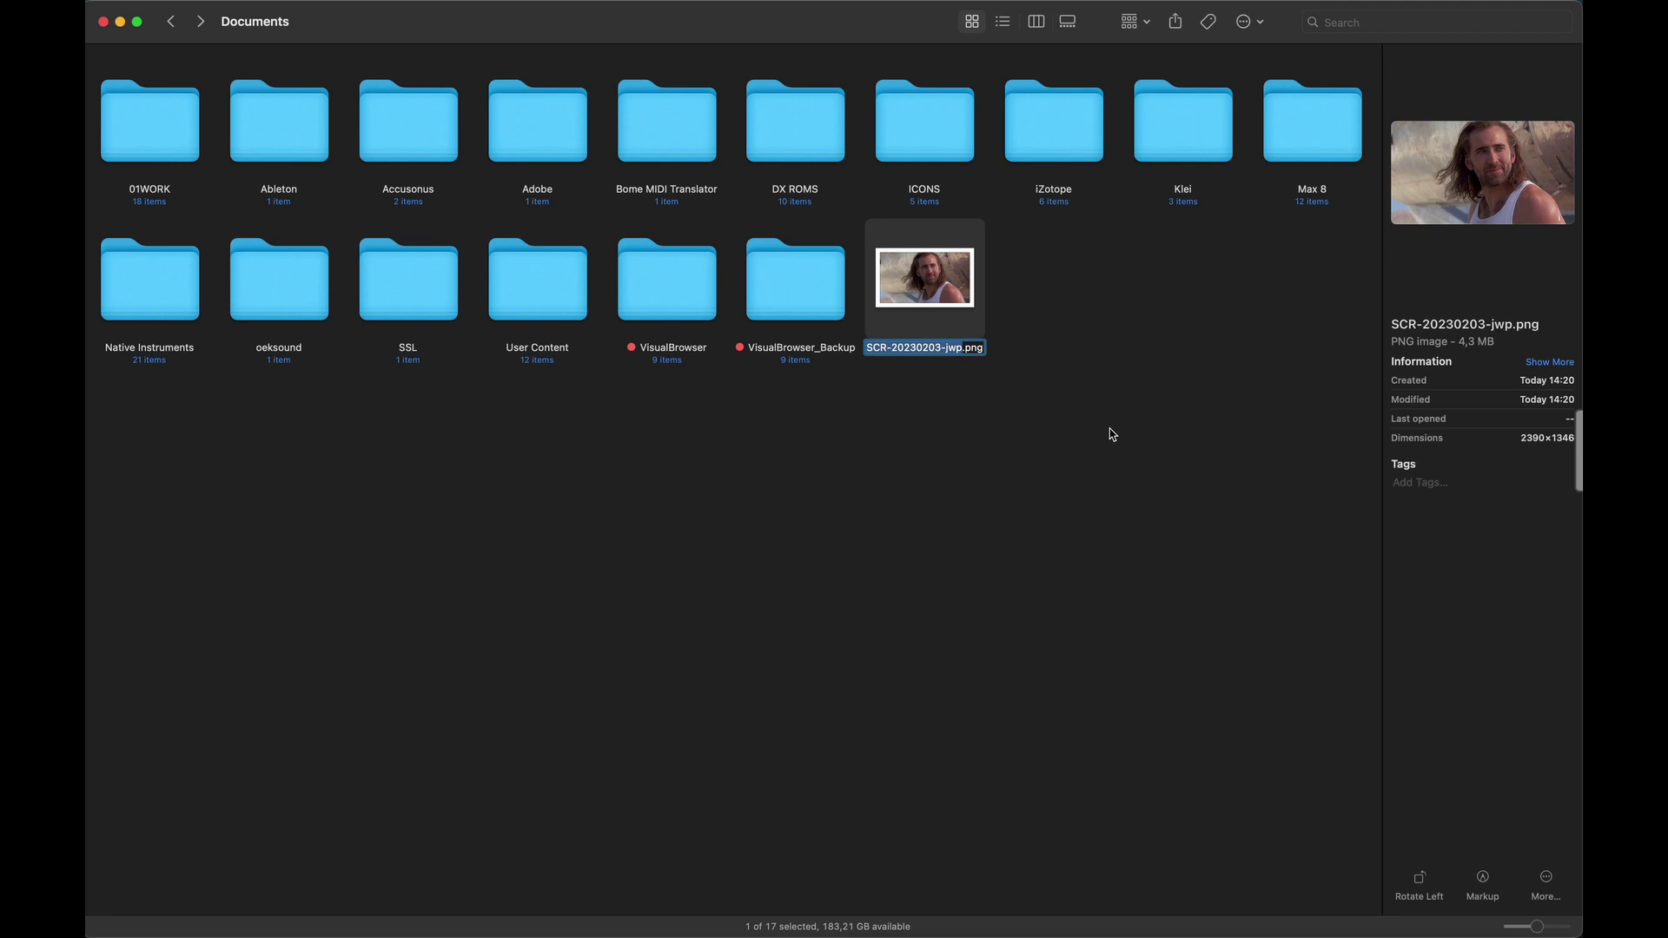
{"action": "type", "text": "Amazing_Vocal"}
{"action": "left_click", "coordinate": [1121, 443]}
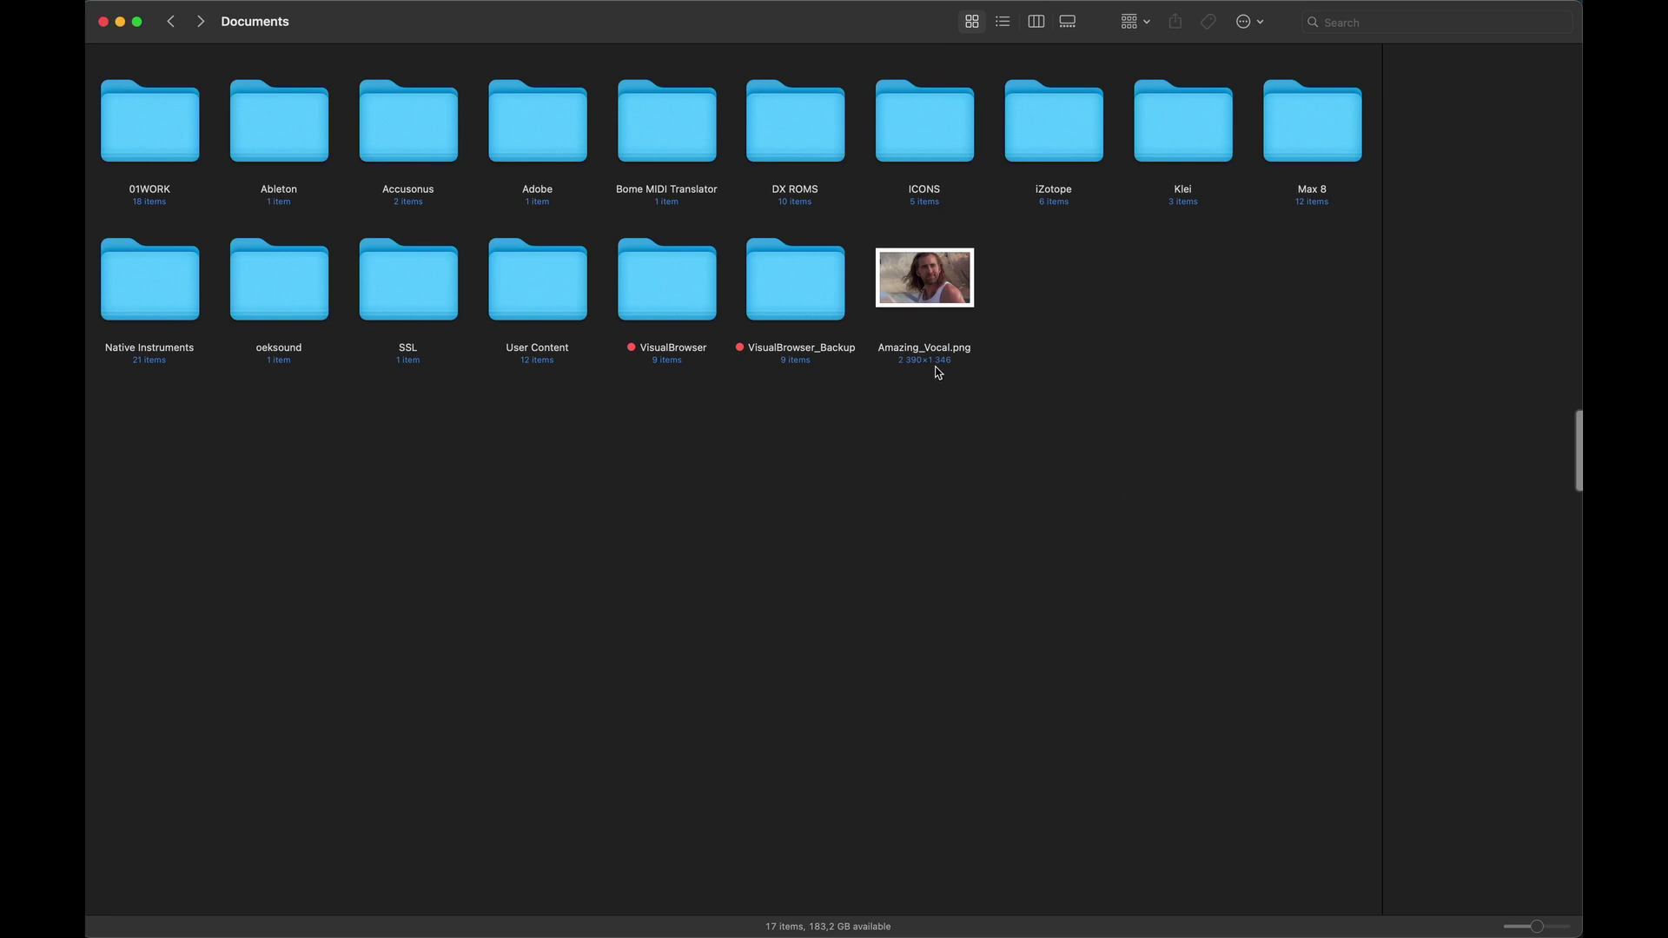
Step: Move Amazing_Vocal.png into VisualBrowser > TRACK_PRESETS > Vocal_Presets and return to Live
{"action": "mouse_move", "coordinate": [941, 290]}
{"action": "left_mouse_down"}
{"action": "mouse_move", "coordinate": [680, 296]}
{"action": "mouse_move", "coordinate": [291, 130]}
{"action": "left_mouse_up"}
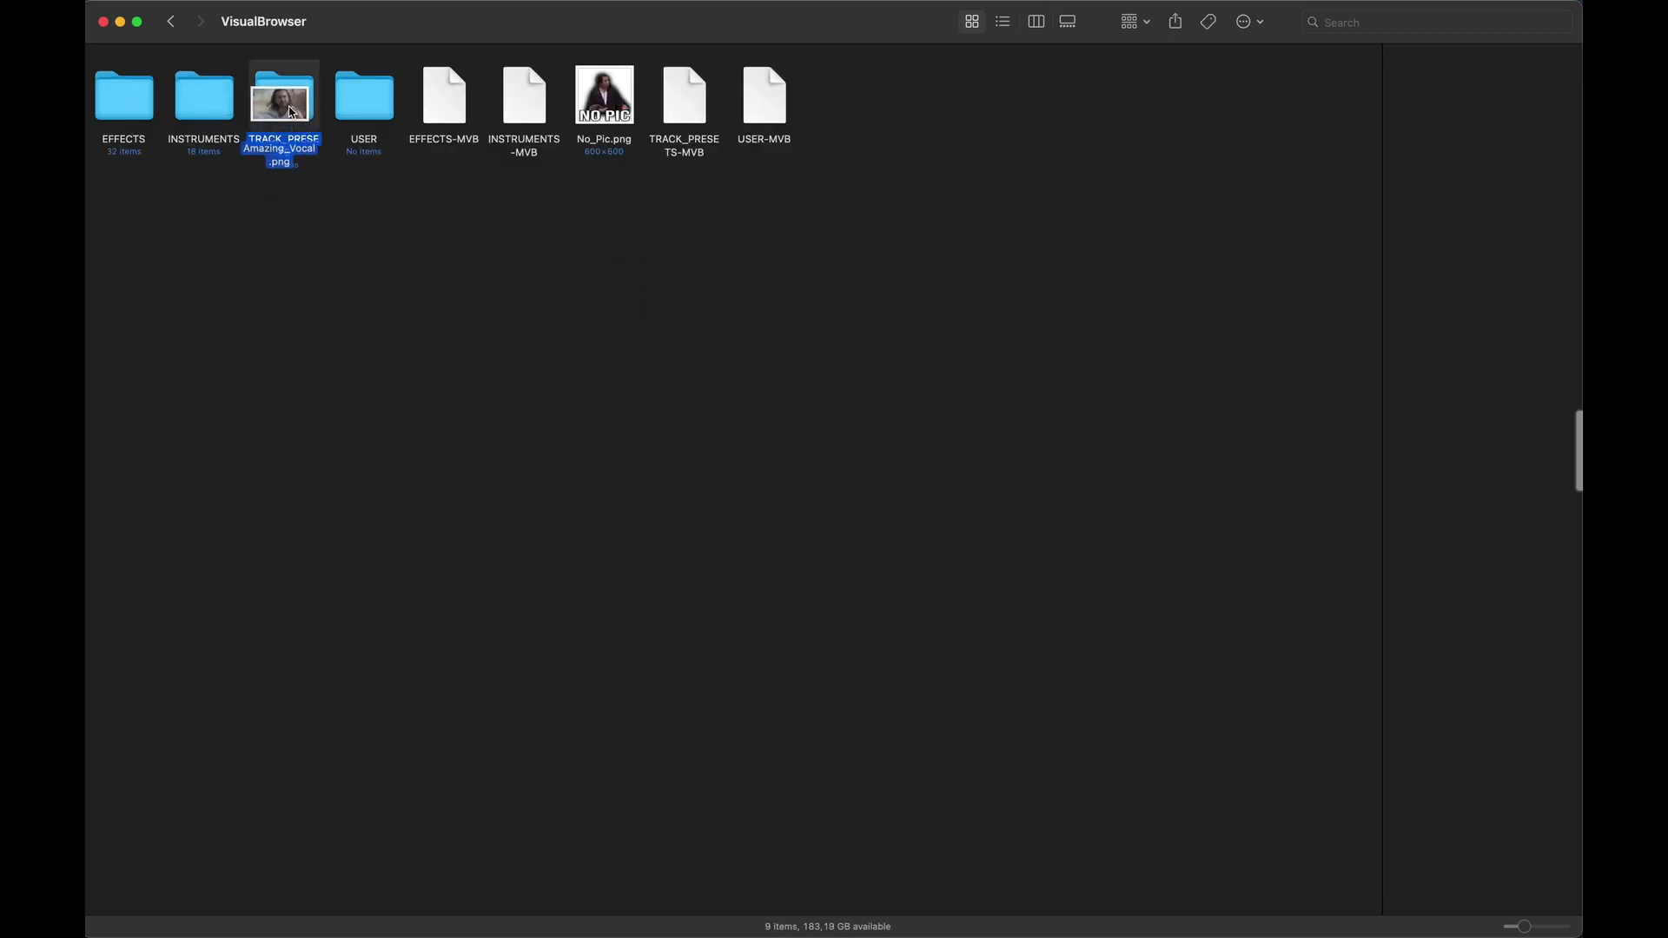
{"action": "left_click_drag", "start_coordinate": [289, 112], "coordinate": [129, 99]}
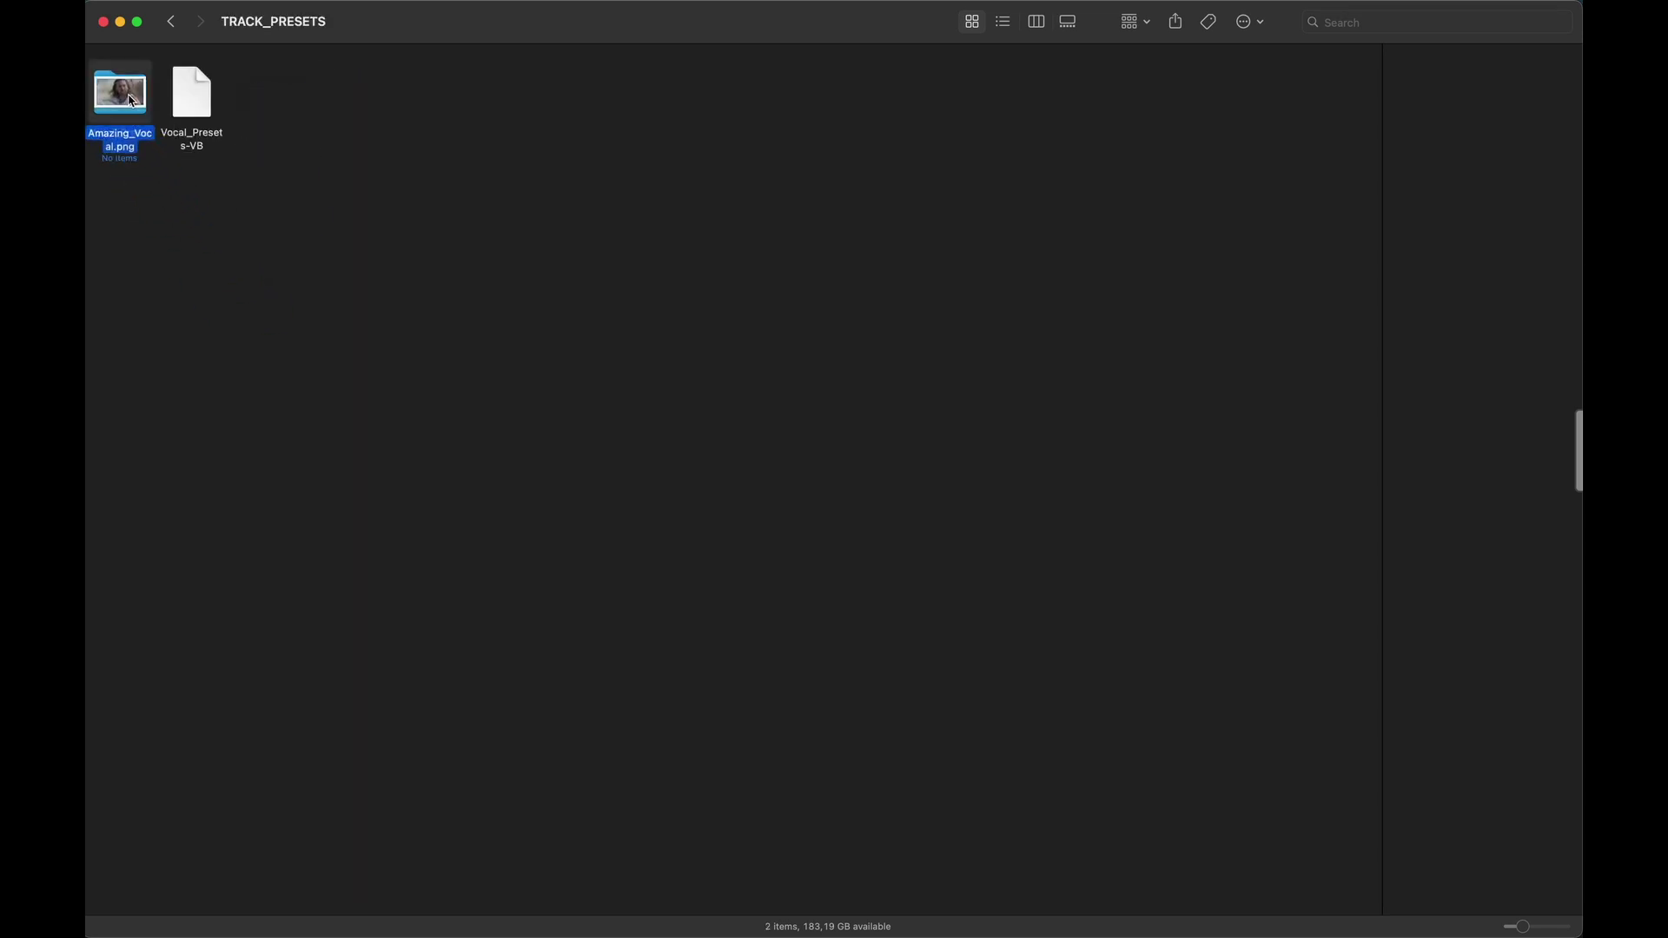
{"action": "left_click_drag", "start_coordinate": [129, 99], "coordinate": [395, 221]}
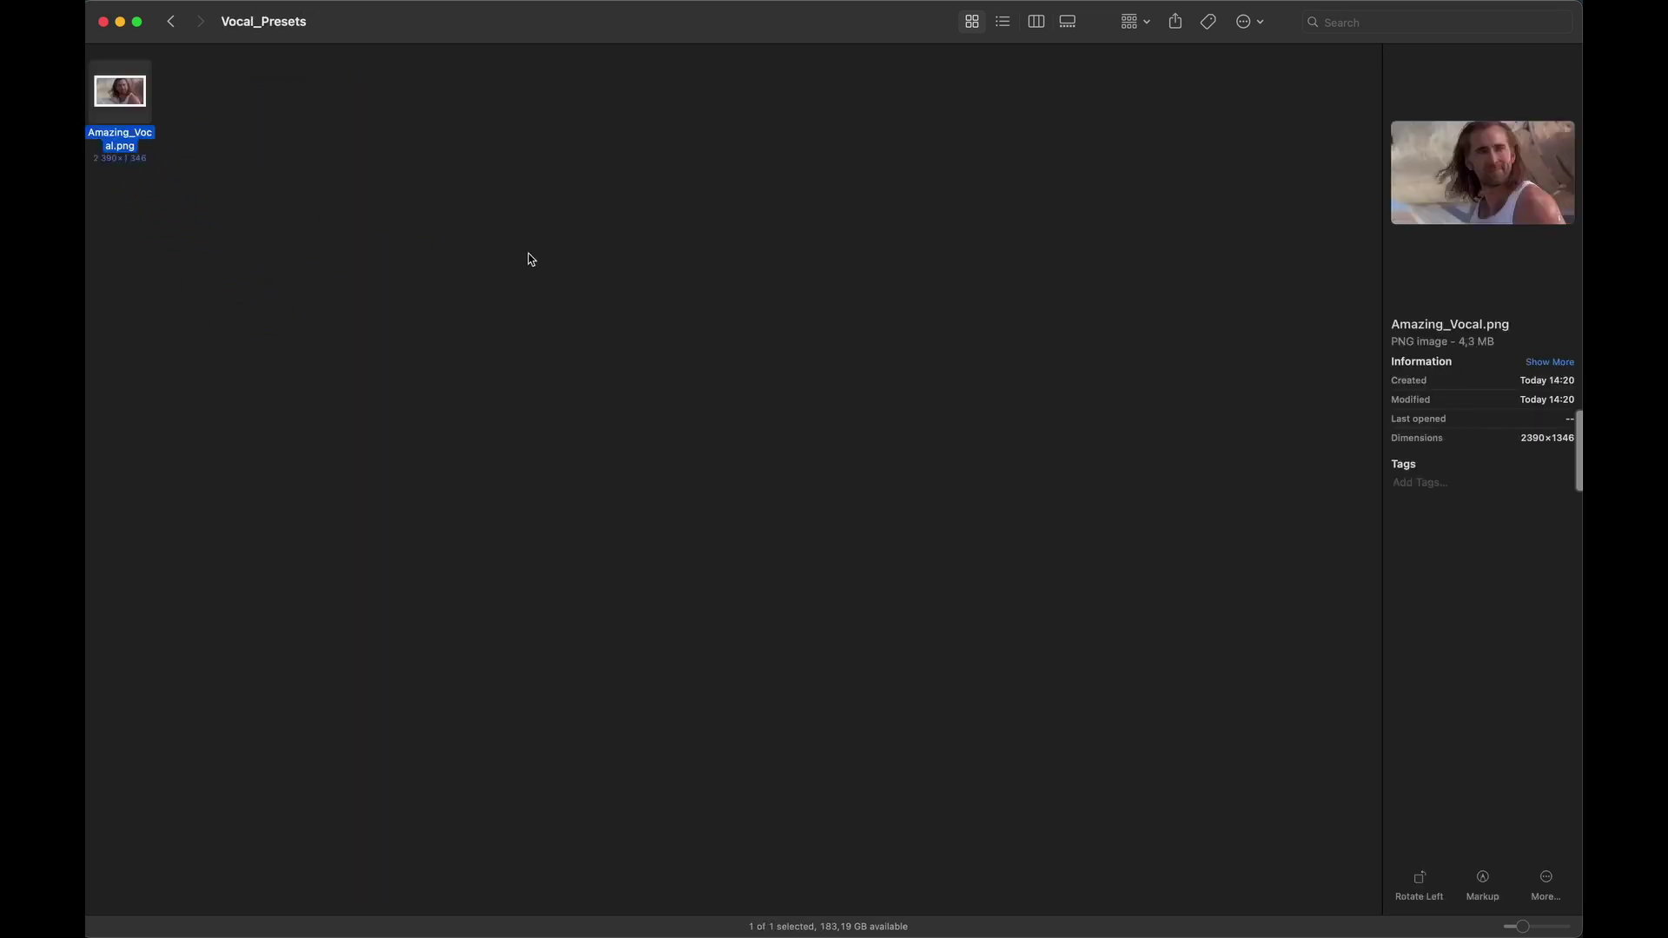
{"action": "left_click", "coordinate": [528, 259]}
{"action": "key", "text": "ctrl+Left"}
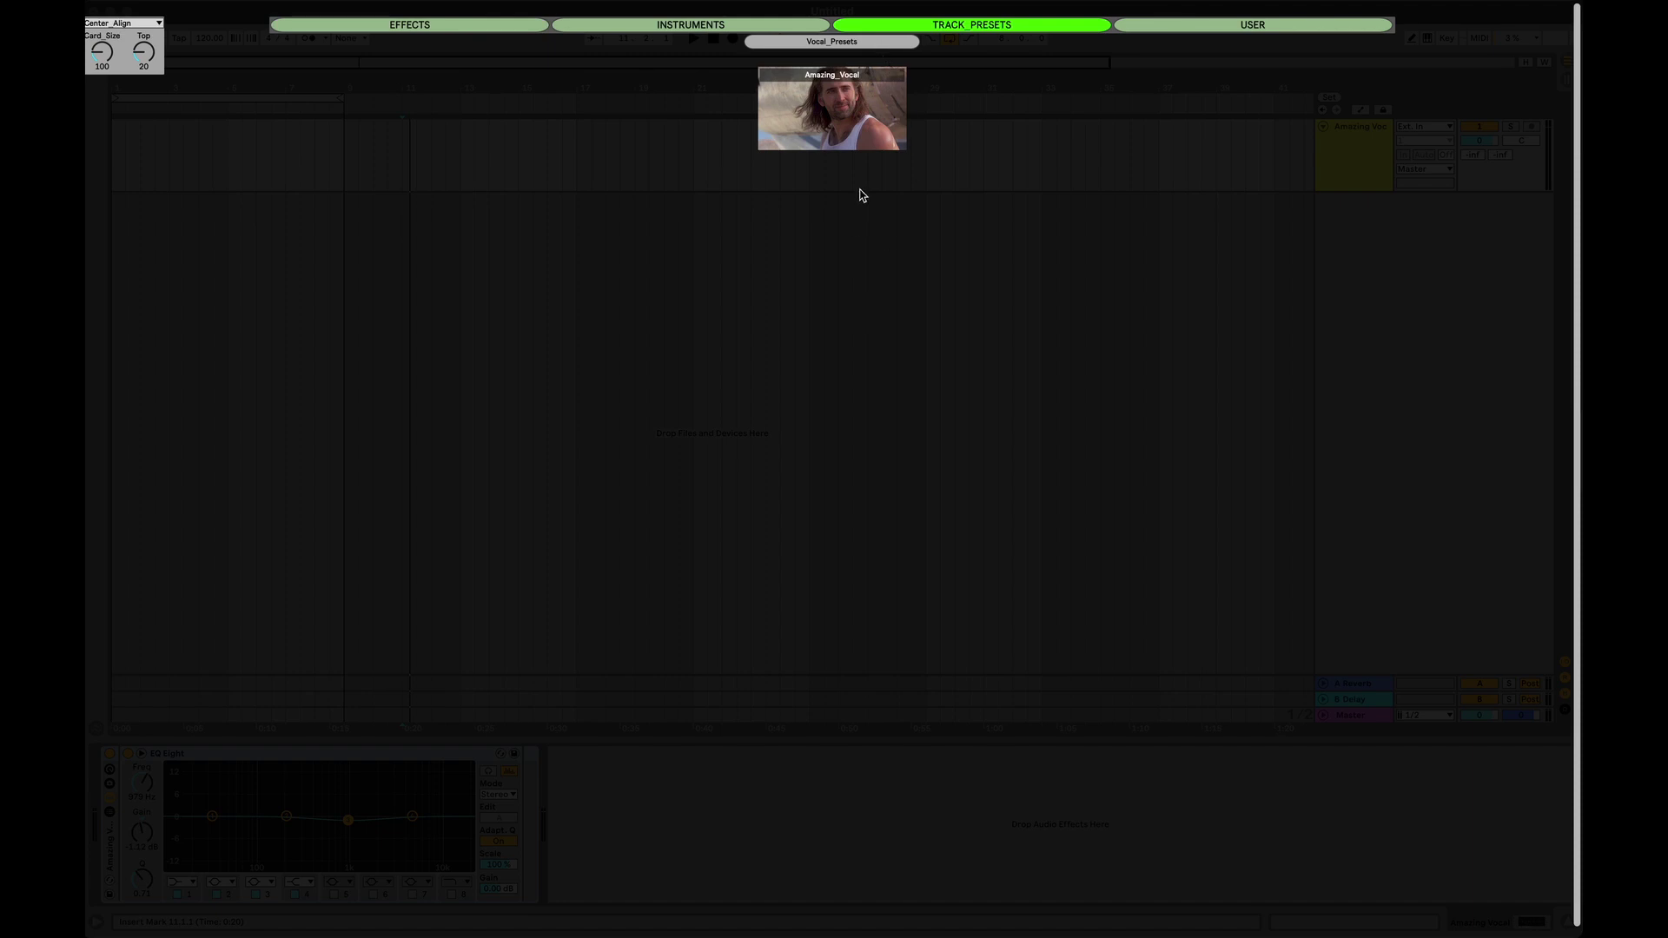
Step: Load the Amazing_Vocal card, now showing its picture, adding a second EQ Eight to the track
{"action": "left_click", "coordinate": [874, 149]}
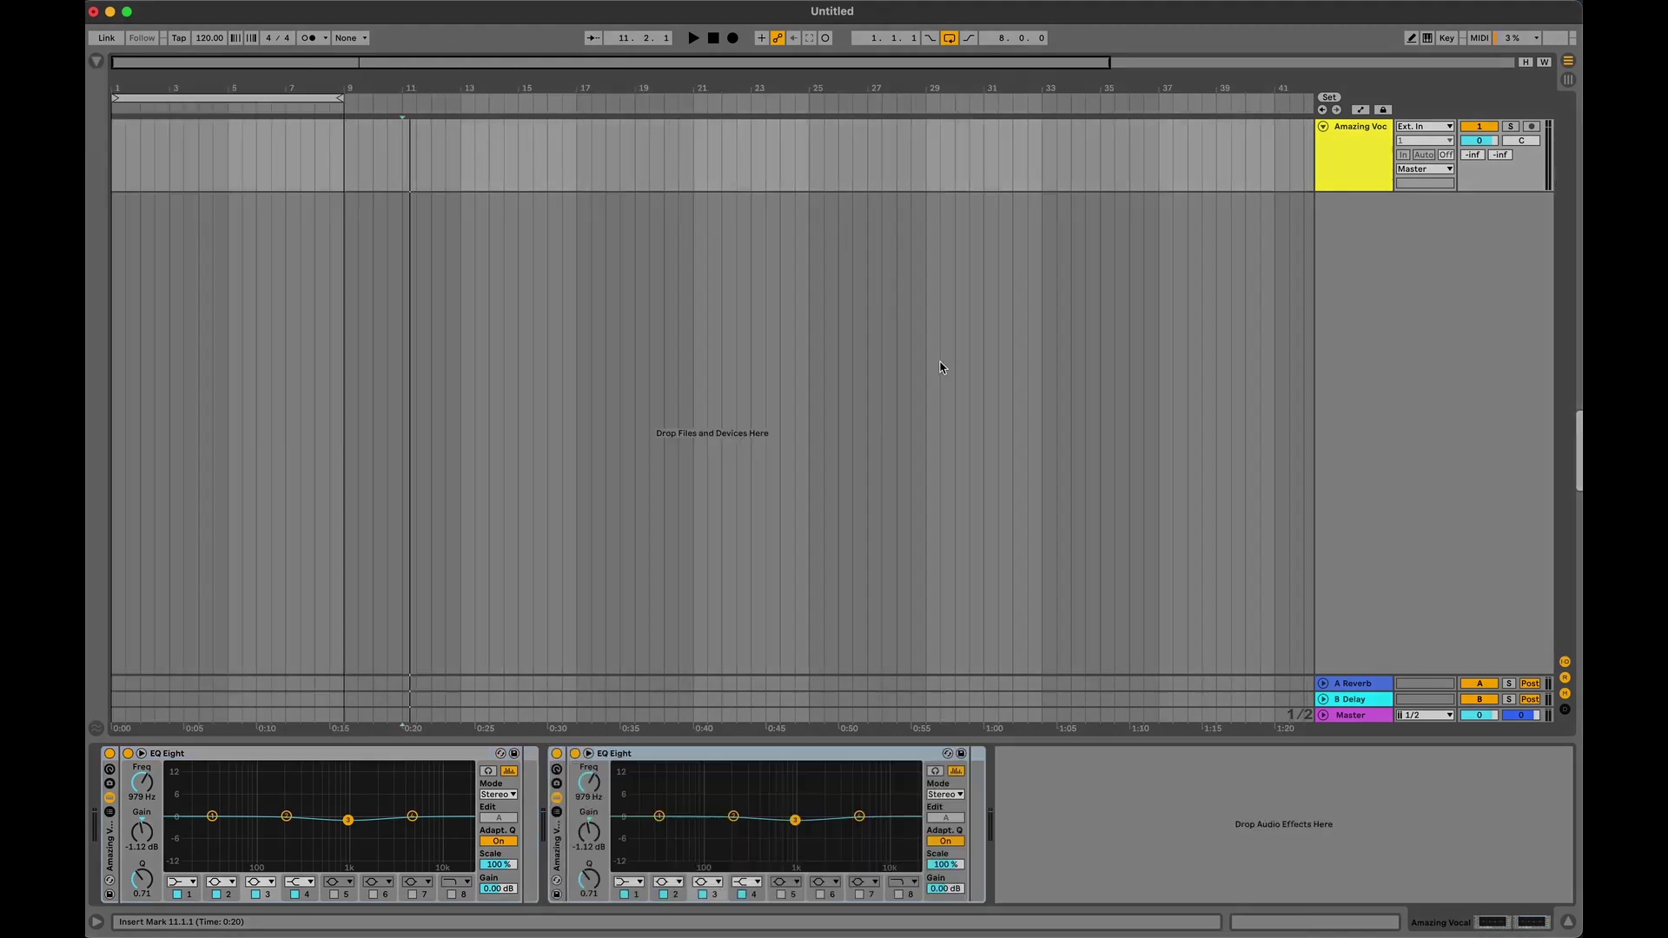